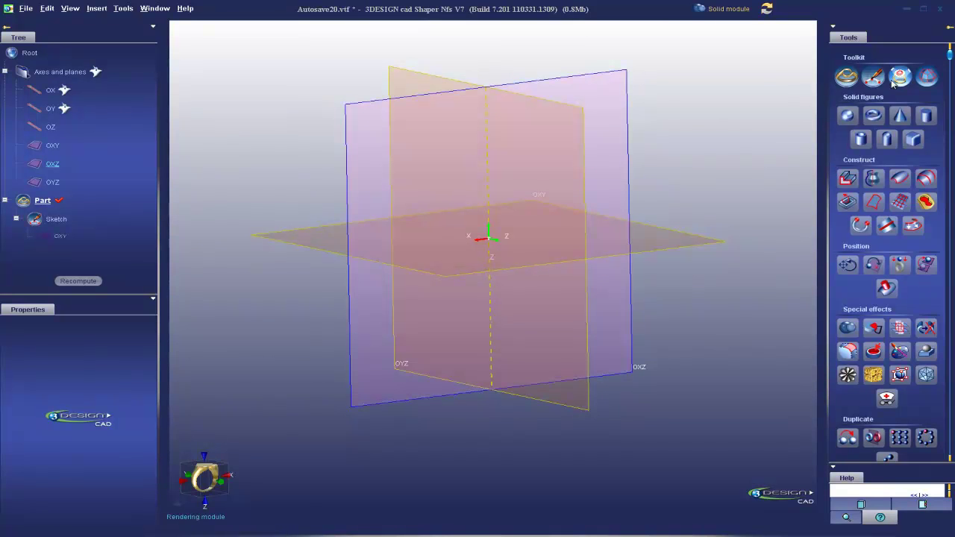
- Draw a basic ring circle centred on the origin in a new sketch on the OXZ plane
left_click(886, 78)
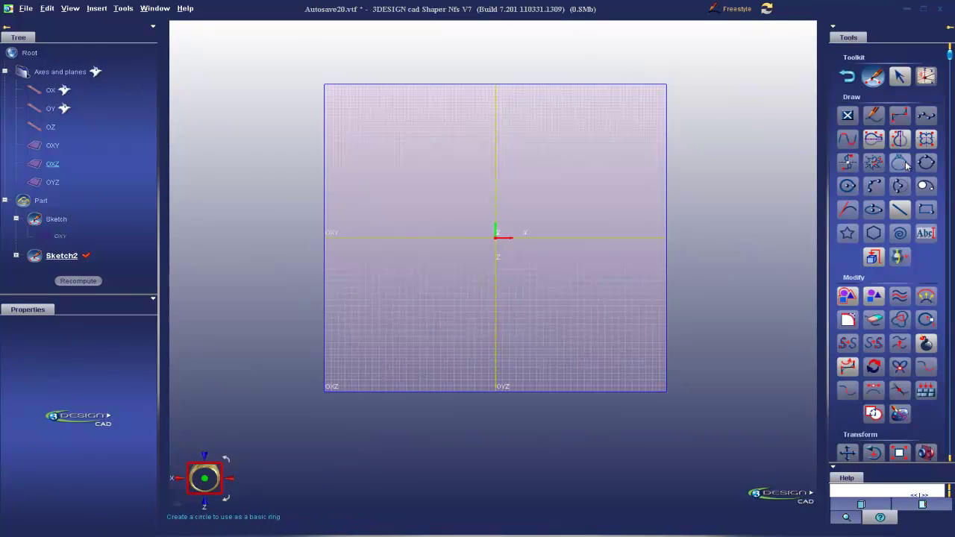
left_click(906, 164)
left_click(36, 326)
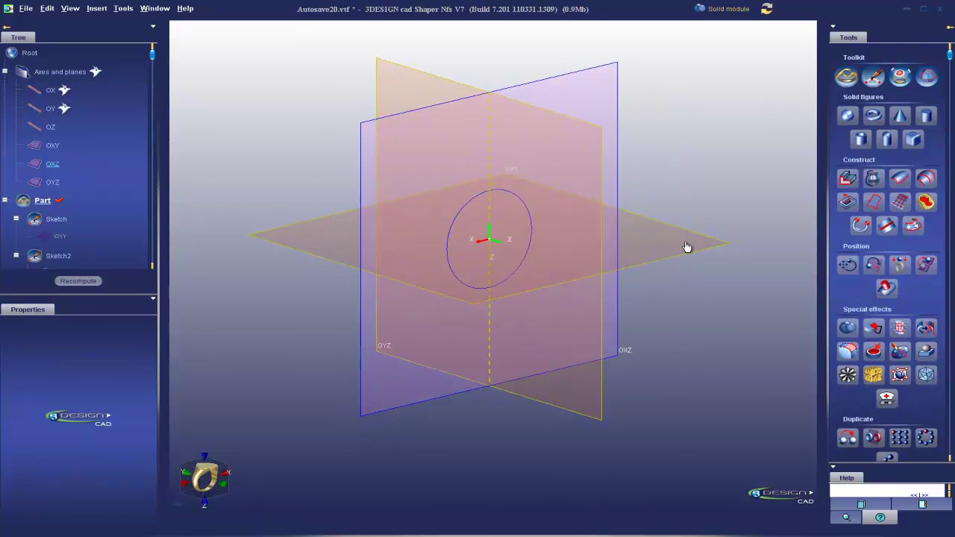
- Add a brilliant-cut stone on the OXY plane, sized by carat weight at 1 ct
left_click(686, 252)
left_click(727, 10)
left_click(859, 179)
left_click(405, 276)
scroll(78, 466, "down", 2)
left_click(64, 464)
left_click(63, 475)
left_click(76, 486)
type("1")
key("Return")
- Raise the stone above the ring circle to a Z centre of about 11.6 mm and validate it
left_click_drag(493, 216, 493, 140)
left_click(204, 477)
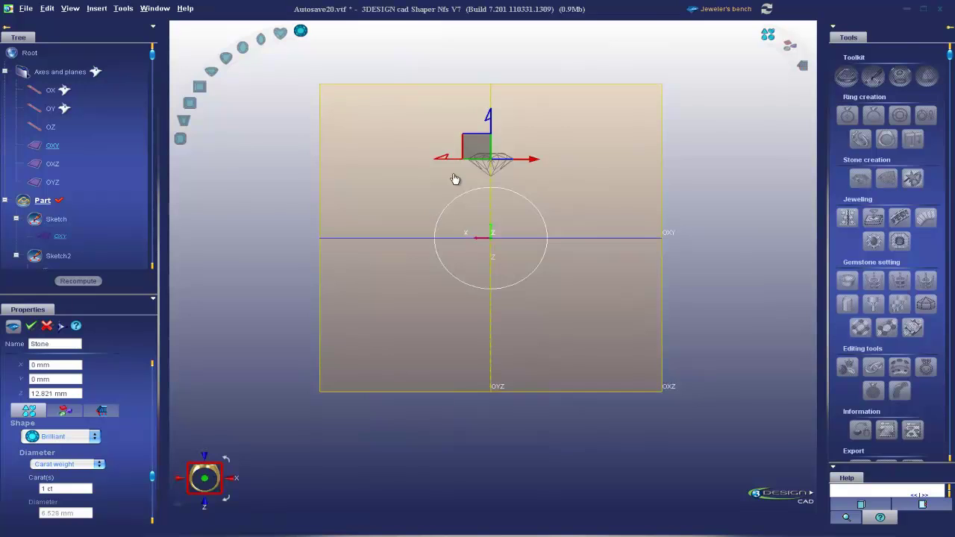
left_click_drag(490, 40, 490, 50)
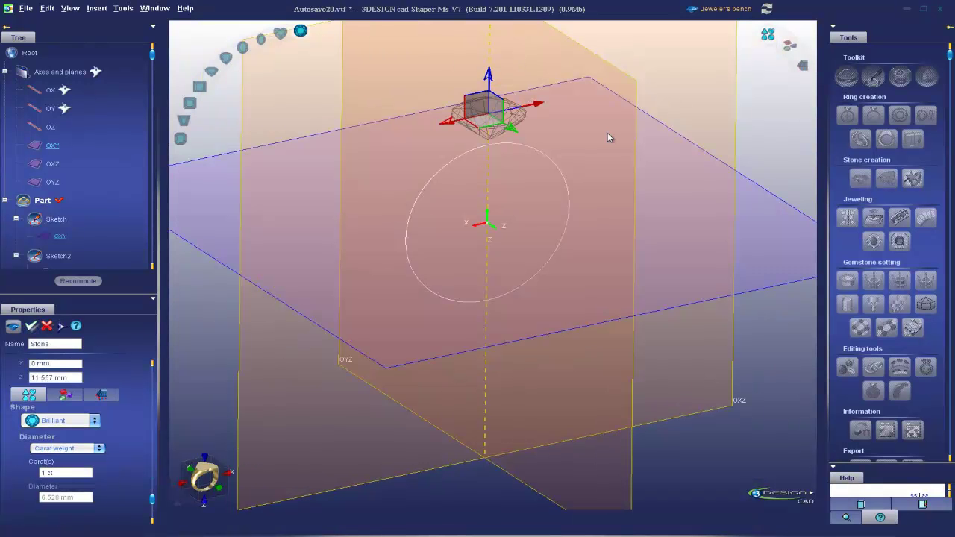
key("Return")
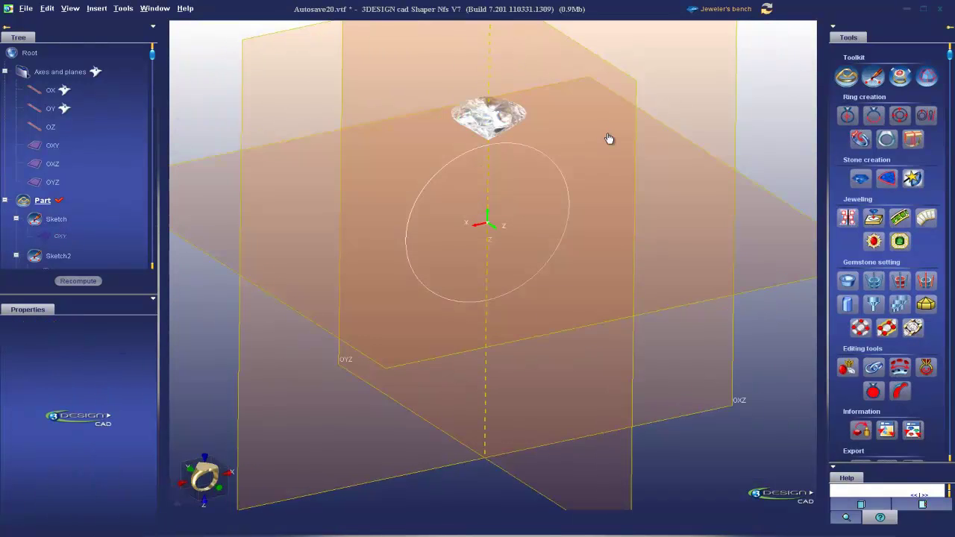
- Start a plane referenced to OXY, made orthogonal with a 90° angle with the X axis, and tilt it to about 35°
middle_click_drag(607, 134, 535, 248)
right_click_drag(535, 252, 551, 326)
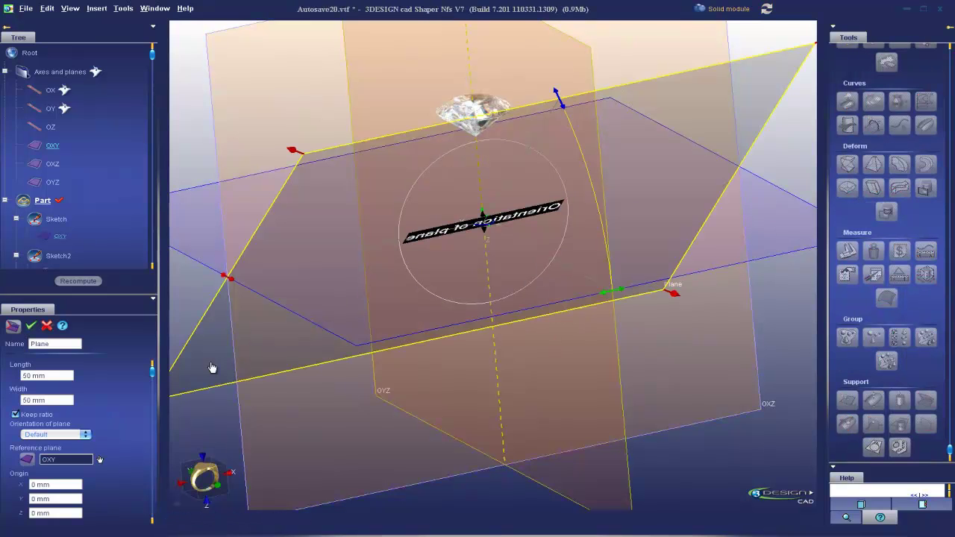
scroll(85, 443, "down", 5)
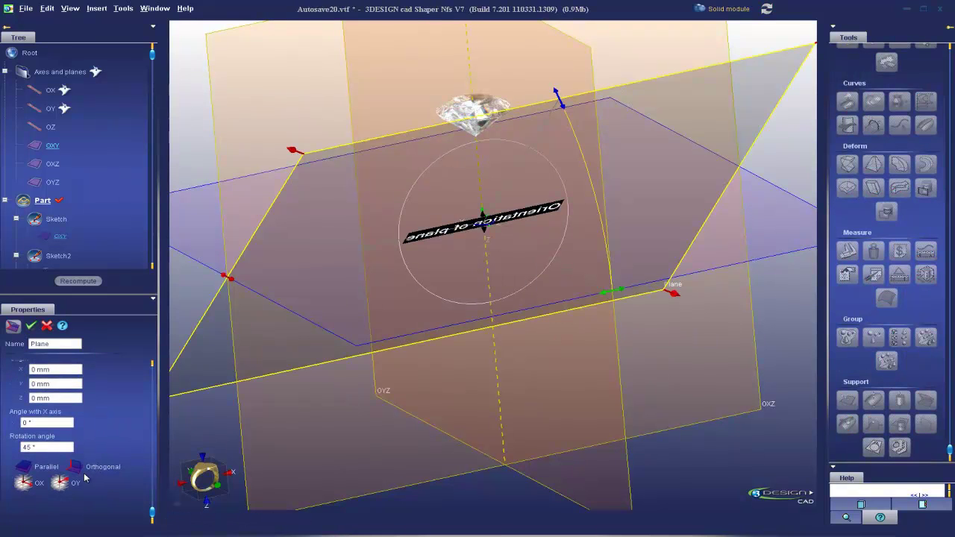
left_click(69, 473)
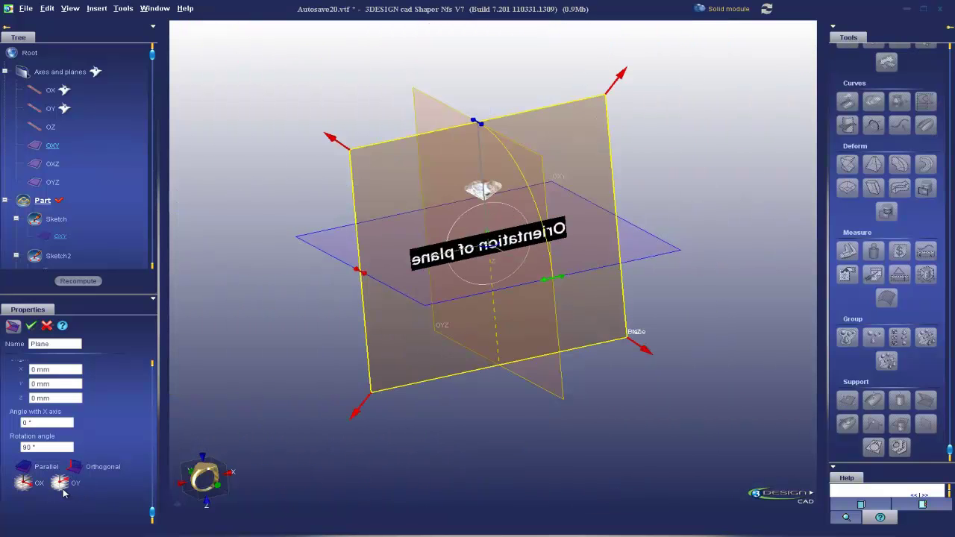
left_click(60, 483)
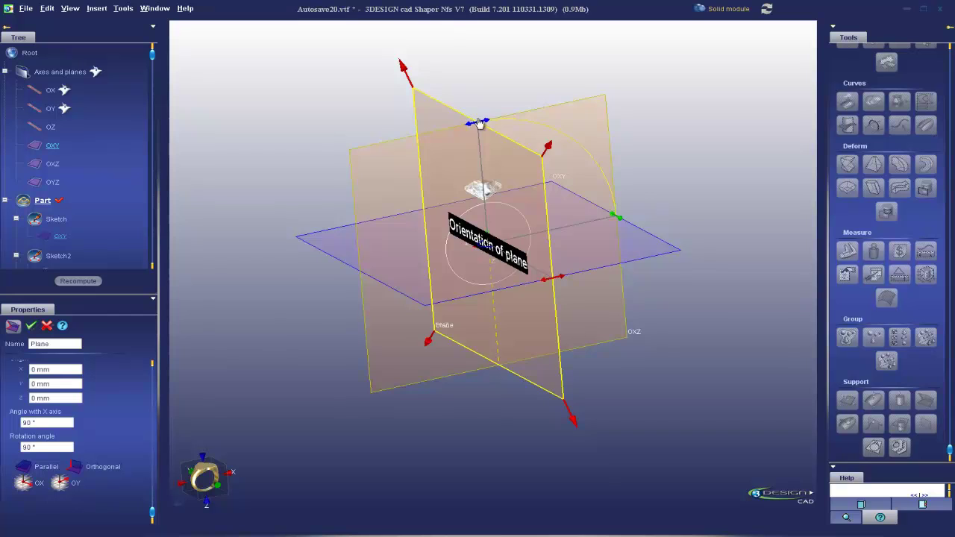
left_click_drag(483, 124, 622, 122)
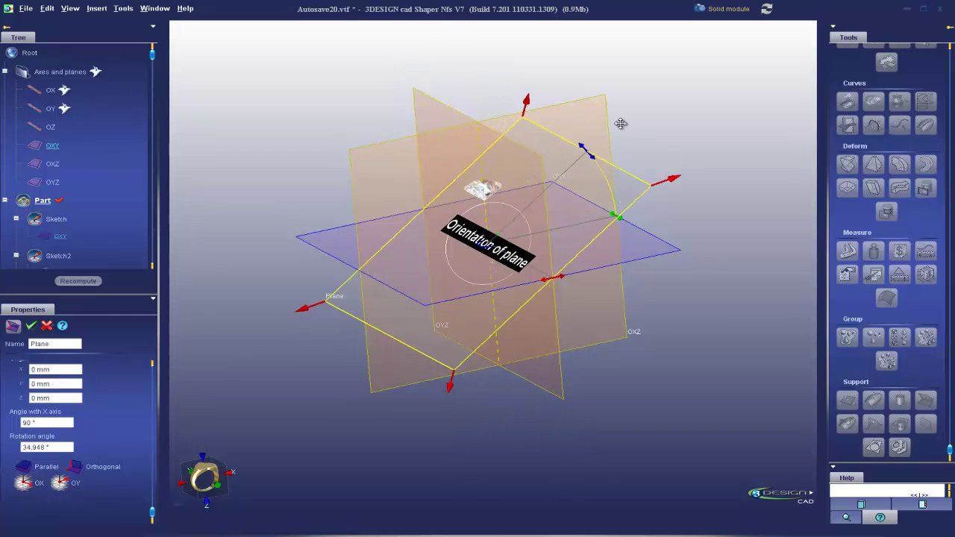
- Resize the tilted plane to a length of 10 mm with its ratio kept
left_click(216, 489)
scroll(67, 393, "up", 5)
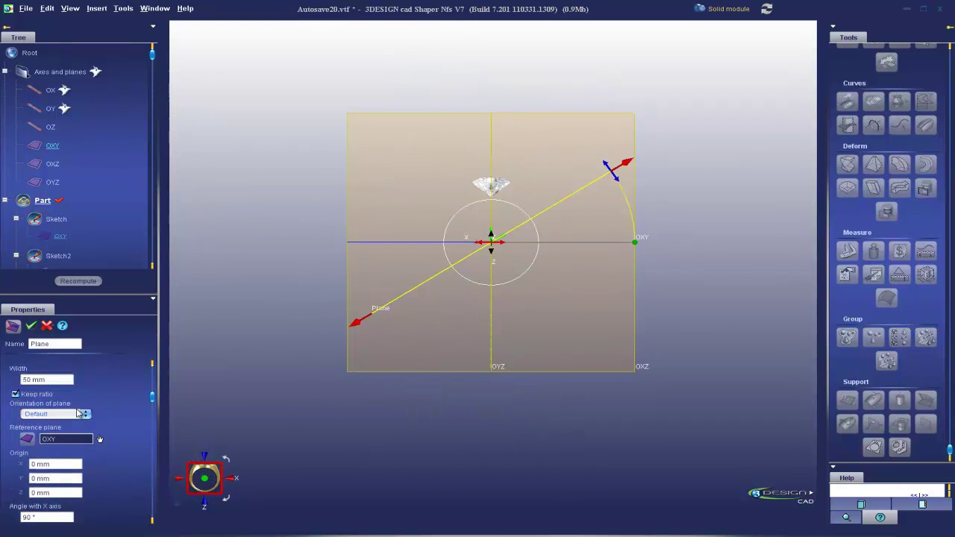
left_click(61, 376)
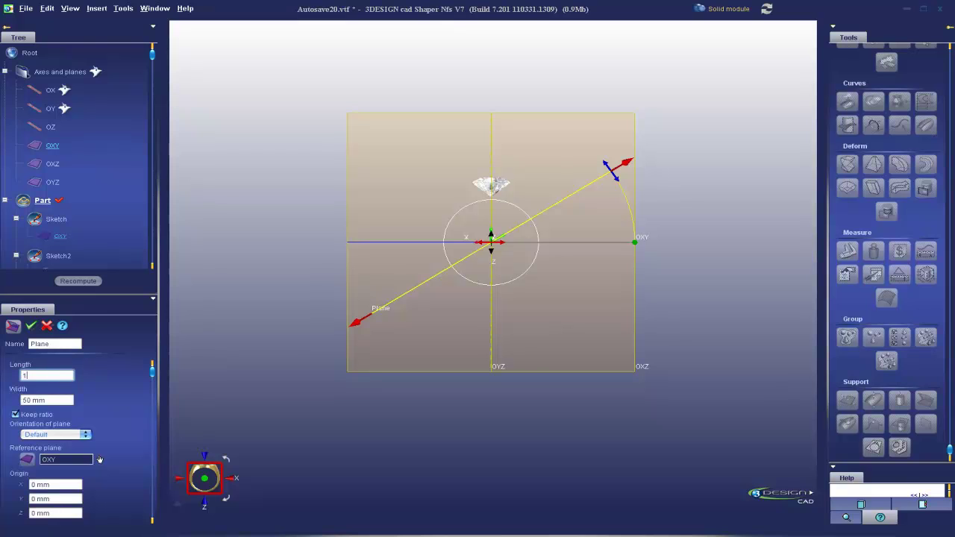
type("10")
key("Return")
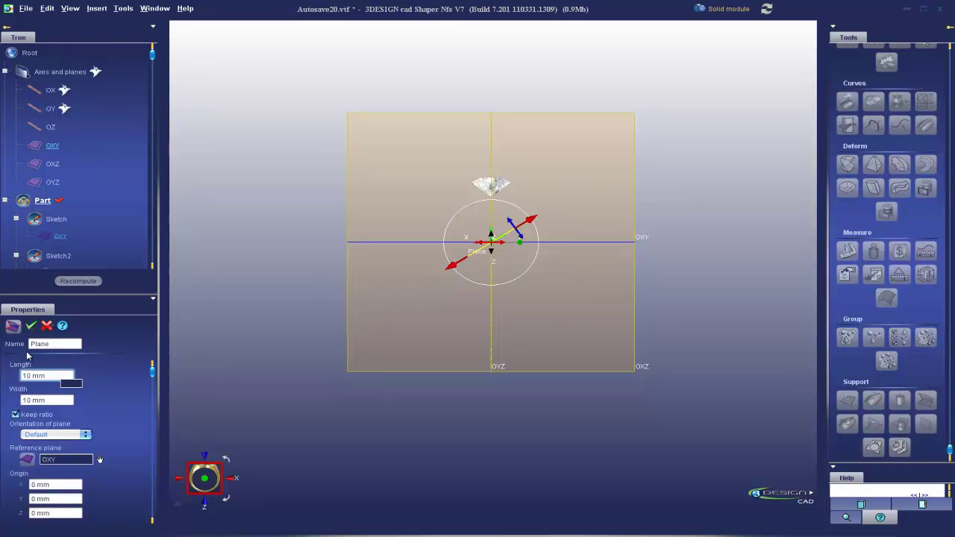
- Raise the tilted plane to a Z origin of about 8.3 mm, just under the stone
scroll(340, 307, "up", 3)
left_click_drag(489, 214, 488, 122)
middle_click_drag(476, 192, 497, 261)
scroll(497, 261, "up", 5)
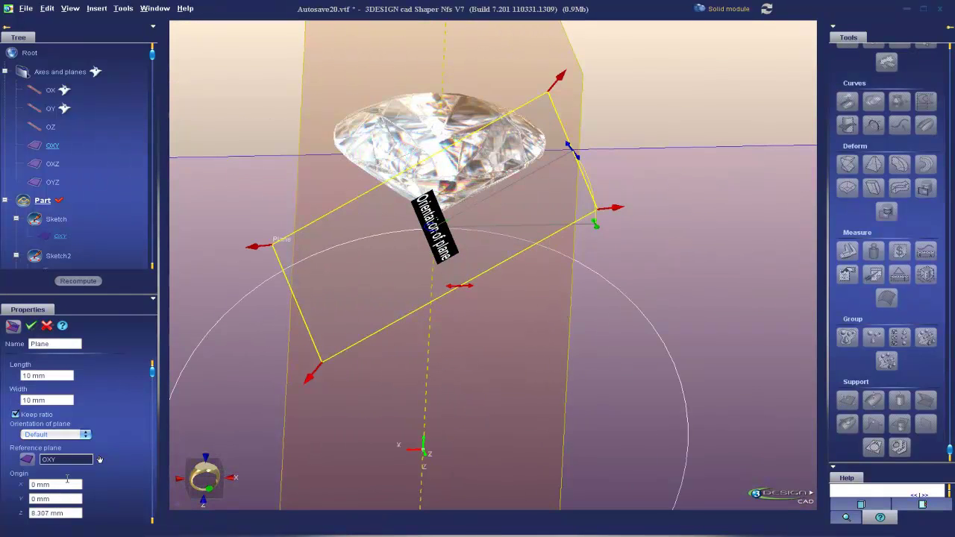
- Try a Y origin of 10 mm for the tilted plane and reset it to 0 mm
left_click(71, 499)
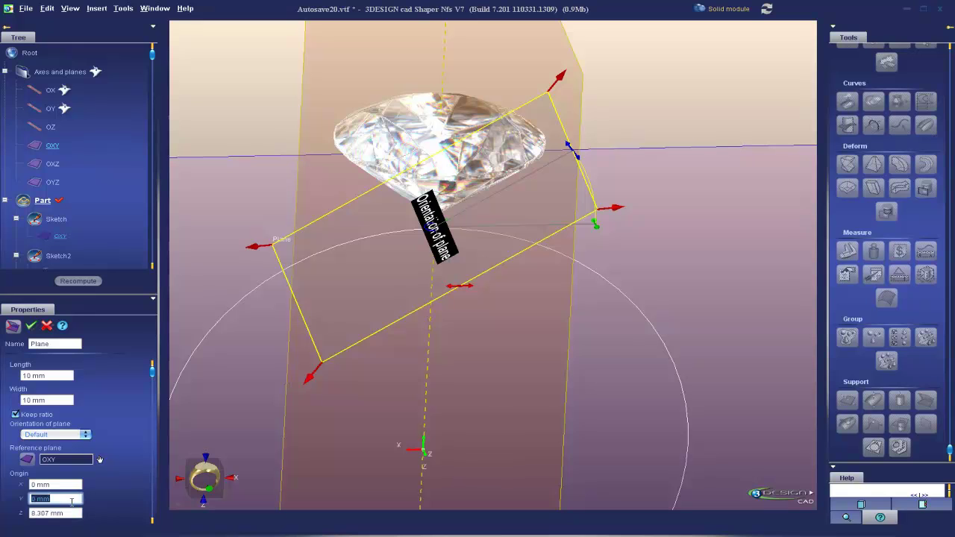
type("10")
key("Return")
left_click(65, 498)
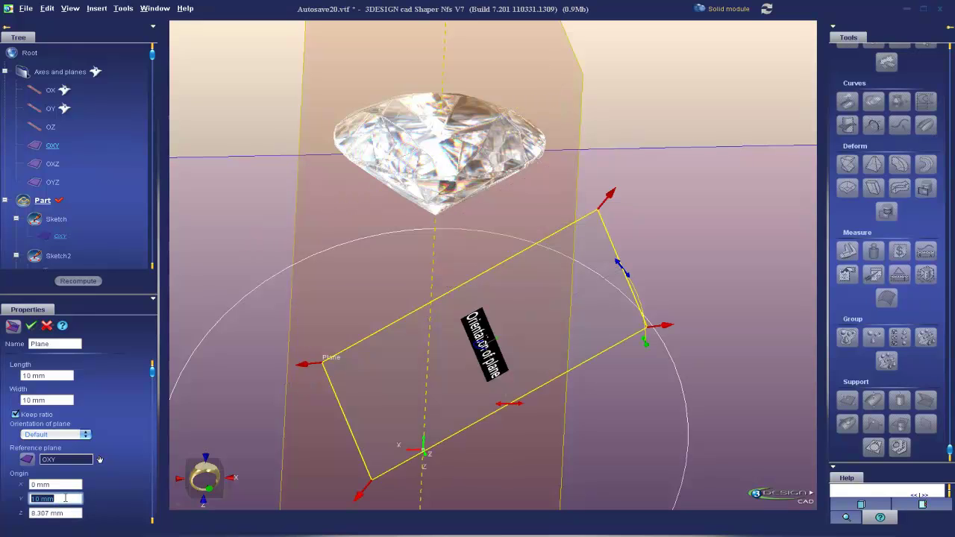
type("0")
key("Return")
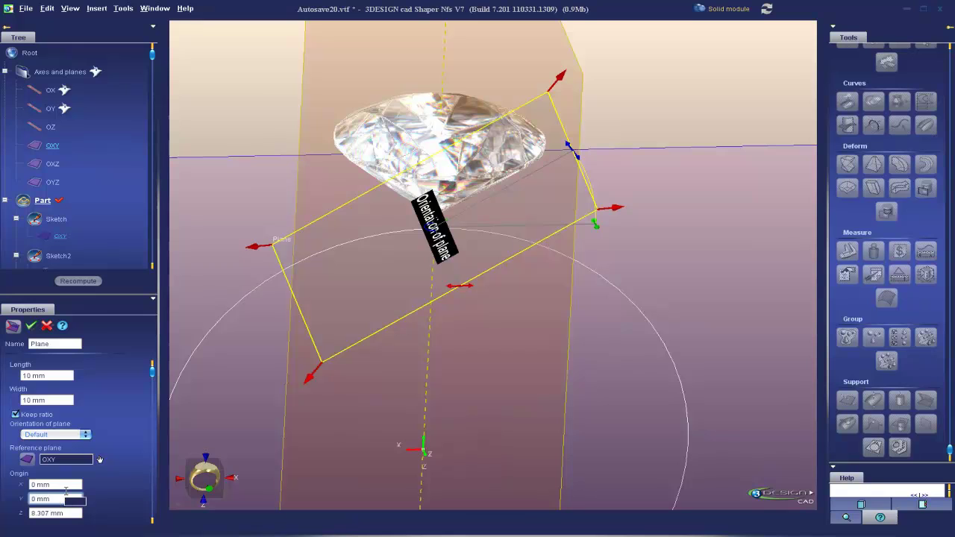
- Try X origins of 10 mm and 7 mm for the tilted plane to place it beside the stone
left_click(79, 483)
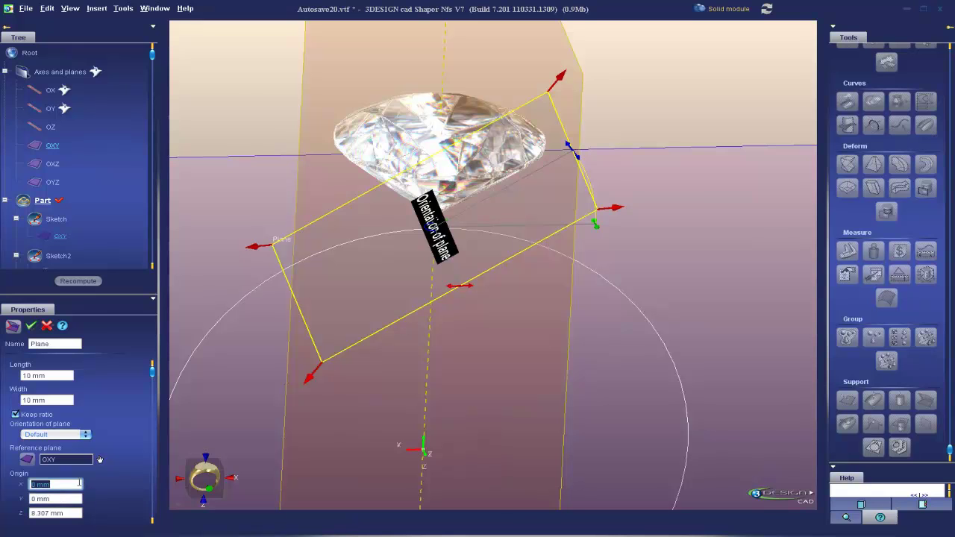
type("10")
key("Return")
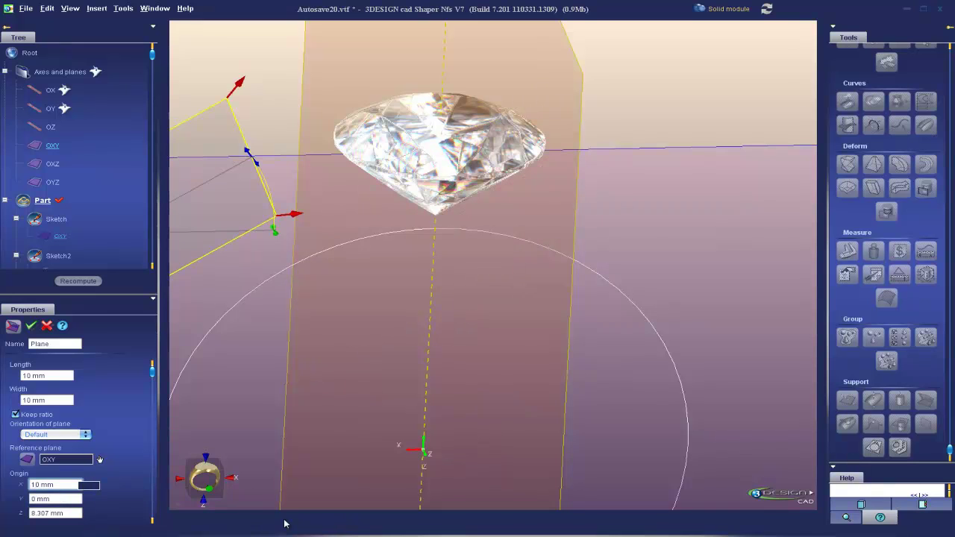
left_click(204, 478)
scroll(407, 288, "down", 3)
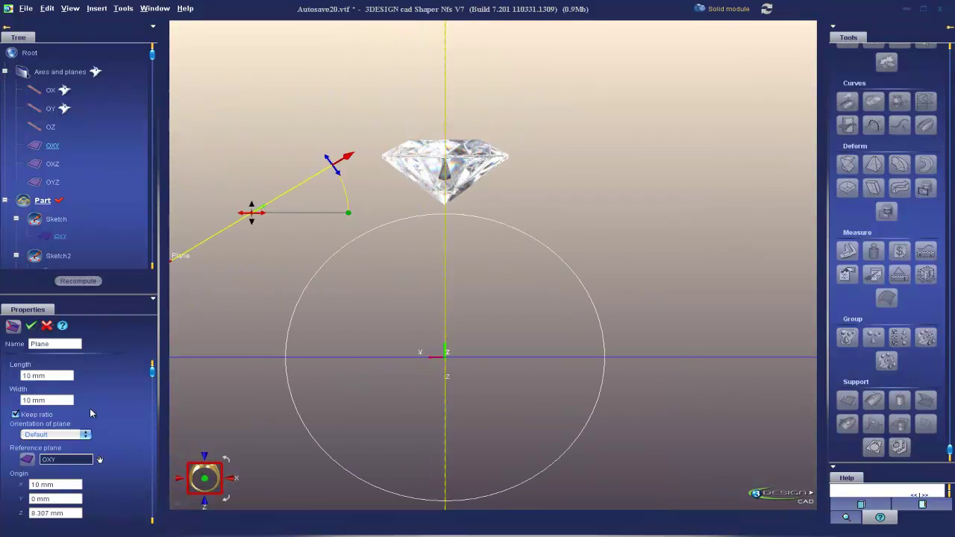
left_click(67, 483)
key("Return")
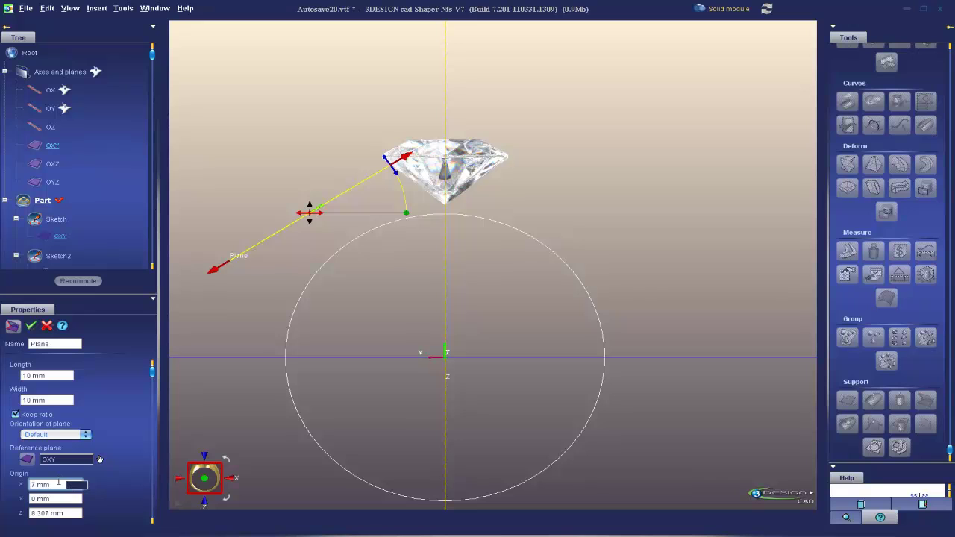
- Raise the plane to a Z origin of about 9.9 mm and set its X origin to 5 mm
left_click_drag(314, 212, 313, 184)
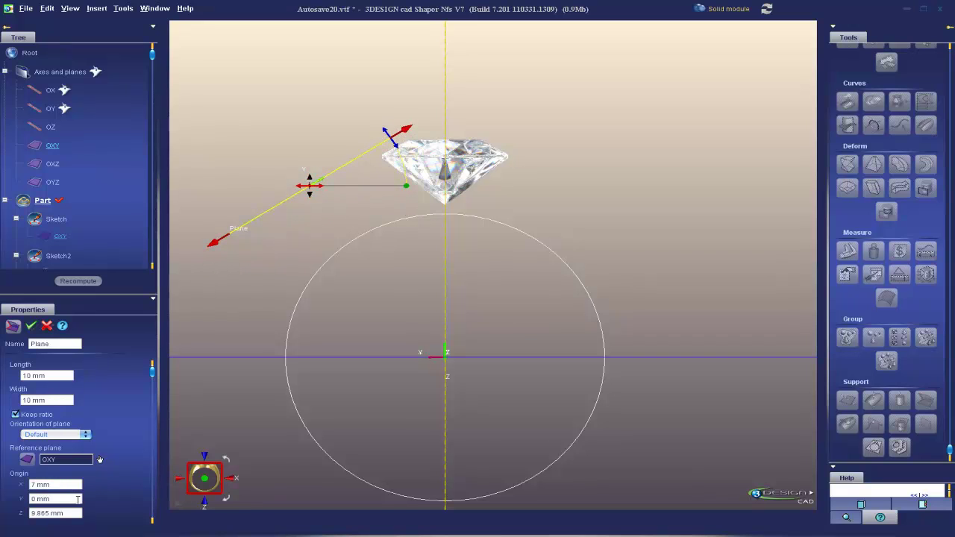
left_click(72, 486)
key("Return")
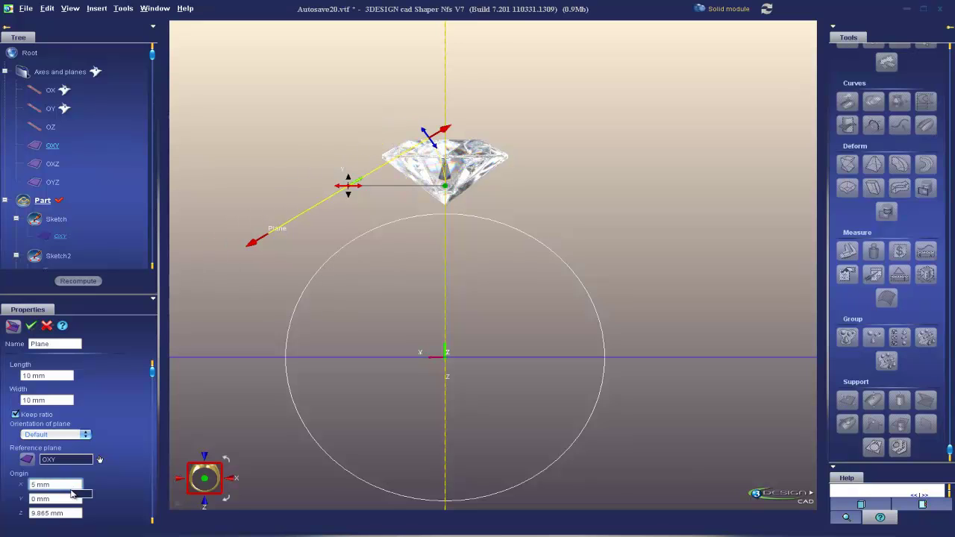
- Flatten the plane's tilt, adjust its Z origin to about 10.7 mm at the stone's edge, and validate the plane
scroll(342, 142, "up", 2)
left_click_drag(291, 143, 291, 132)
scroll(332, 180, "down", 2)
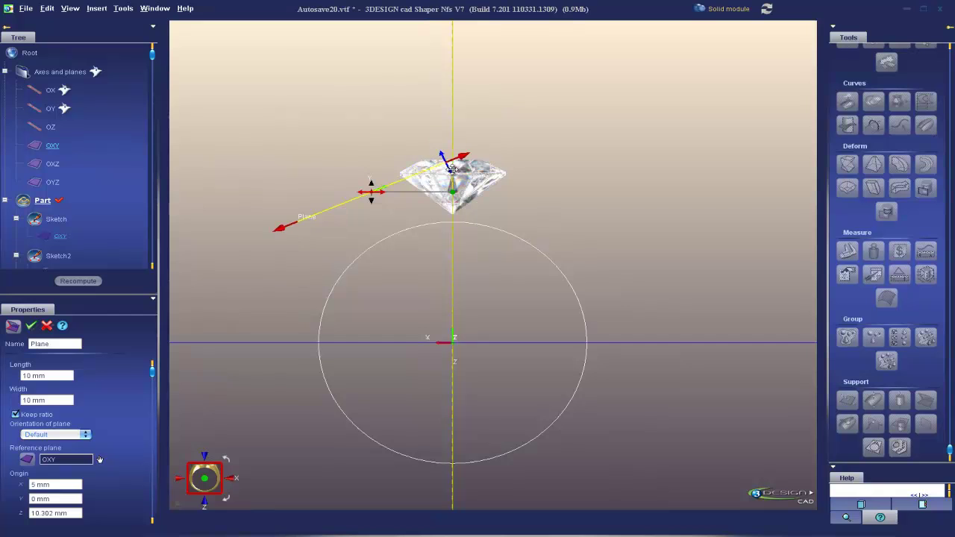
left_click_drag(372, 188, 370, 179)
scroll(411, 219, "up", 5)
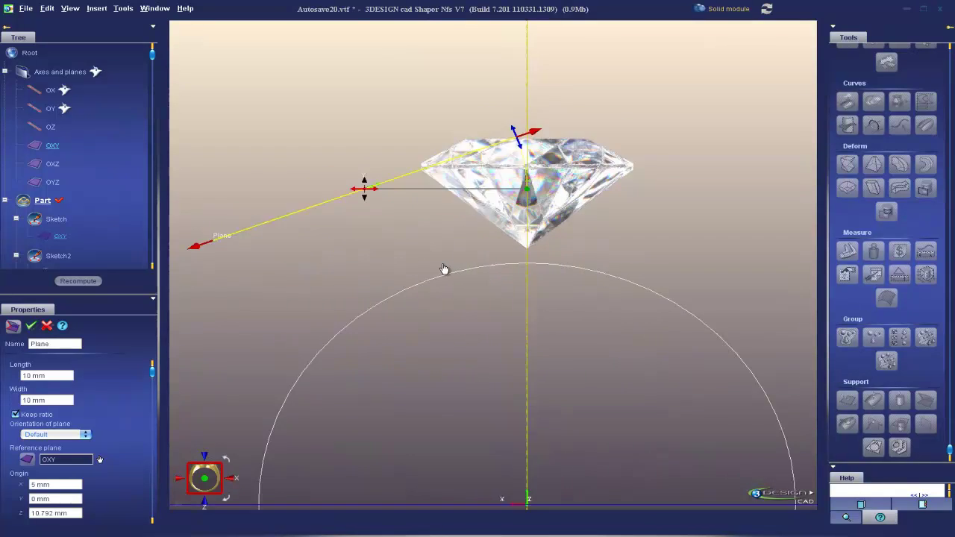
left_click_drag(342, 184, 343, 187)
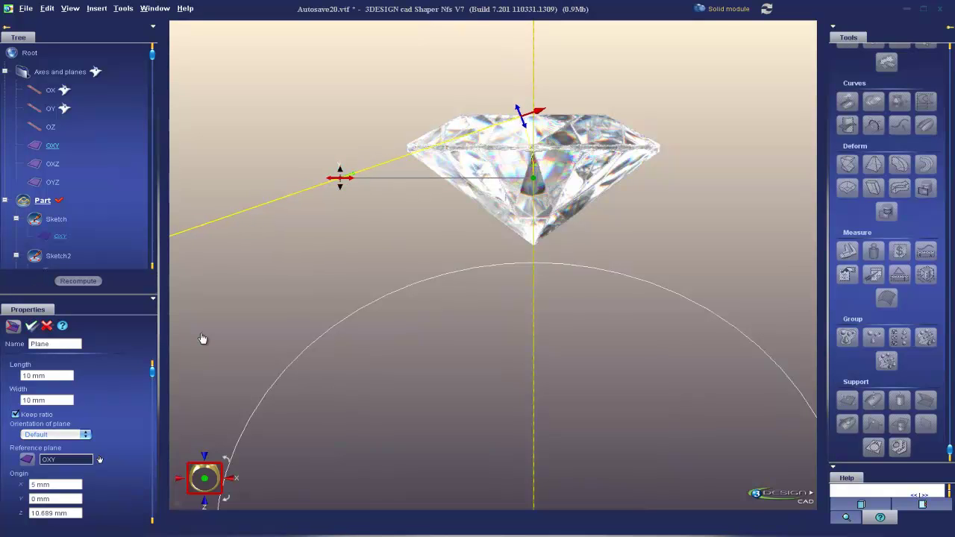
key("Return")
- Reopen the tilted plane's definition and rename it Side Stone Plane
scroll(311, 296, "down", 3)
middle_click_drag(310, 297, 358, 294)
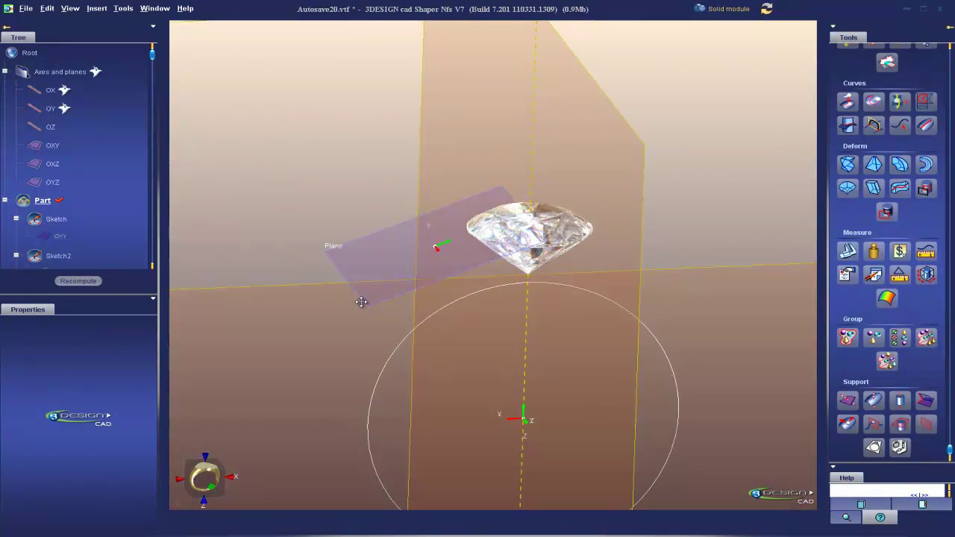
double_click(362, 306)
left_click(204, 488)
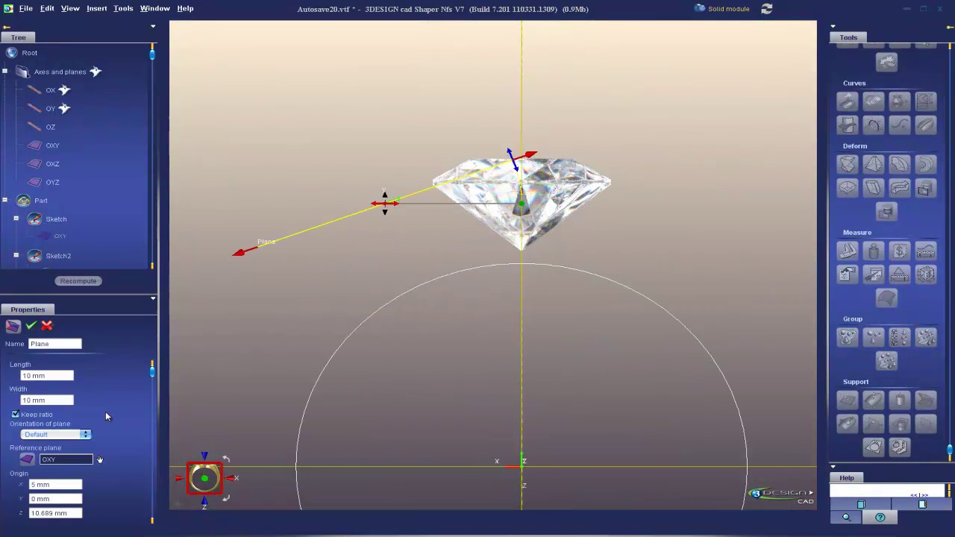
double_click(66, 344)
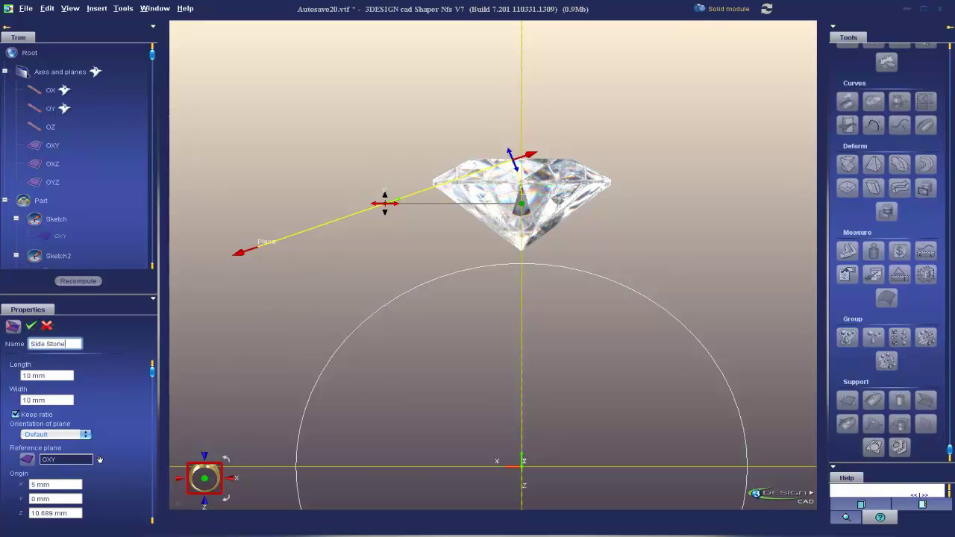
type("Side Stone Plan")
middle_click_drag(272, 128, 522, 261)
middle_click_drag(739, 329, 463, 309)
left_click(723, 8)
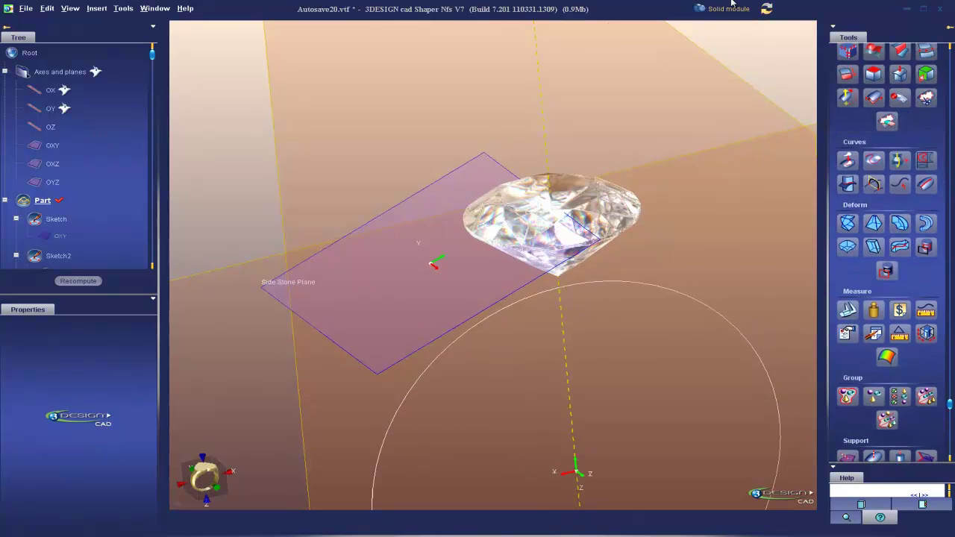
left_click(856, 183)
middle_click_drag(612, 398, 517, 355)
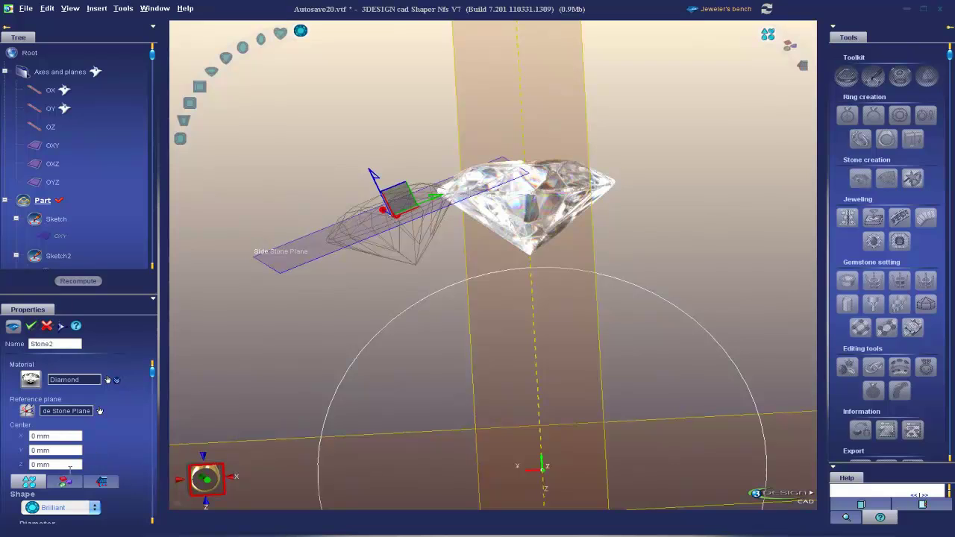
scroll(63, 505, "down", 3)
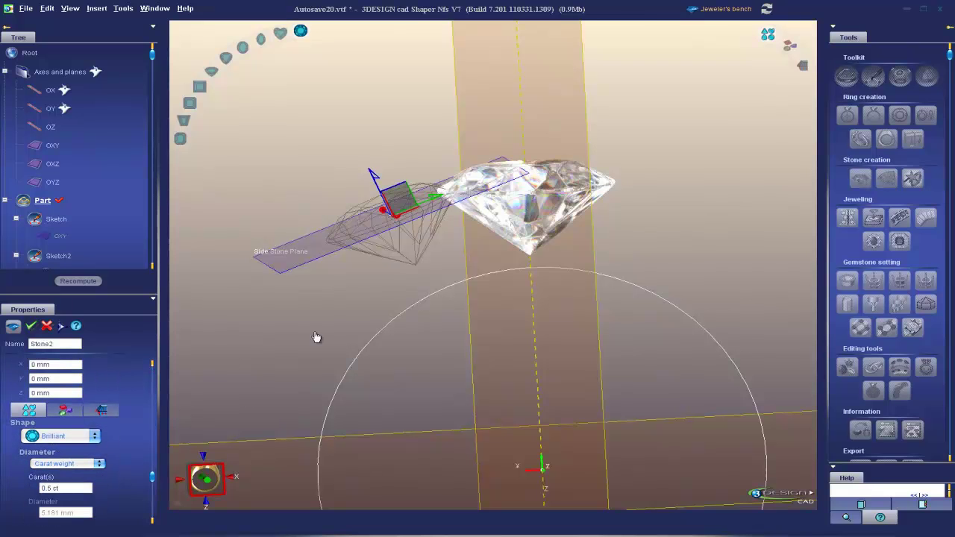
left_click(207, 478)
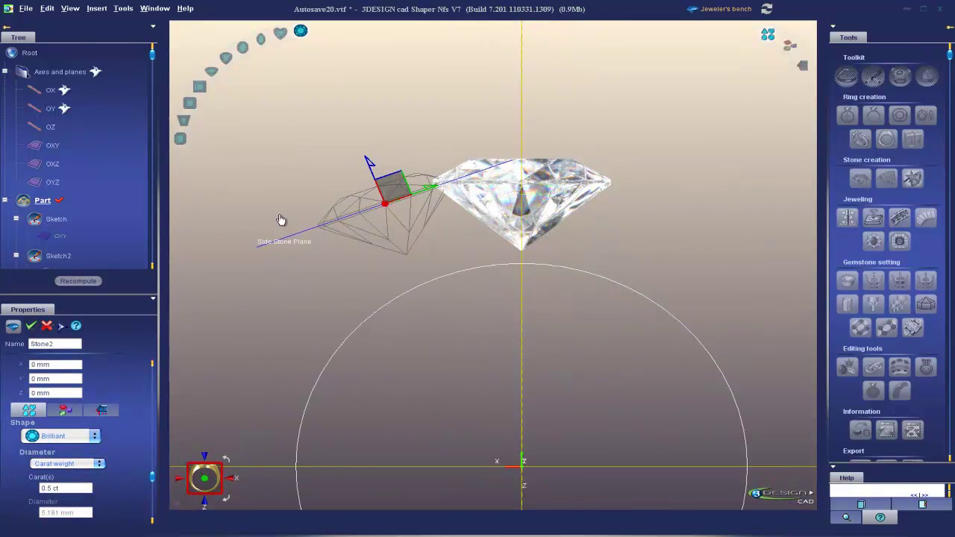
middle_click_drag(280, 203, 353, 248)
scroll(72, 404, "up", 3)
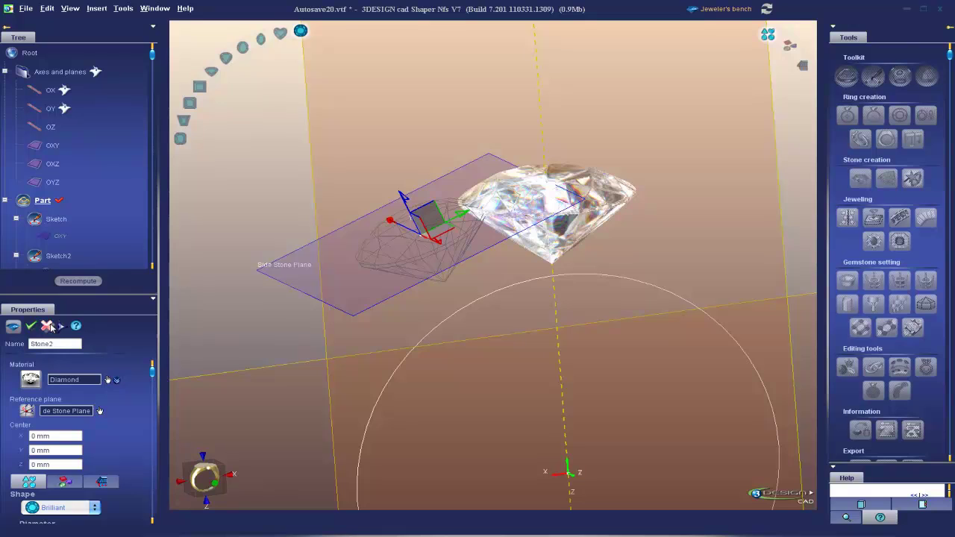
scroll(354, 382, "down", 5)
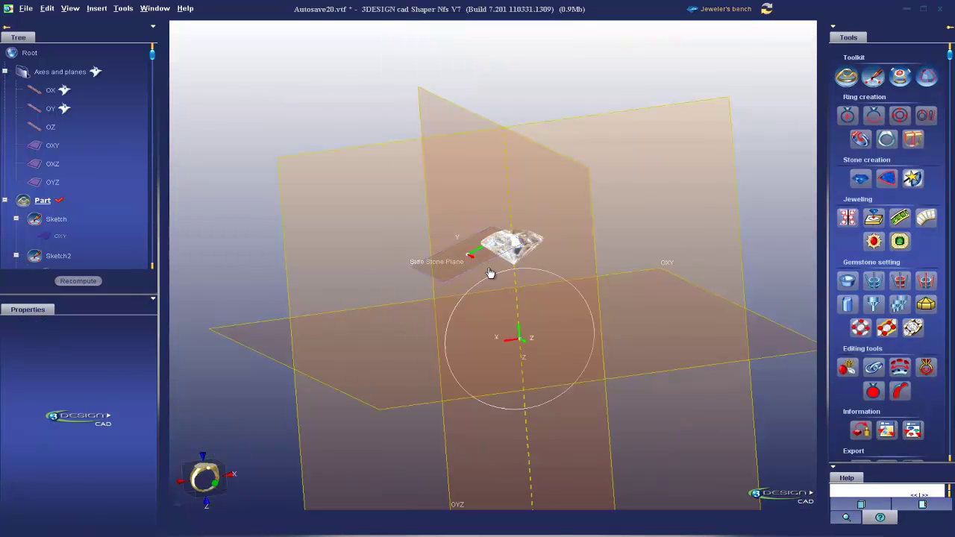
- Create a brilliant diamond stone with the Side Stone Plane as its reference plane
left_click(860, 179)
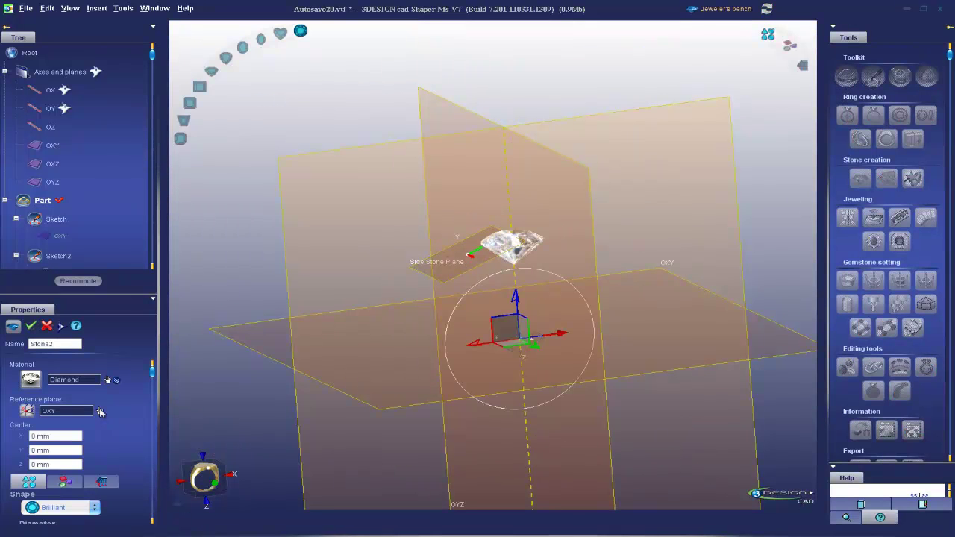
left_click(411, 273)
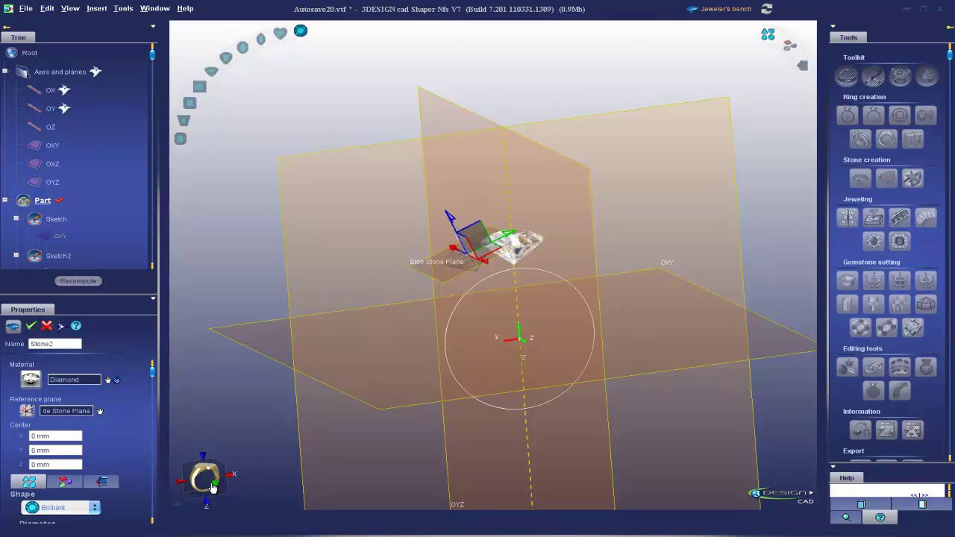
left_click(221, 481)
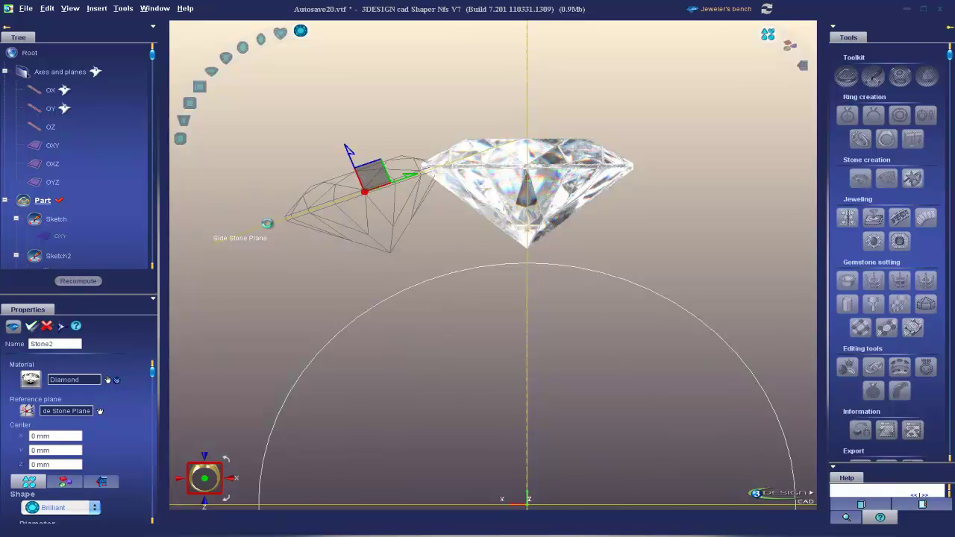
- Try an X origin of 6.5 mm for the Side Stone Plane and recompute the model
double_click(271, 223)
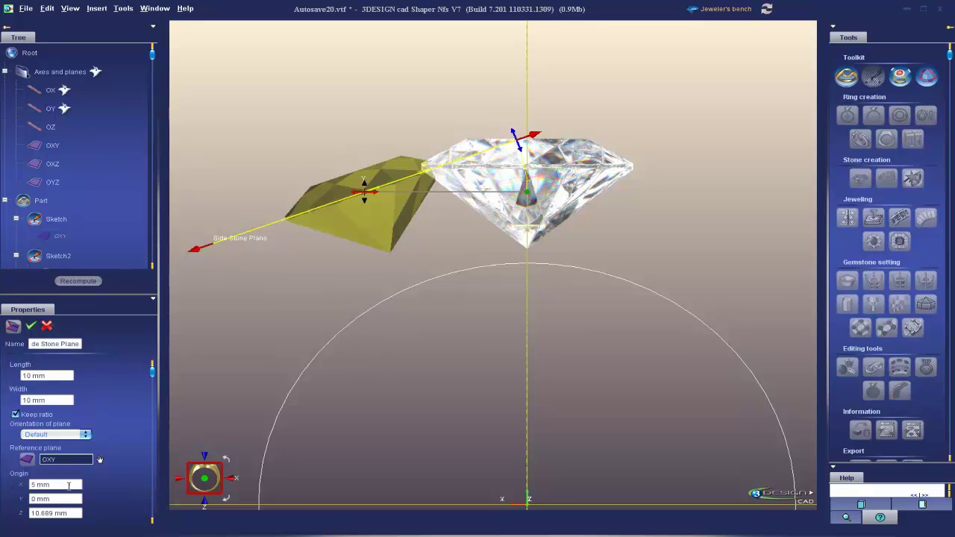
left_click(69, 485)
scroll(69, 486, "up", 9)
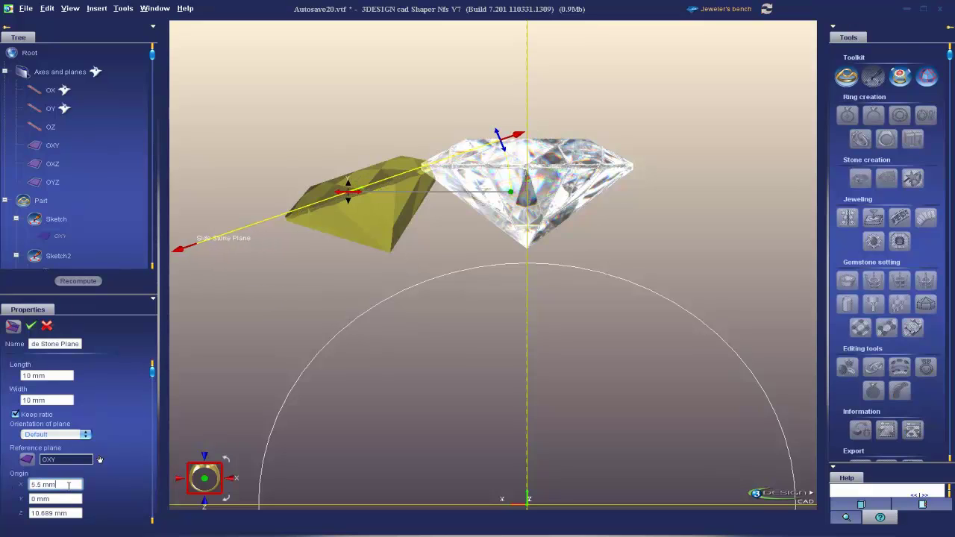
scroll(69, 485, "up", 4)
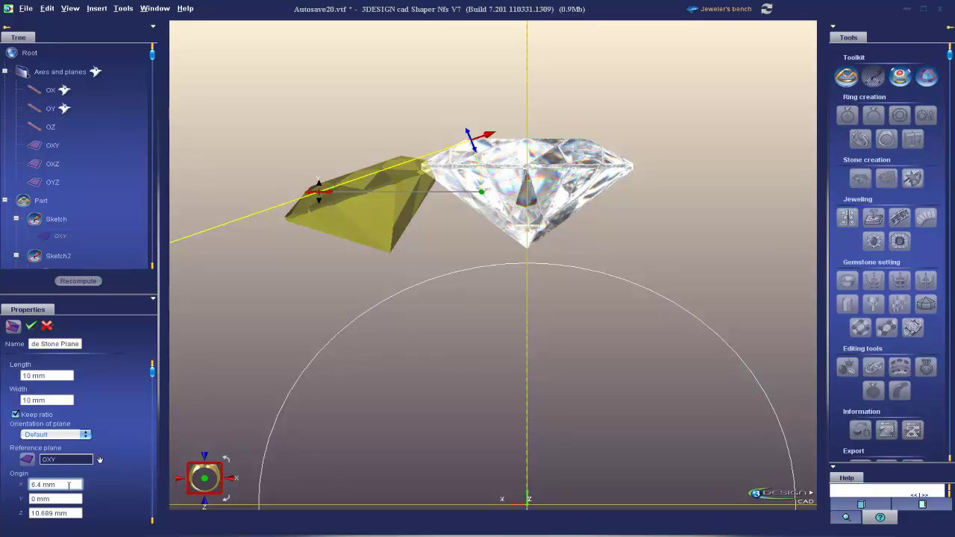
scroll(68, 484, "up", 2)
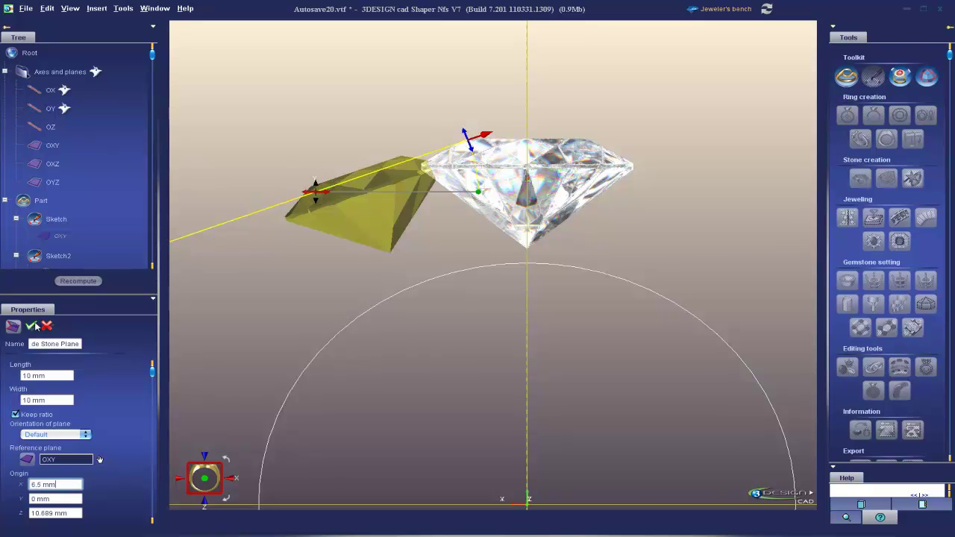
left_click(78, 281)
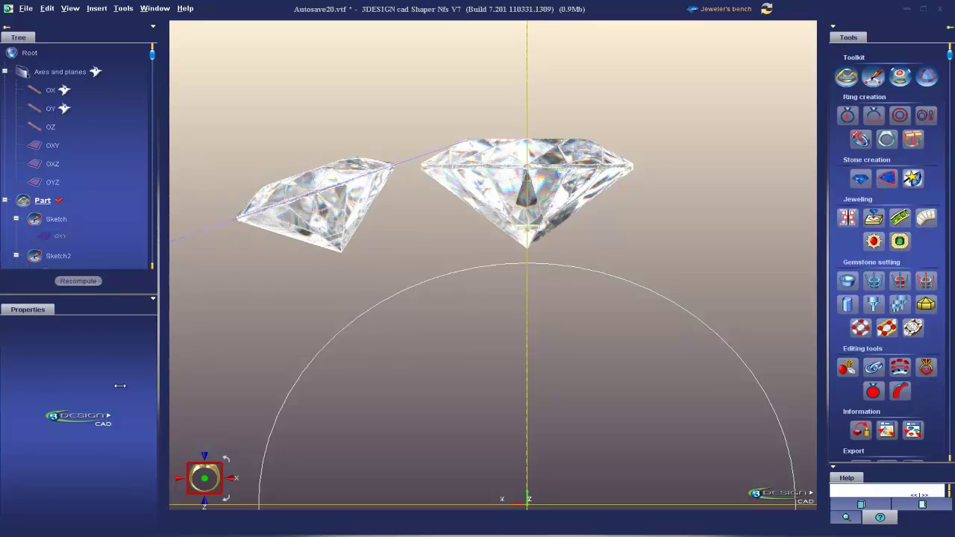
- Set the Side Stone Plane's X origin to 6 mm and Z origin to 10 mm, and recompute the model
double_click(229, 229)
left_click(71, 485)
type("6")
key("Return")
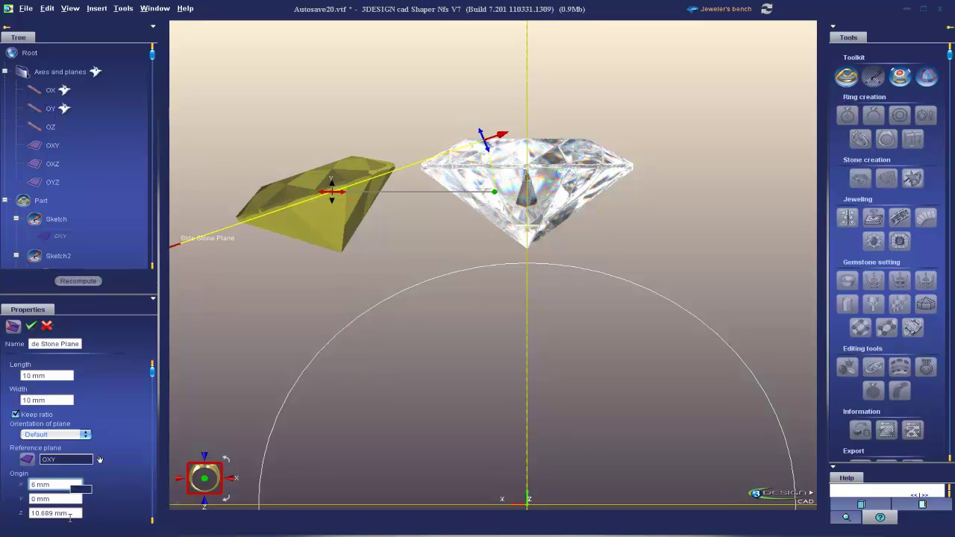
left_click(76, 513)
type("10")
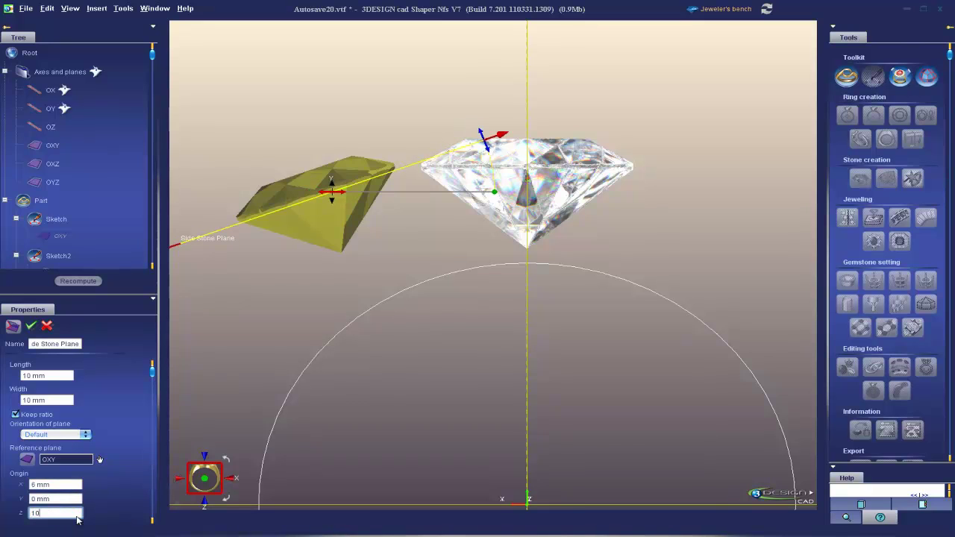
key("Return")
left_click(32, 326)
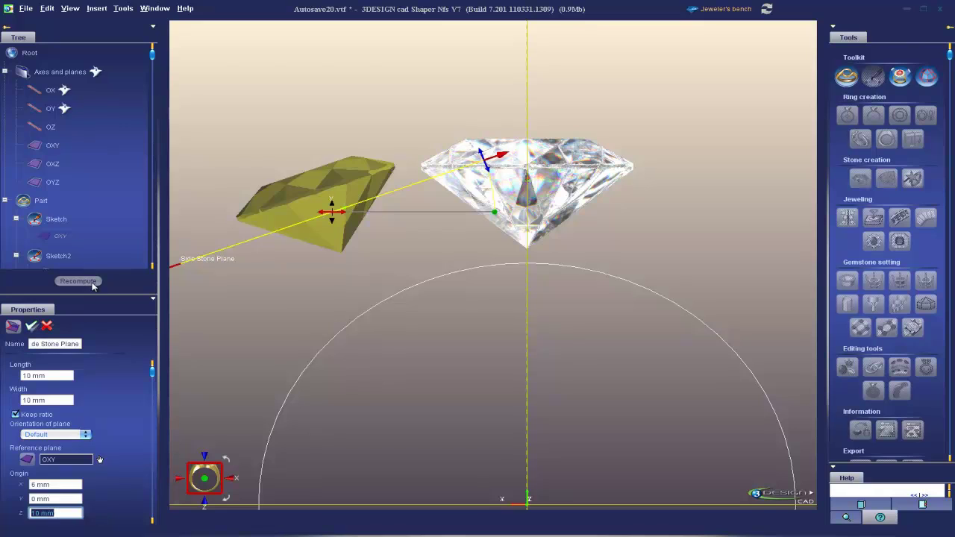
left_click(92, 283)
- From the top view, reduce the Side Stone Plane's X origin to 5.8 mm and recompute the model
middle_click_drag(331, 183, 449, 455)
left_click(205, 477)
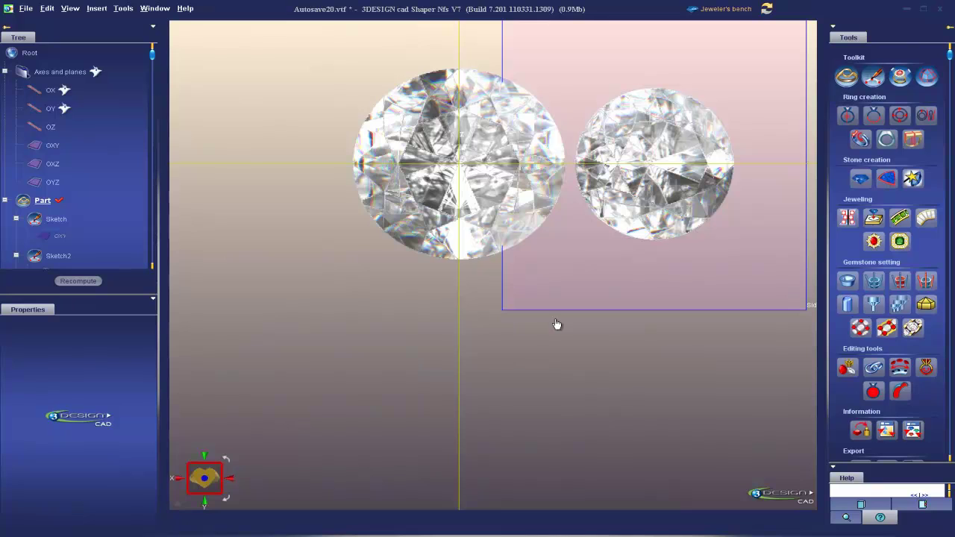
double_click(576, 308)
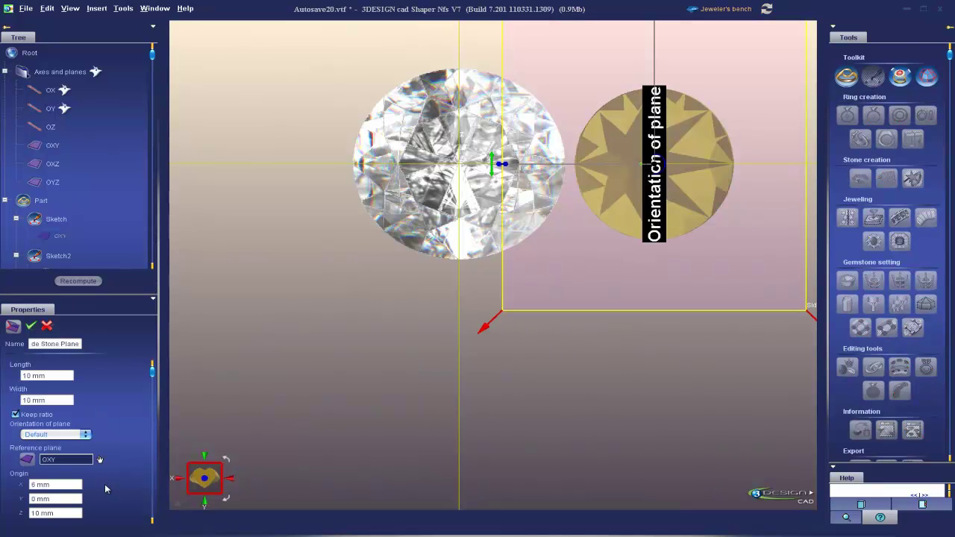
left_click(66, 513)
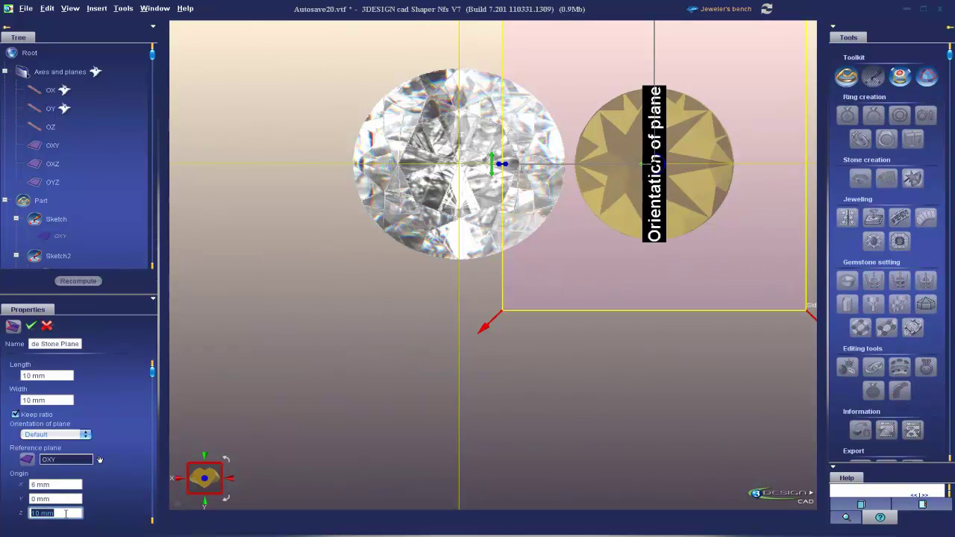
left_click(70, 489)
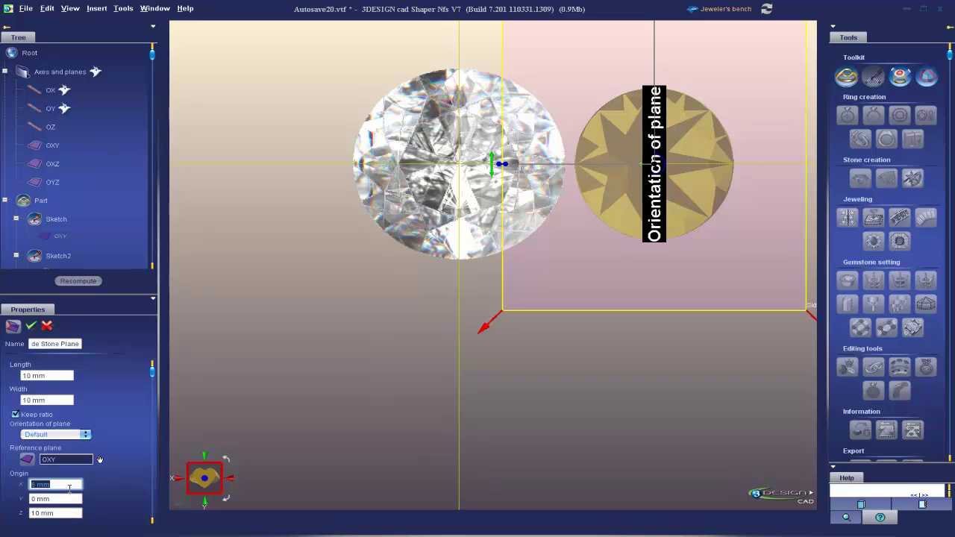
scroll(69, 488, "down", 2)
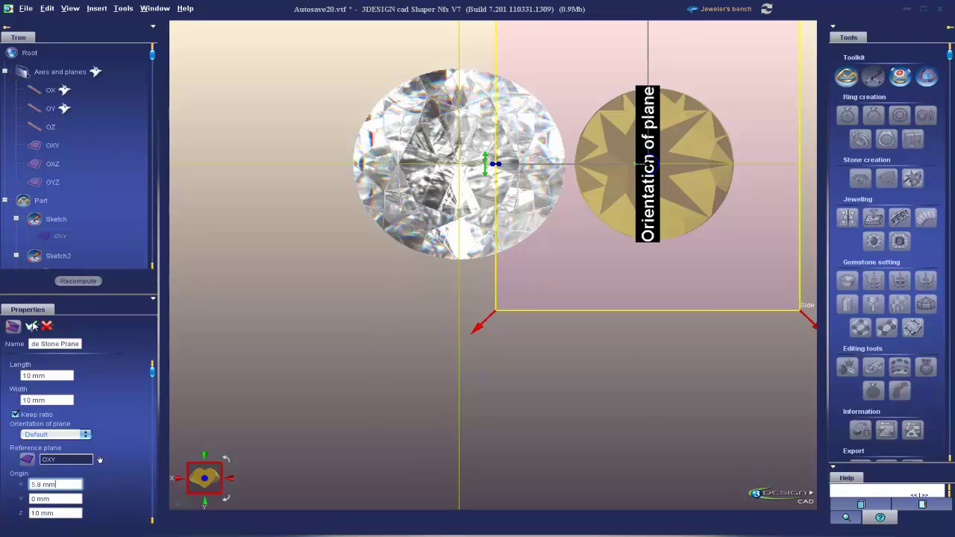
left_click(33, 326)
left_click(63, 282)
- Mirror the side stone across the OYZ plane to the opposite side of the centre stone
middle_click_drag(490, 204, 447, 239)
scroll(448, 239, "up", 3)
middle_click_drag(484, 317, 548, 313)
left_click(431, 266)
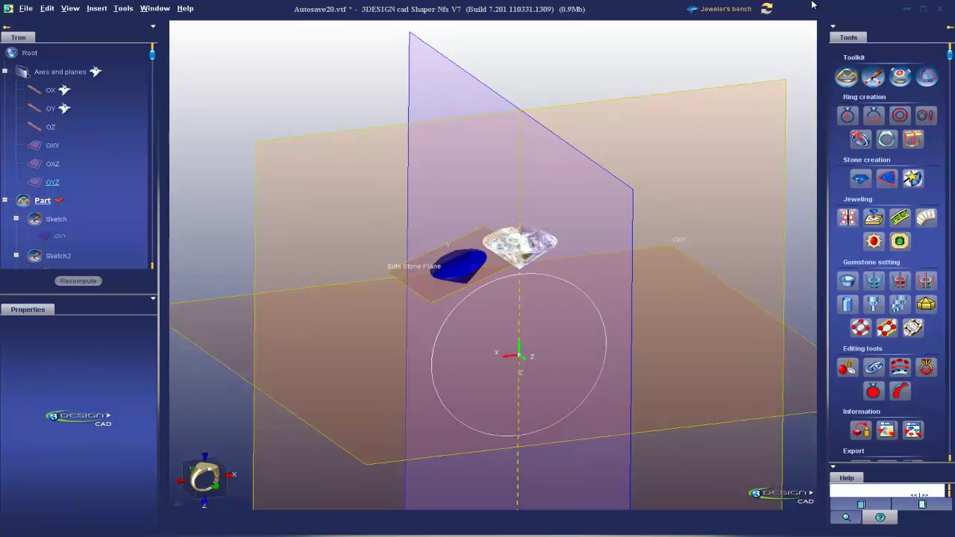
left_click(727, 7)
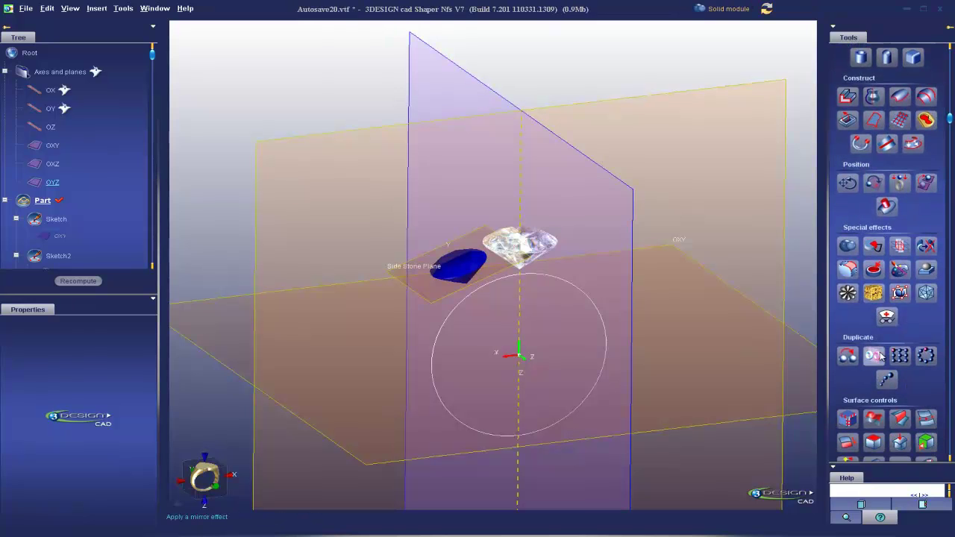
left_click(873, 356)
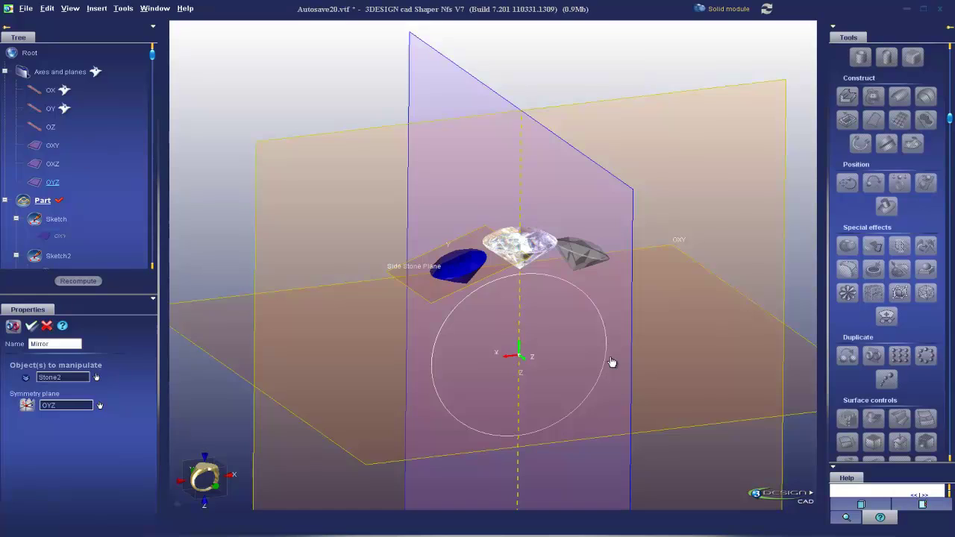
- Open Sketch2 and draw a smooth closed symmetric curve around the finger circle, with its first control point at X -8.5 mm, Y 10 mm
left_click(203, 480)
scroll(518, 451, "up", 2)
middle_click_drag(518, 451, 479, 331)
double_click(549, 158)
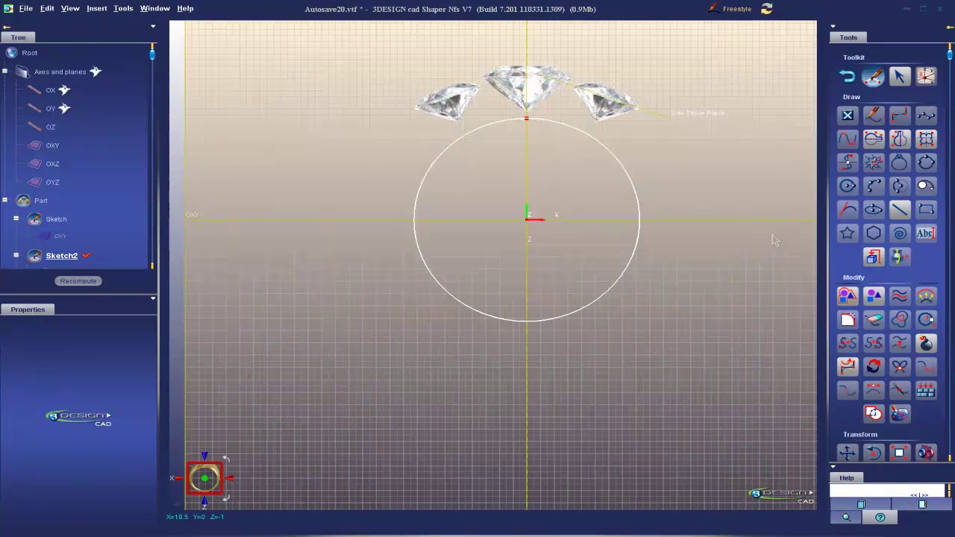
middle_click_drag(573, 375, 573, 338)
left_click(899, 138)
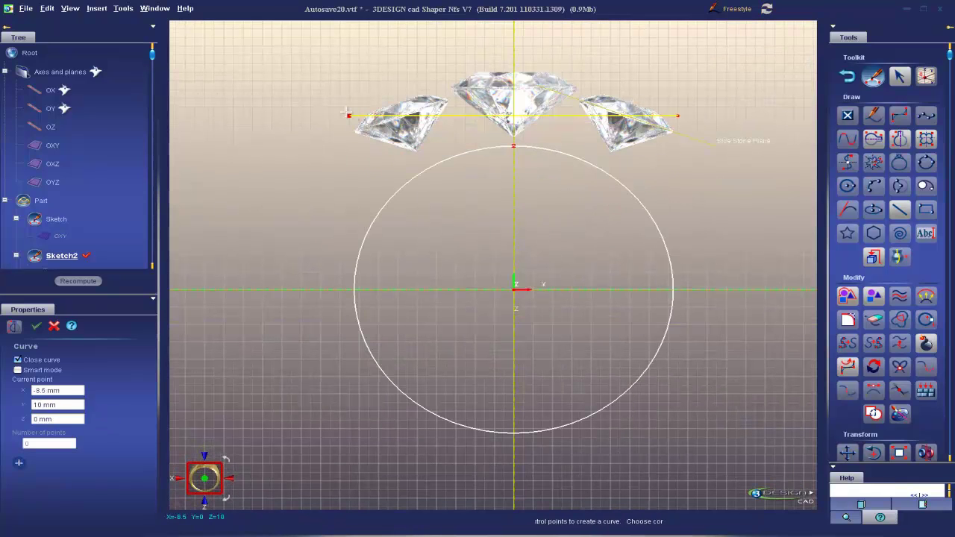
left_click(348, 115)
left_click(348, 168)
left_click(310, 264)
left_click(291, 351)
left_click(398, 465)
left_click(35, 326)
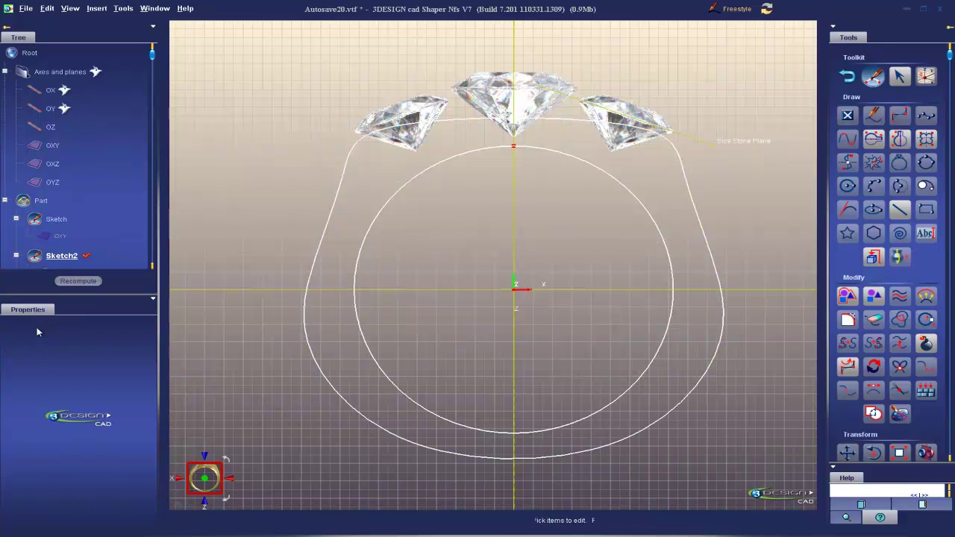
- Lower the outer curve's bottom control point to about X -5.7 mm, Y -10.7 mm to thicken the shank's base
double_click(189, 360)
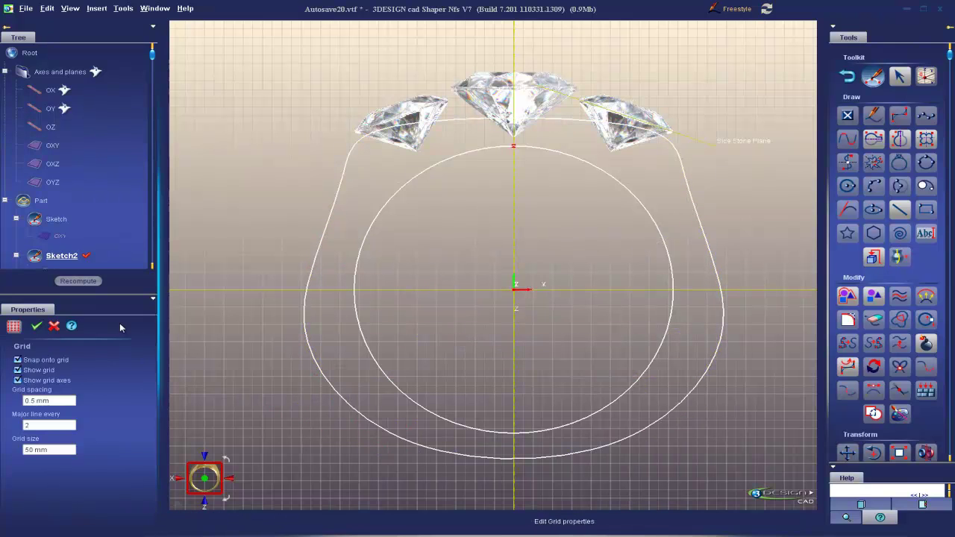
left_click(36, 326)
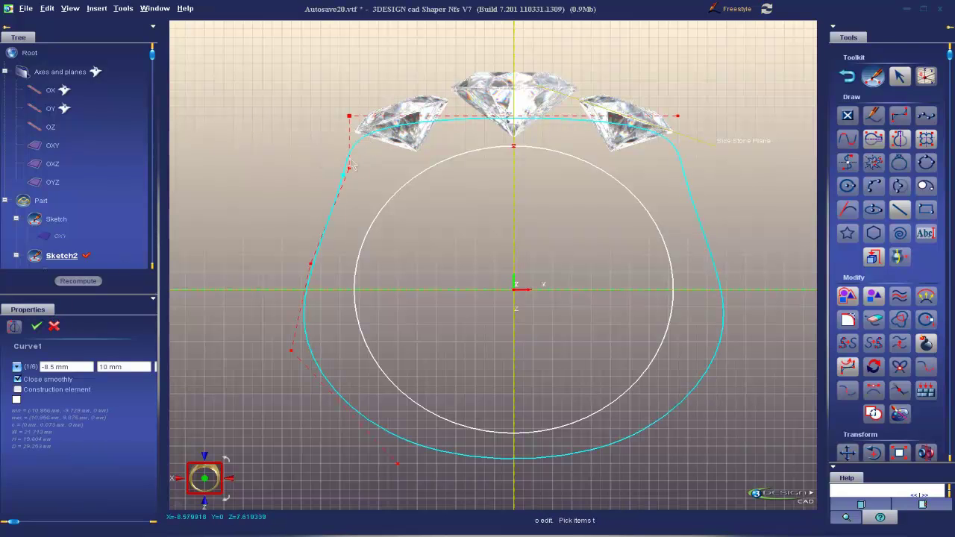
middle_click_drag(543, 468, 514, 292)
scroll(514, 292, "up", 1)
scroll(513, 296, "up", 2)
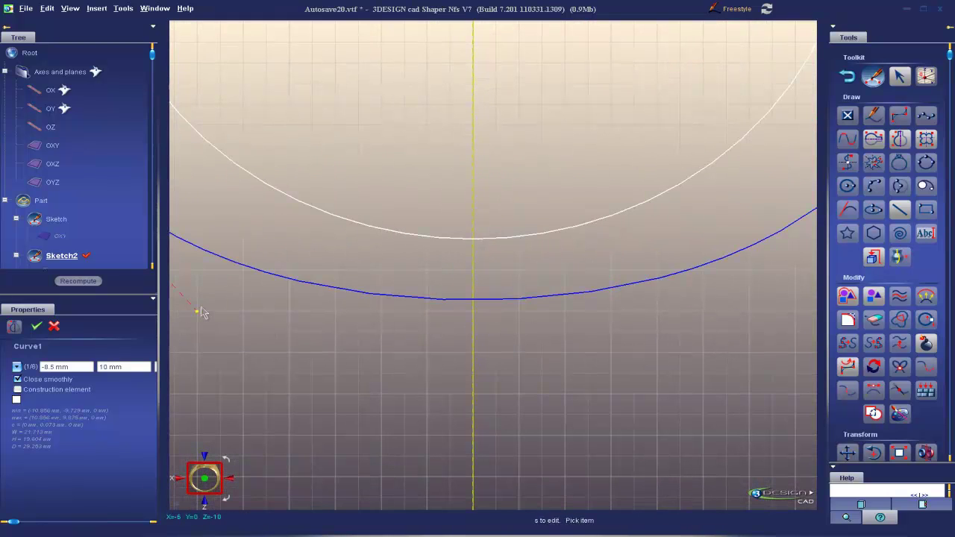
left_click_drag(197, 314, 212, 344)
scroll(418, 335, "down", 2)
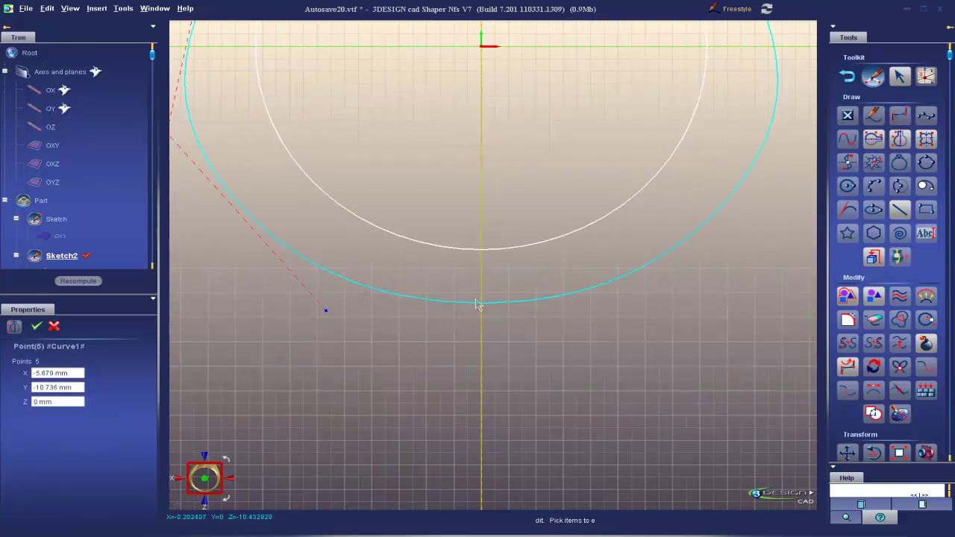
scroll(494, 437, "down", 3)
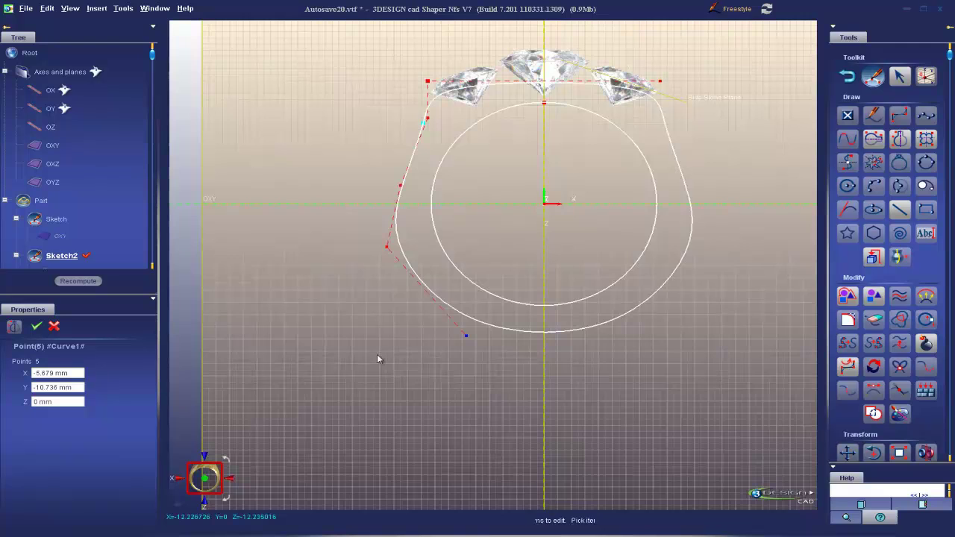
- Reshape the outer curve to enclose the side stones and pinch in below them, with its top control point at about X -10.8 mm, Y 12.3 mm
middle_click_drag(377, 356, 368, 449)
left_click_drag(378, 340, 375, 321)
left_click_drag(392, 278, 431, 199)
left_click(418, 165)
left_click_drag(419, 165, 416, 156)
left_click_drag(402, 237, 409, 231)
left_click_drag(431, 198, 434, 200)
left_click_drag(416, 155, 384, 161)
left_click_drag(435, 200, 427, 217)
left_click(542, 403)
scroll(552, 418, "down", 3)
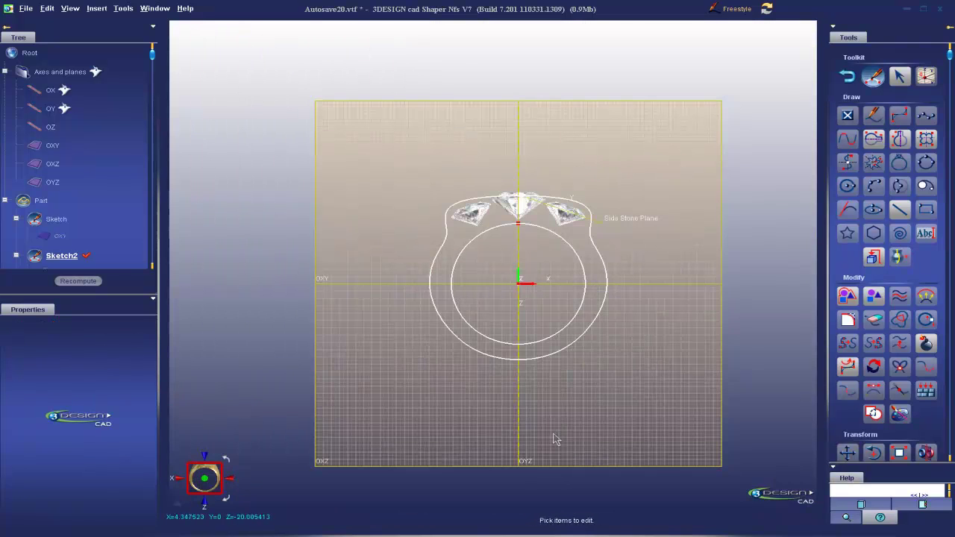
- Move the outer curve's bottom control point to about X -7.2 mm, Y -10.6 mm and the side one to about X -11.1 mm, Y -0.1 mm
left_click(459, 345)
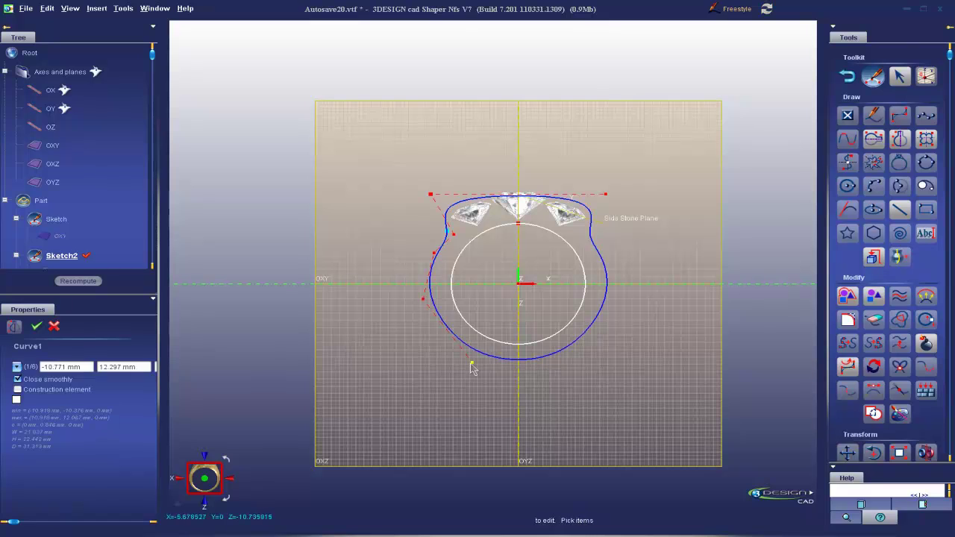
left_click_drag(470, 367, 460, 365)
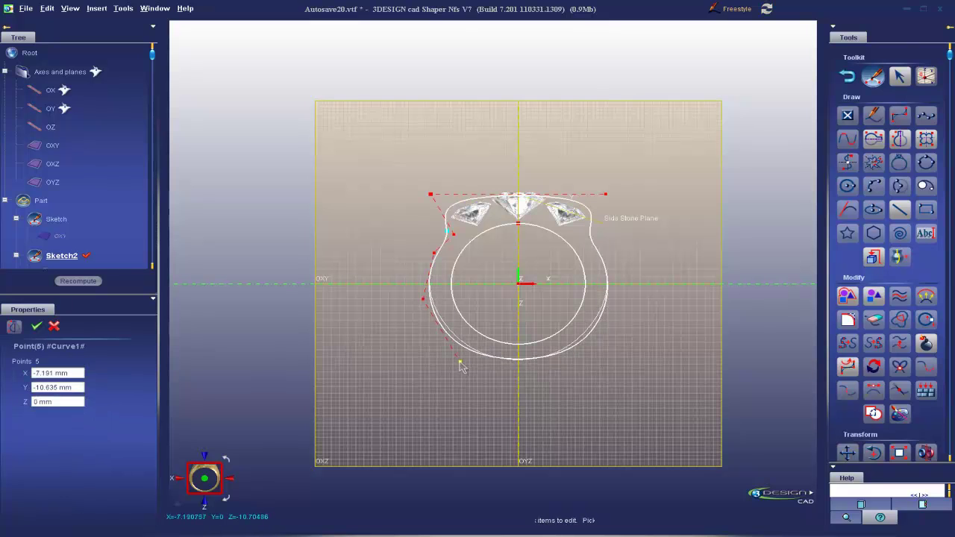
left_click_drag(423, 299, 421, 296)
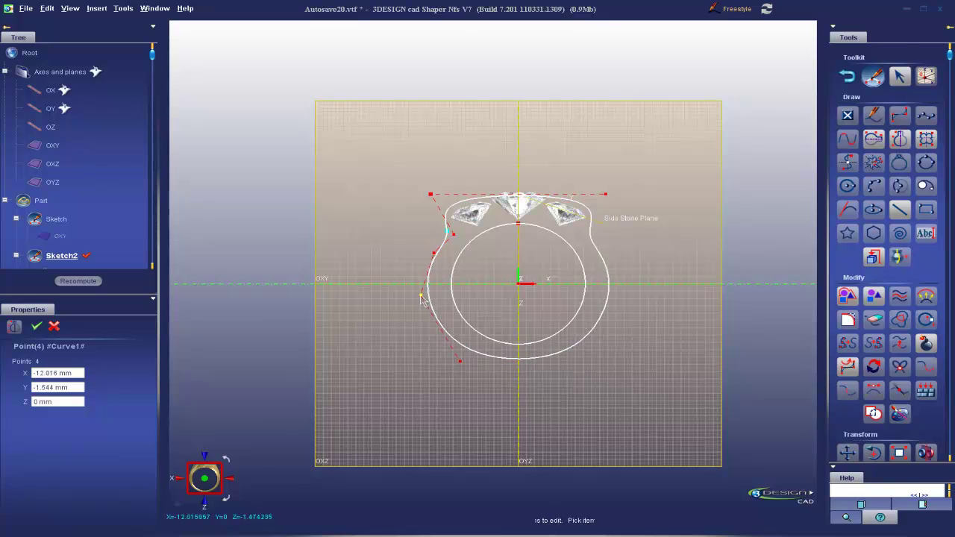
left_click_drag(435, 253, 434, 251)
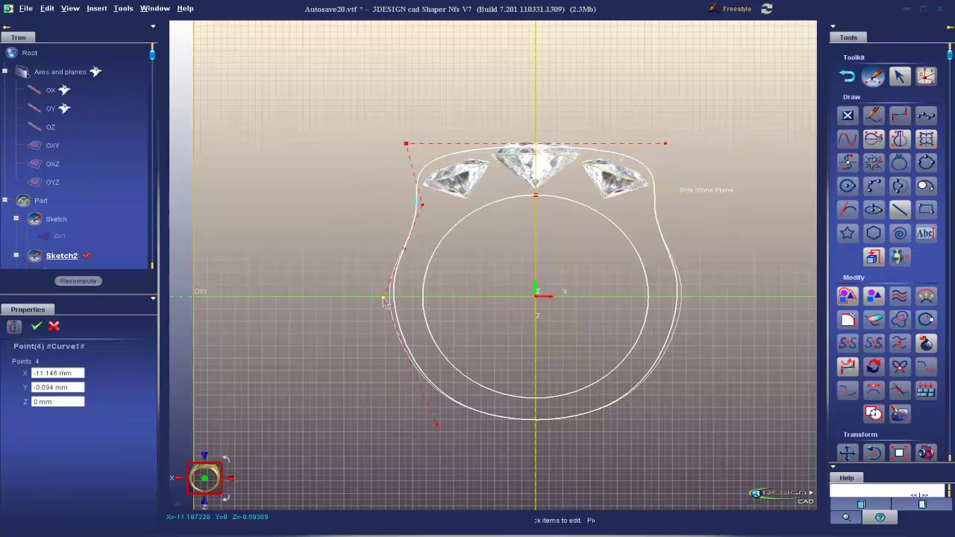
left_click(352, 346)
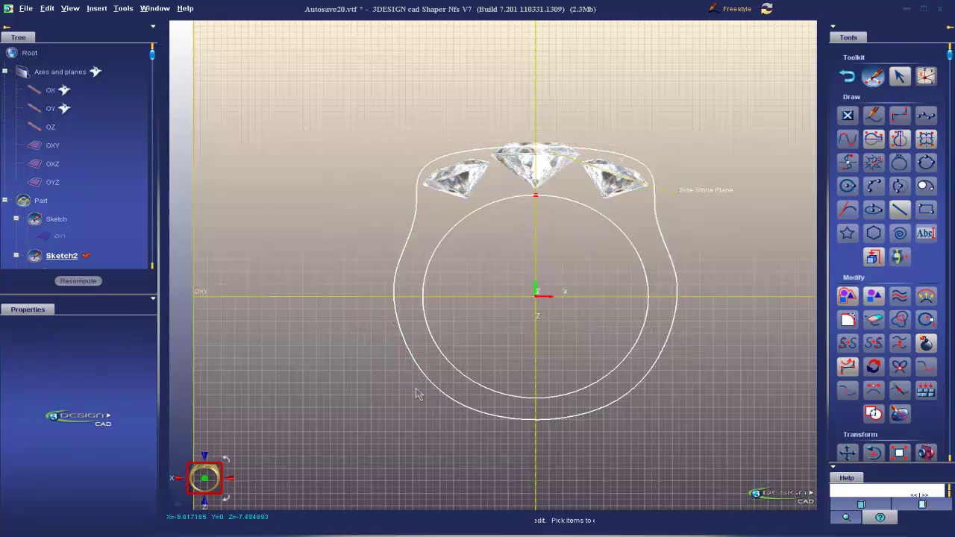
- Fine-tune the outer curve's bottom and side control points to even out the shank thickness
left_click(424, 383)
left_click_drag(434, 424, 431, 422)
scroll(433, 421, "down", 2)
left_click_drag(363, 274, 364, 287)
left_click(328, 340)
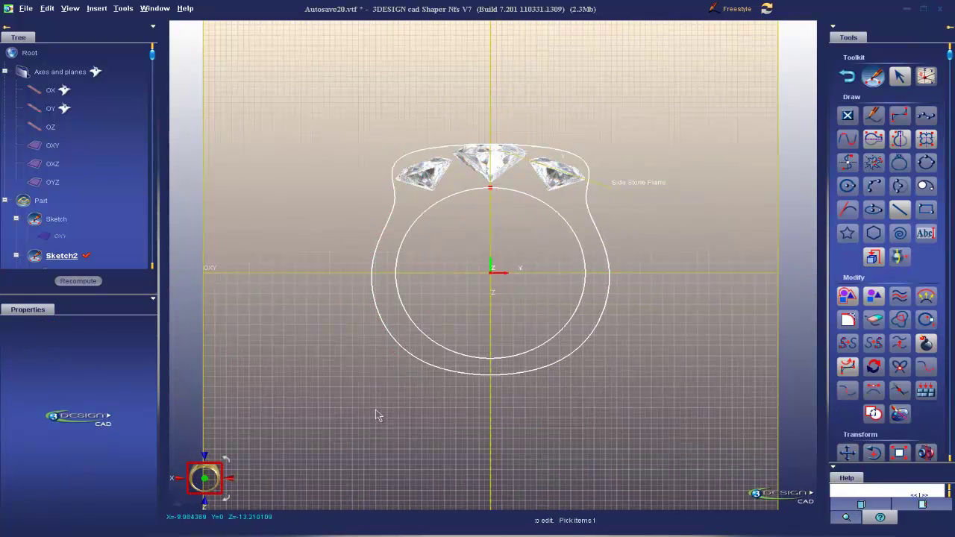
scroll(375, 410, "down", 4)
scroll(375, 410, "up", 5)
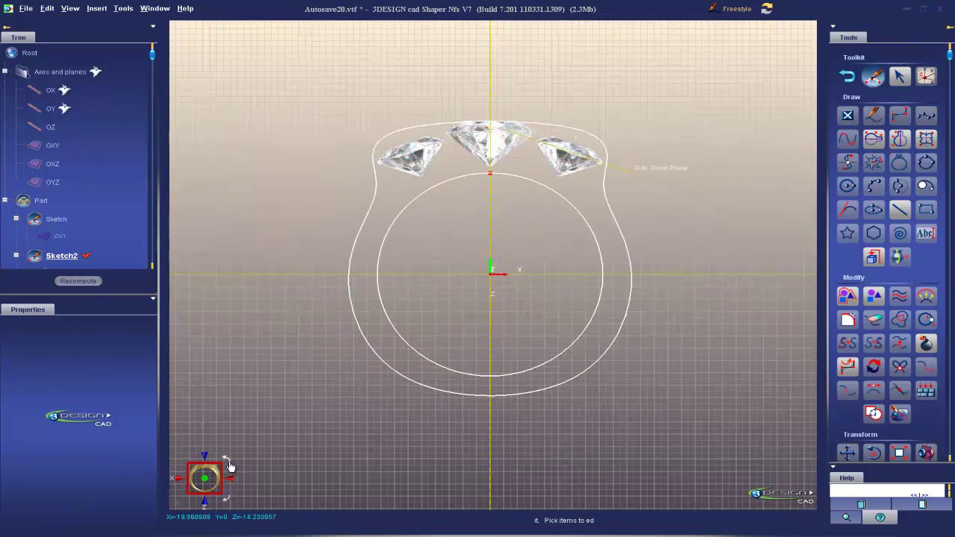
- Move the outer profile curve 2 mm along Z so it sits to one side of the finger circle
left_click(357, 255)
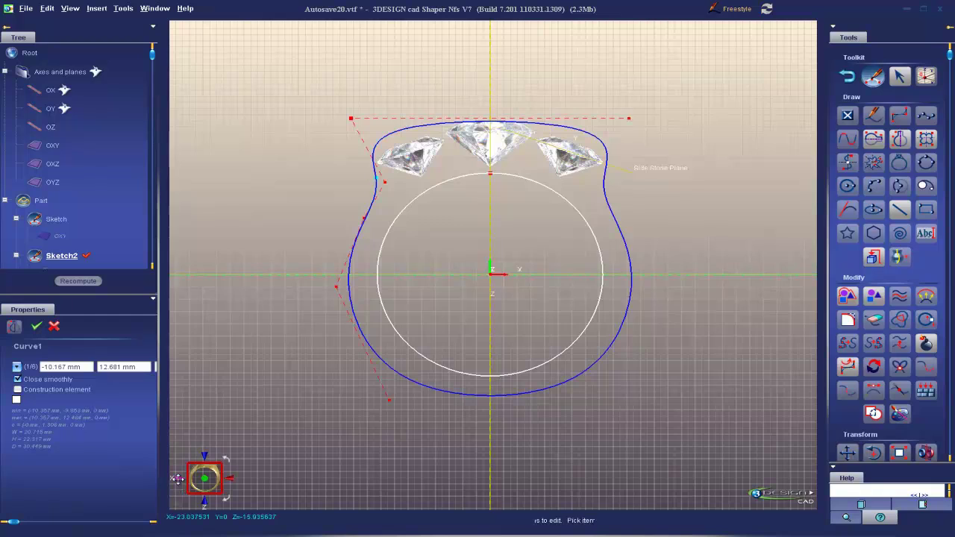
left_click(178, 480)
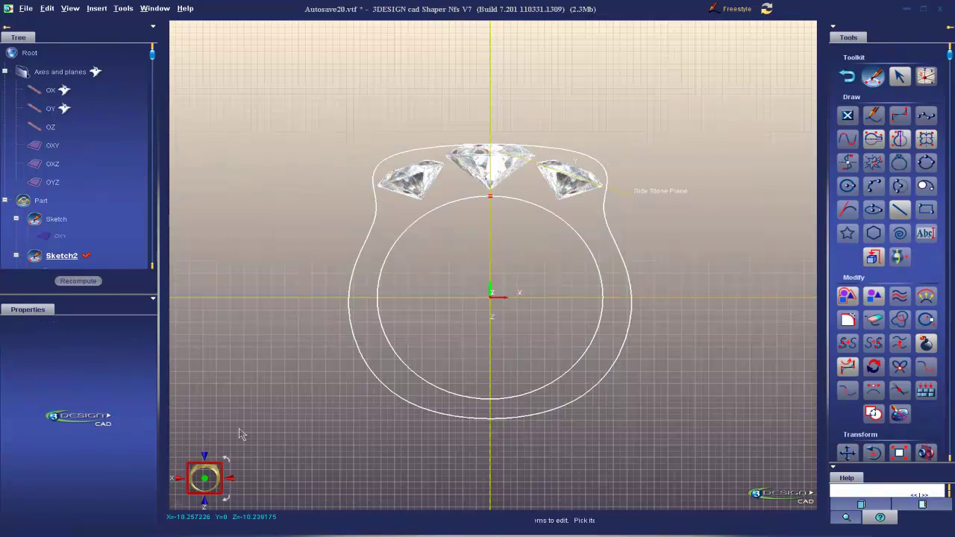
left_click(354, 374)
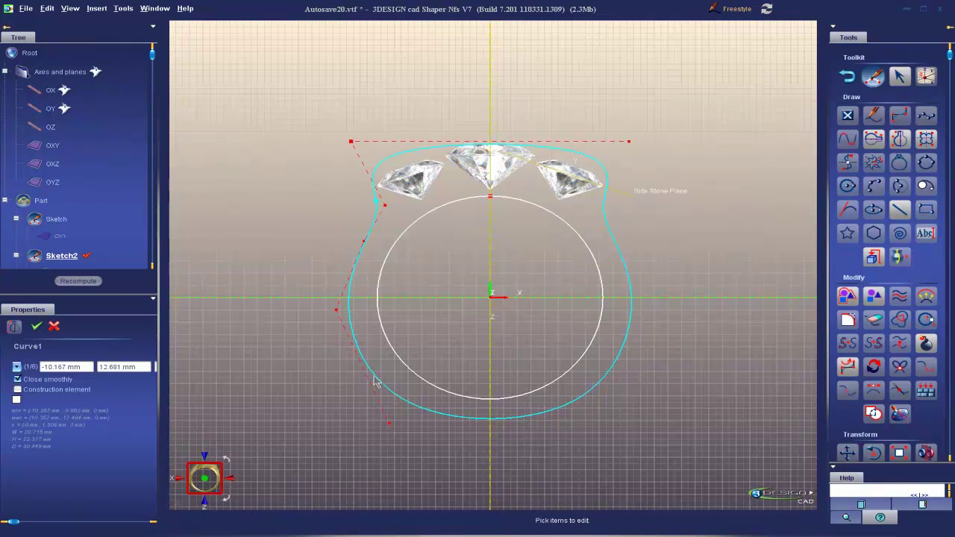
left_click(178, 477)
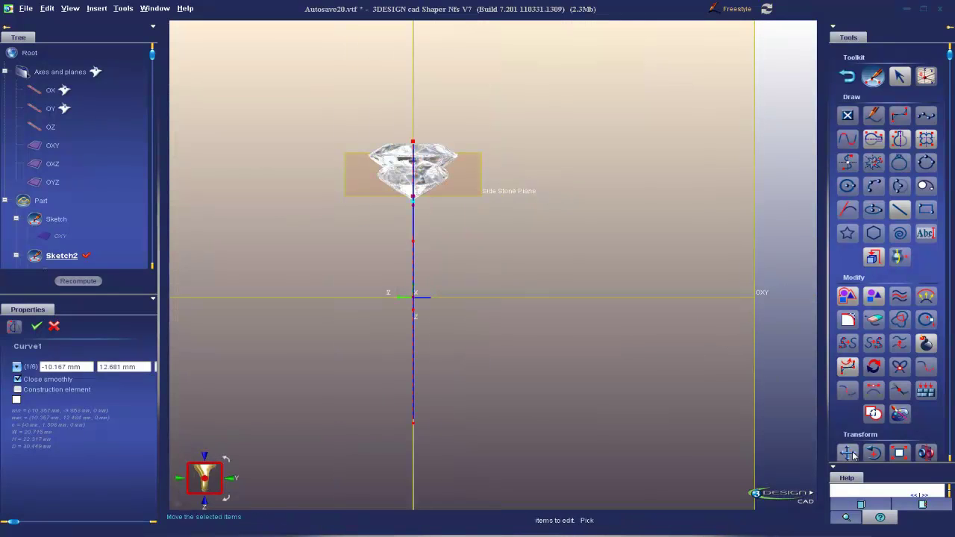
left_click(847, 452)
left_click_drag(422, 282, 442, 282)
left_click(74, 471)
type("2")
key("Return")
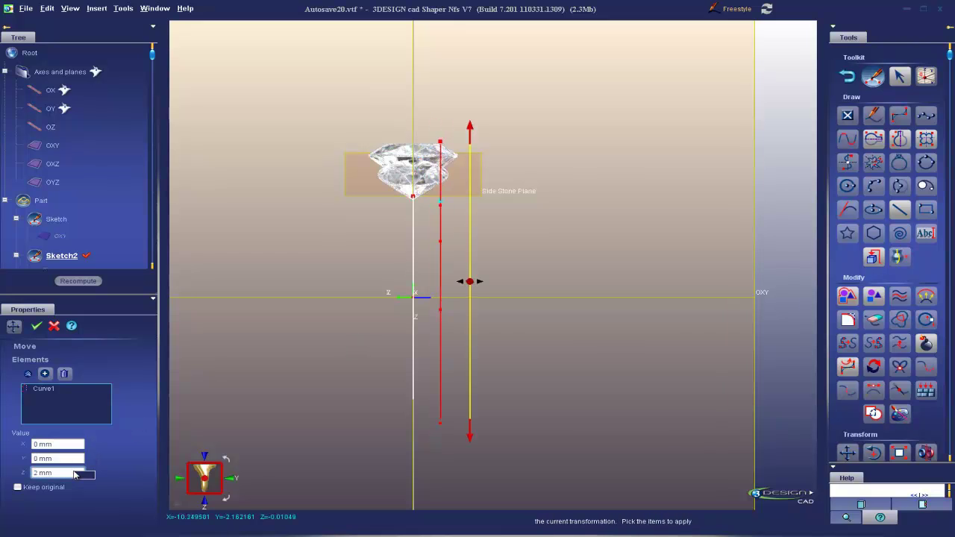
left_click(37, 326)
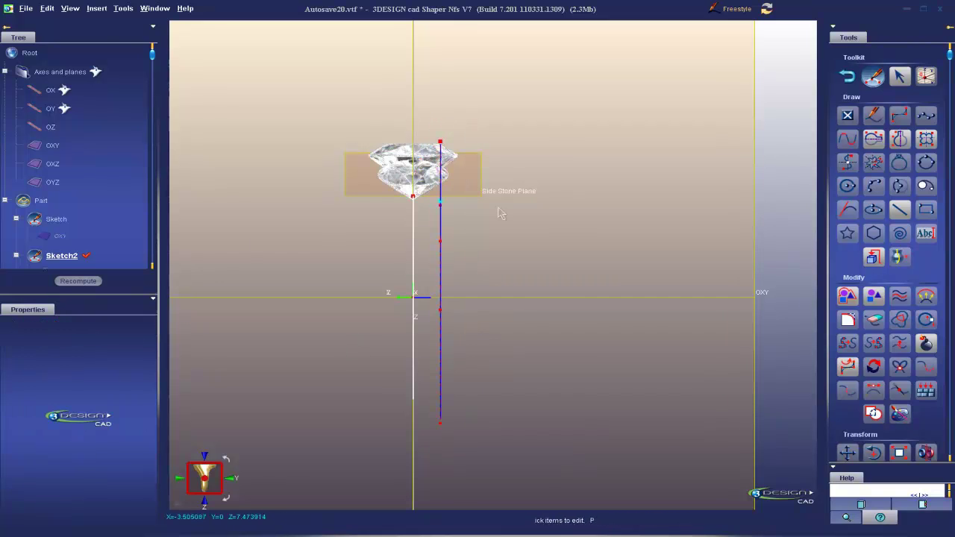
- Try mirroring the offset outer curve across the OXZ plane inside the sketch
middle_click_drag(569, 247, 557, 326)
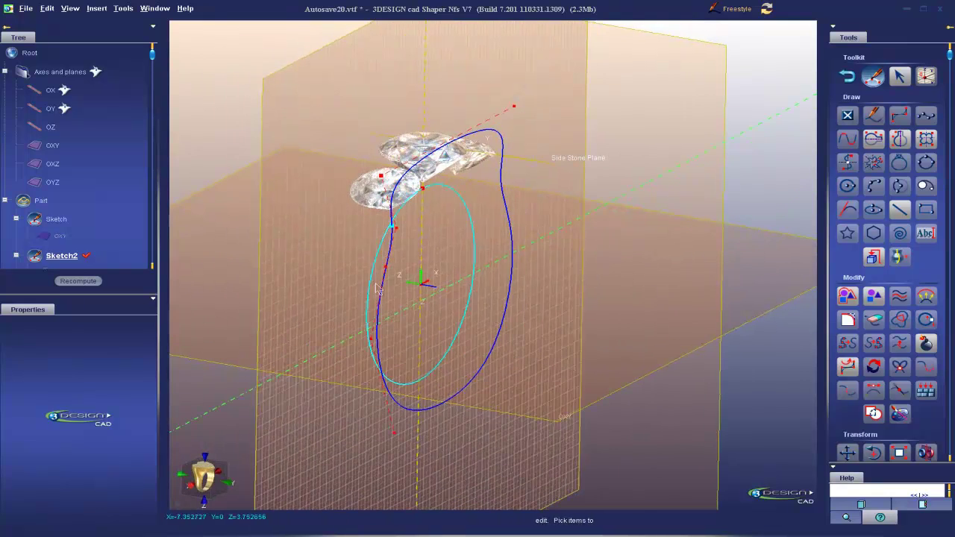
left_click(197, 488)
left_click(441, 143)
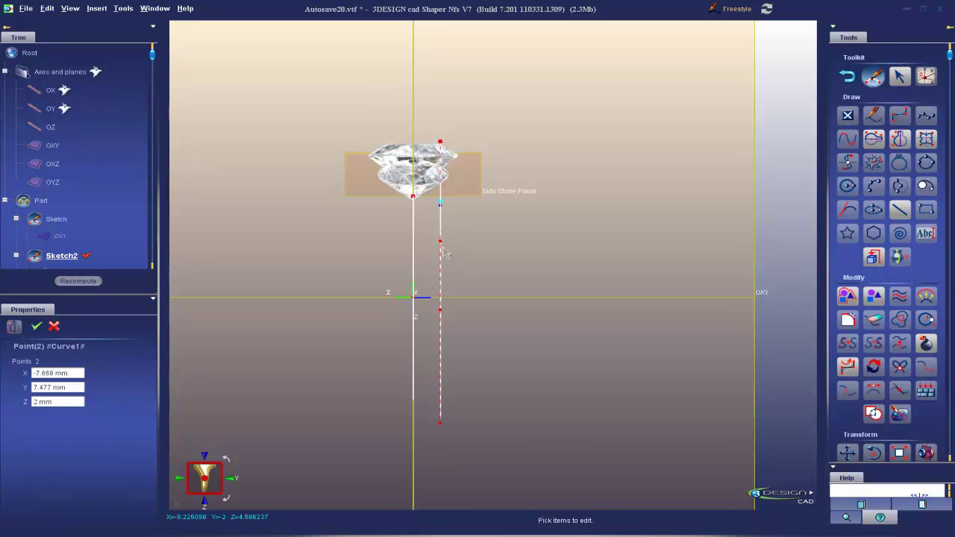
scroll(645, 238, "down", 5)
middle_click_drag(643, 222, 489, 270)
scroll(490, 270, "up", 5)
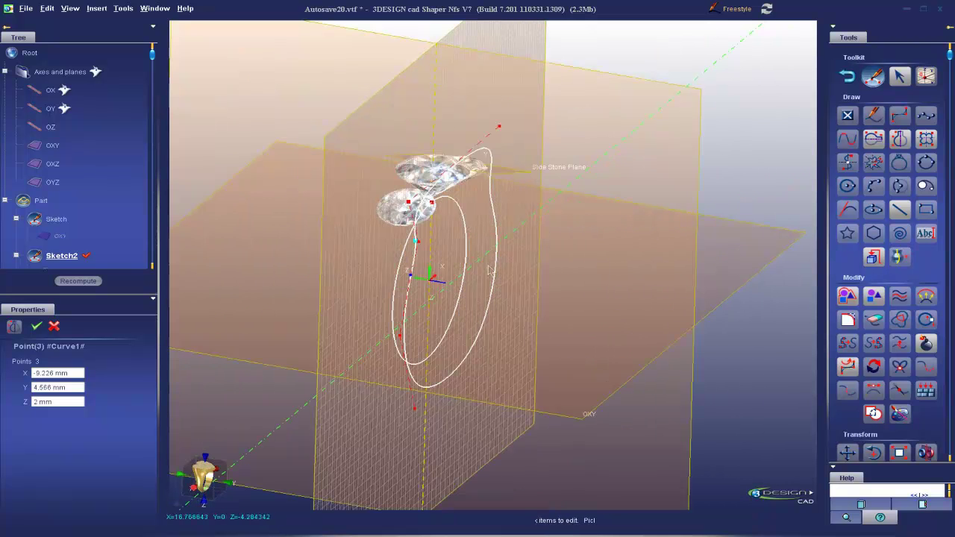
left_click(487, 321)
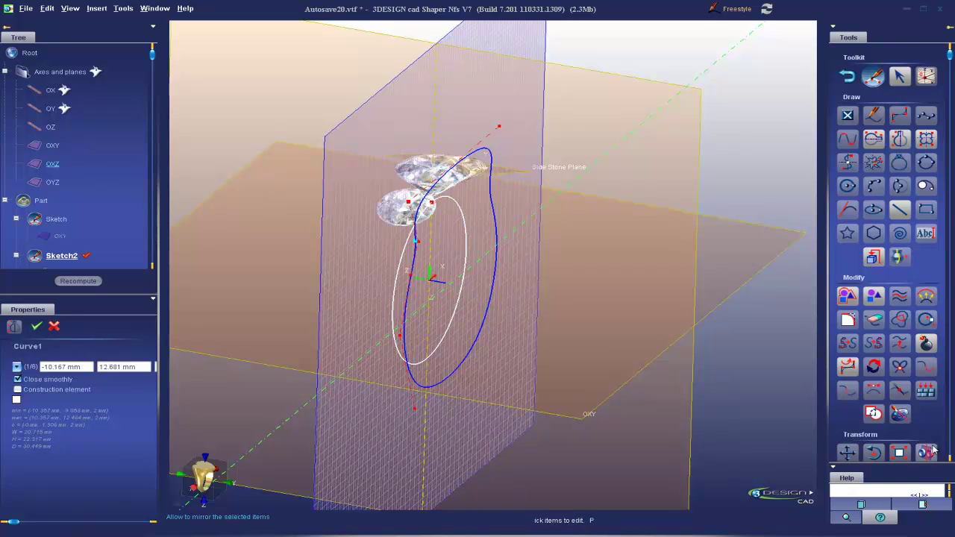
left_click(924, 452)
left_click(37, 326)
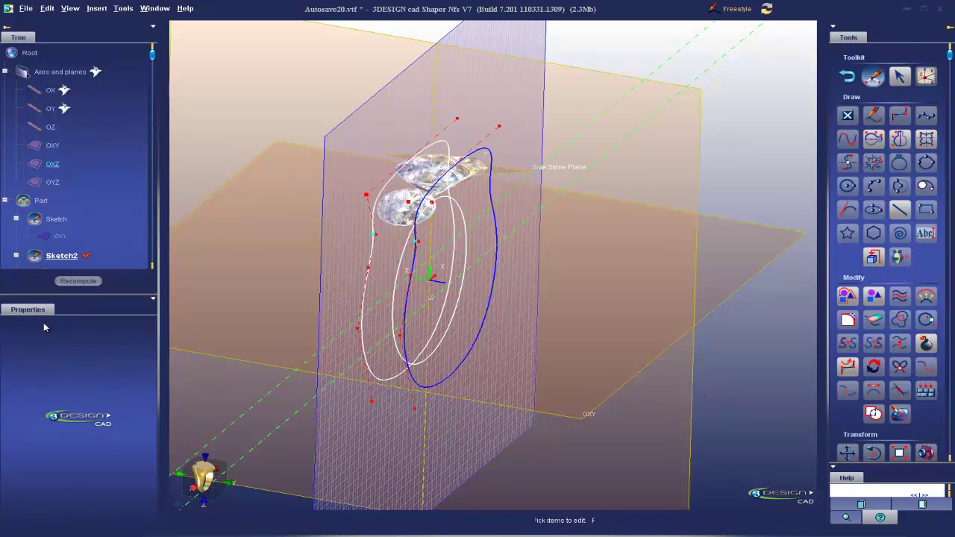
- Try pulling the offset outer curve's third control point inward by lowering its Z through 1.5 mm
left_click(642, 314)
scroll(566, 291, "up", 4)
scroll(474, 297, "down", 3)
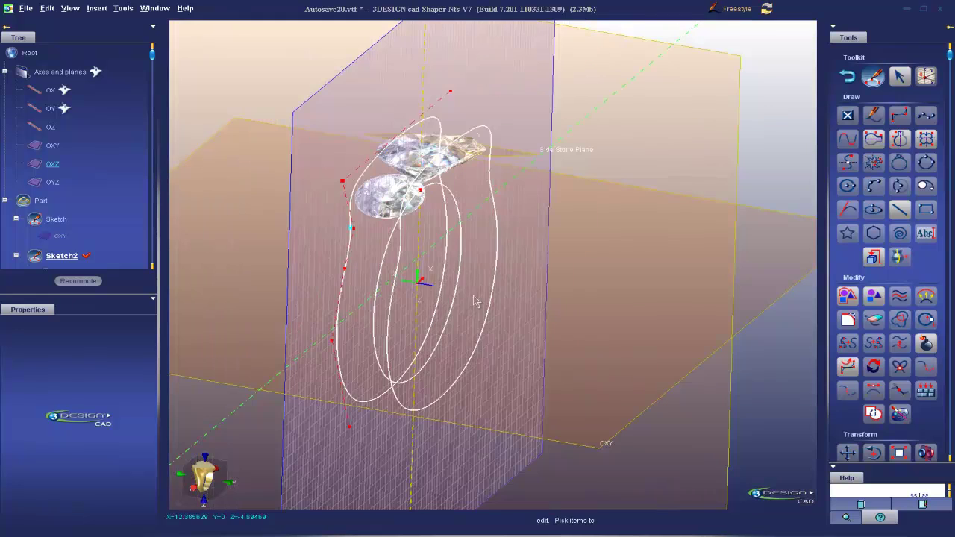
left_click(203, 477)
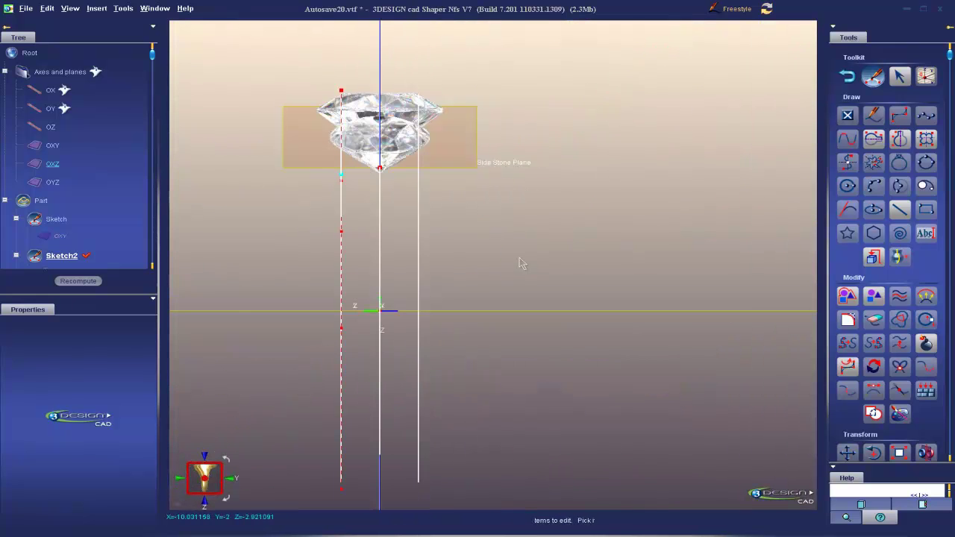
left_click(417, 255)
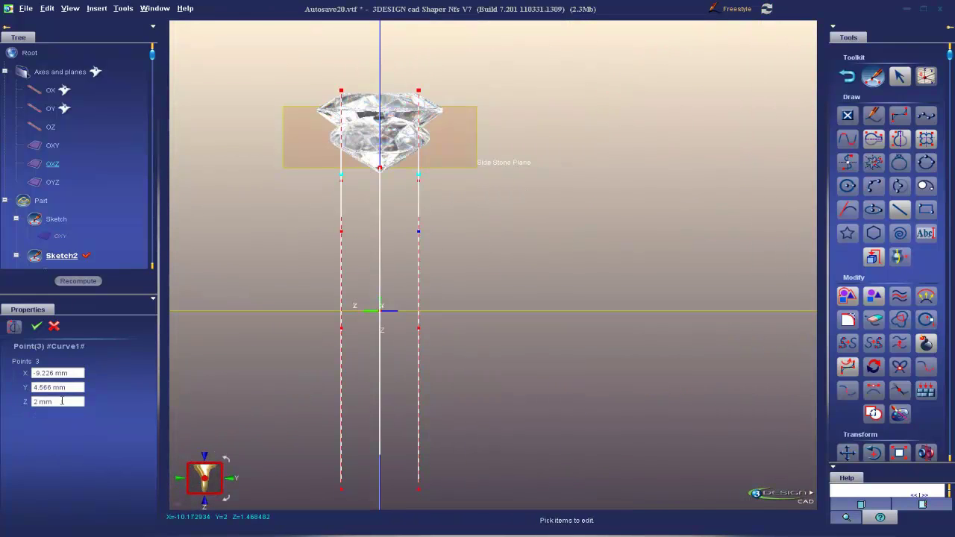
left_click(63, 402)
scroll(64, 401, "down", 8)
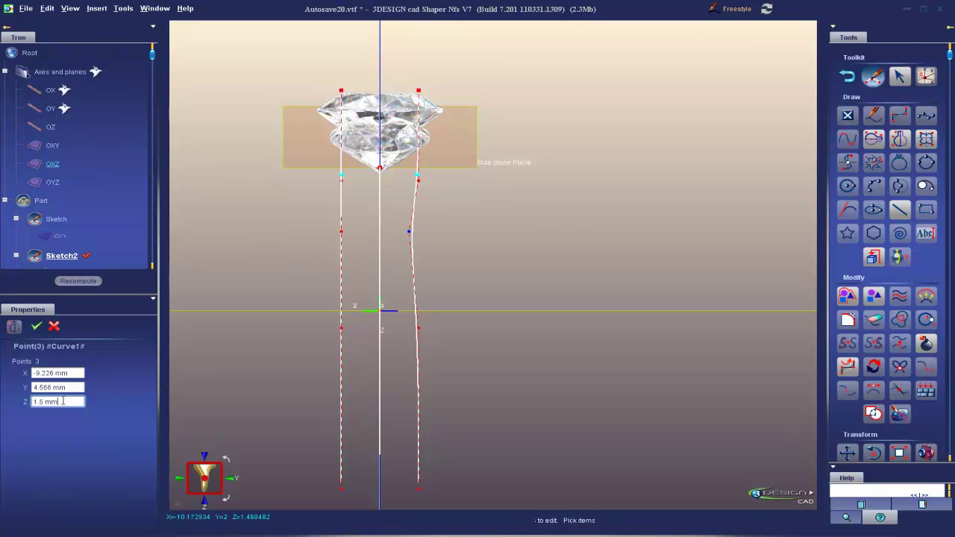
left_click(35, 326)
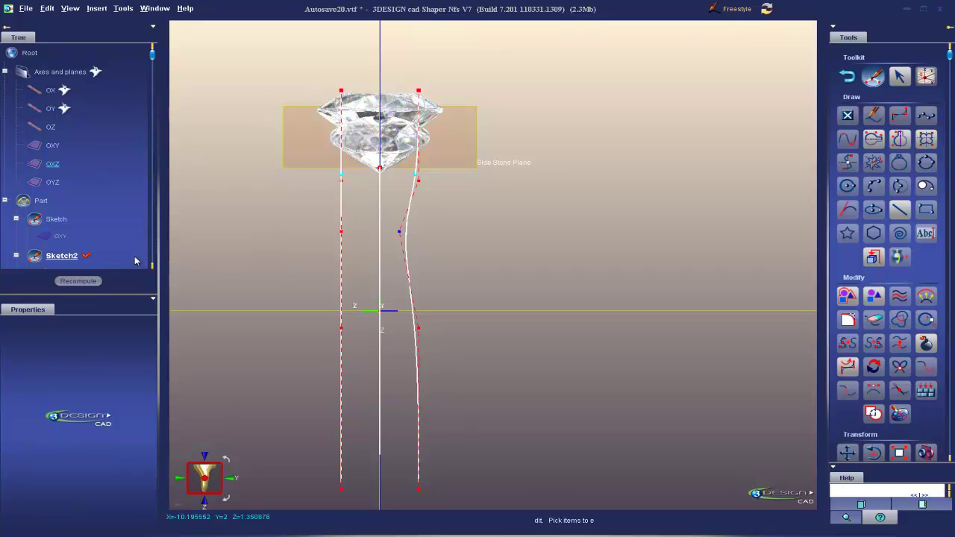
- Undo the in-sketch mirror and return the outer curve's third control point to Z 2 mm
left_click(53, 8)
left_click(52, 22)
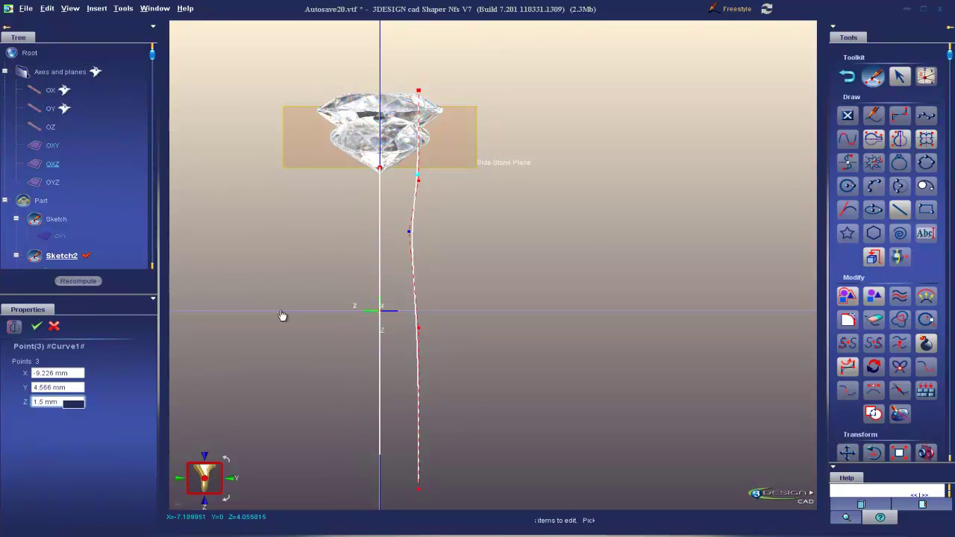
left_click(70, 402)
type("2")
key("Return")
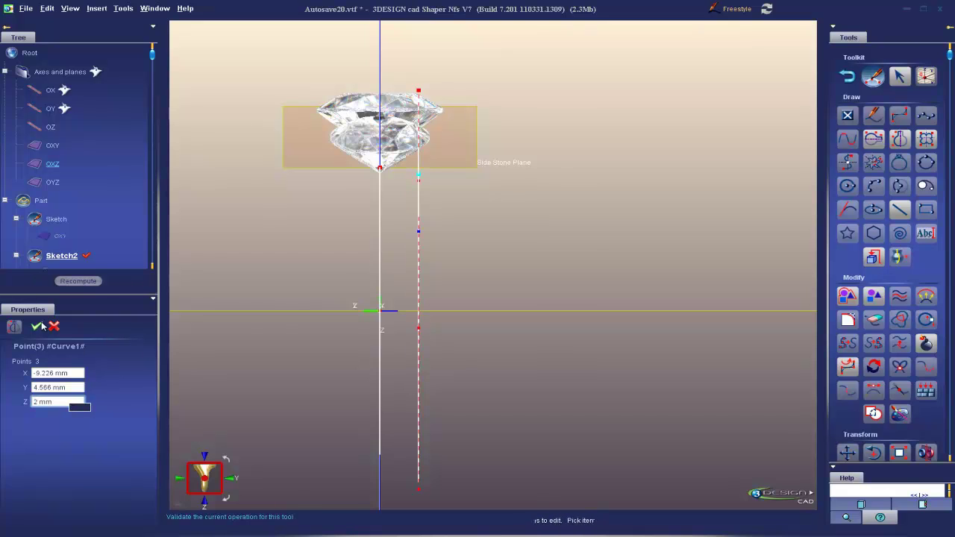
left_click(36, 326)
- Leave the sketch and mirror the outer curve across the OXZ plane as a part-level operation
scroll(632, 308, "down", 4)
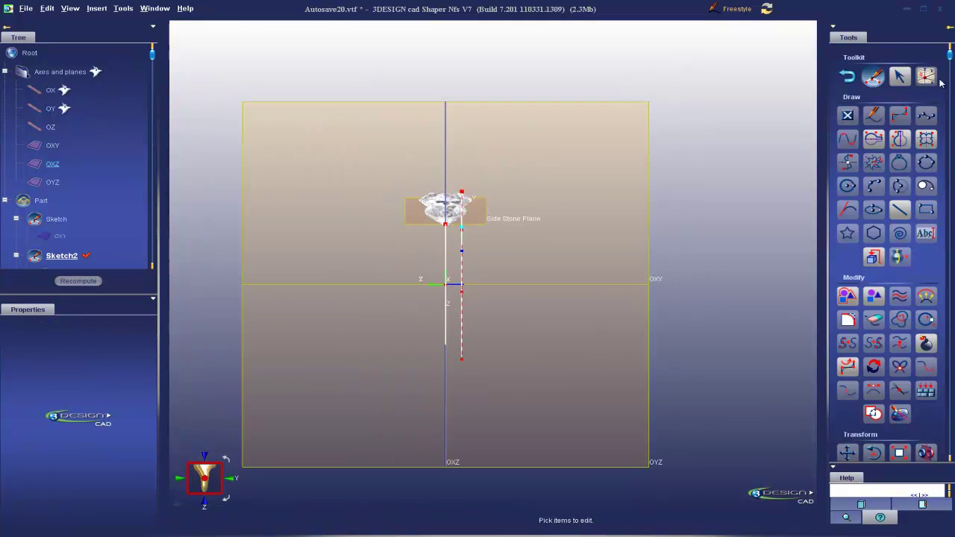
left_click(847, 77)
middle_click_drag(710, 158, 469, 378)
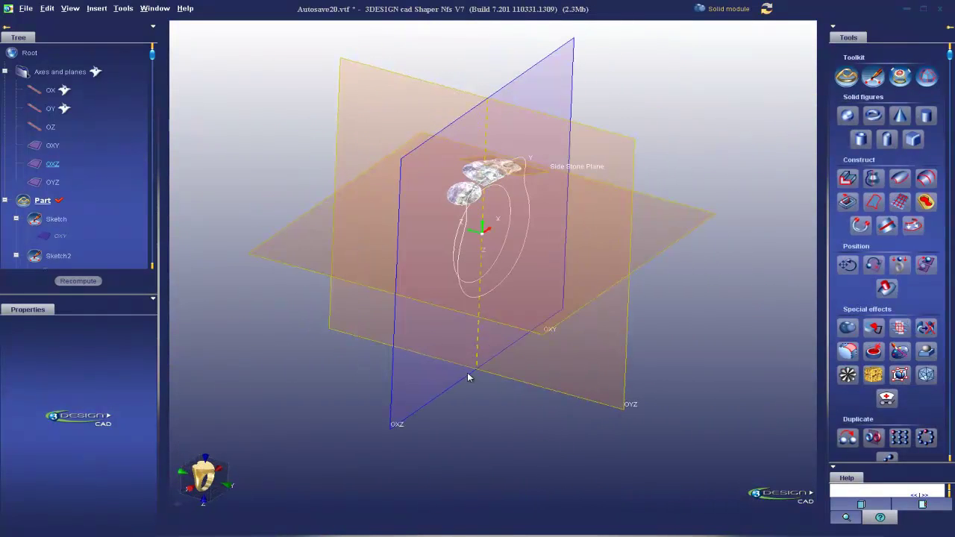
left_click(471, 297)
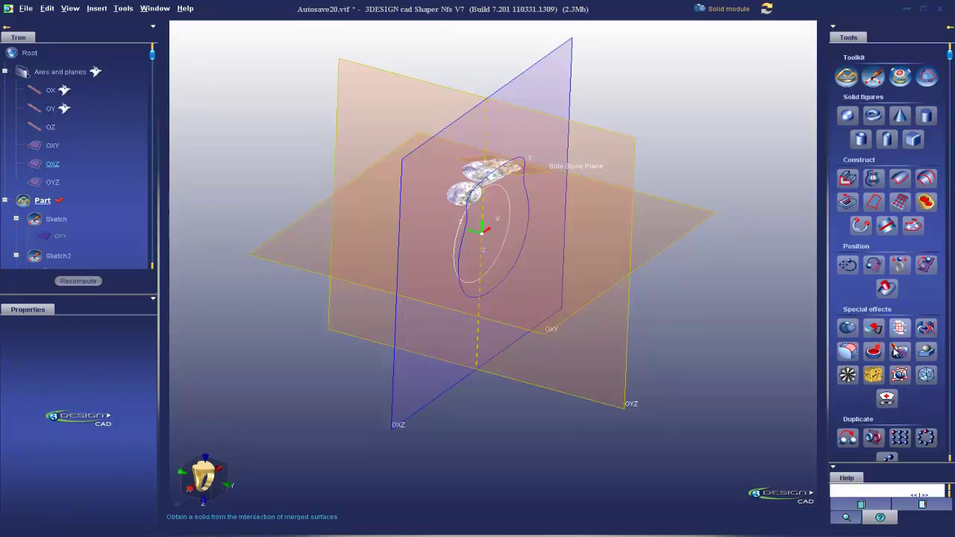
left_click(874, 438)
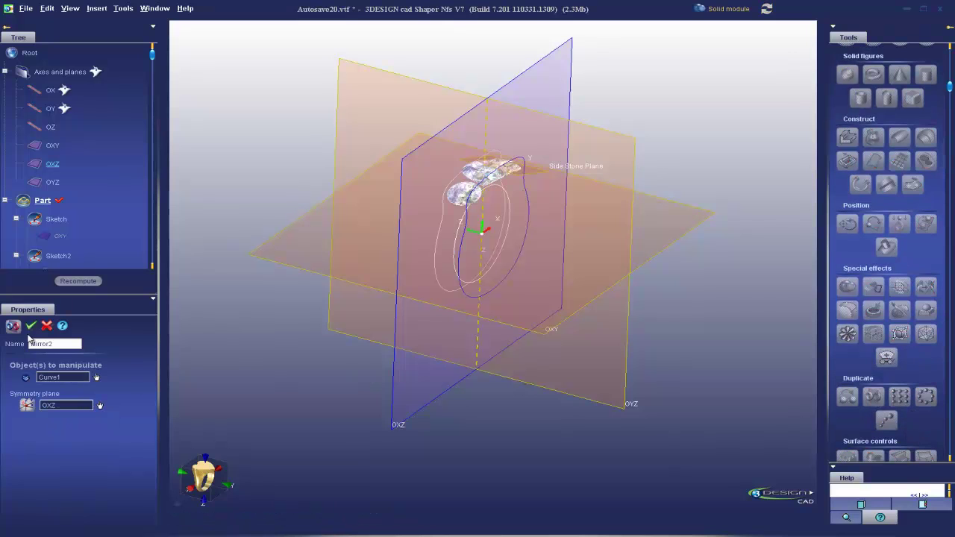
key("Return")
- Reopen the sketch of the original outer curve for editing and view it from the side
middle_click_drag(454, 330, 504, 296)
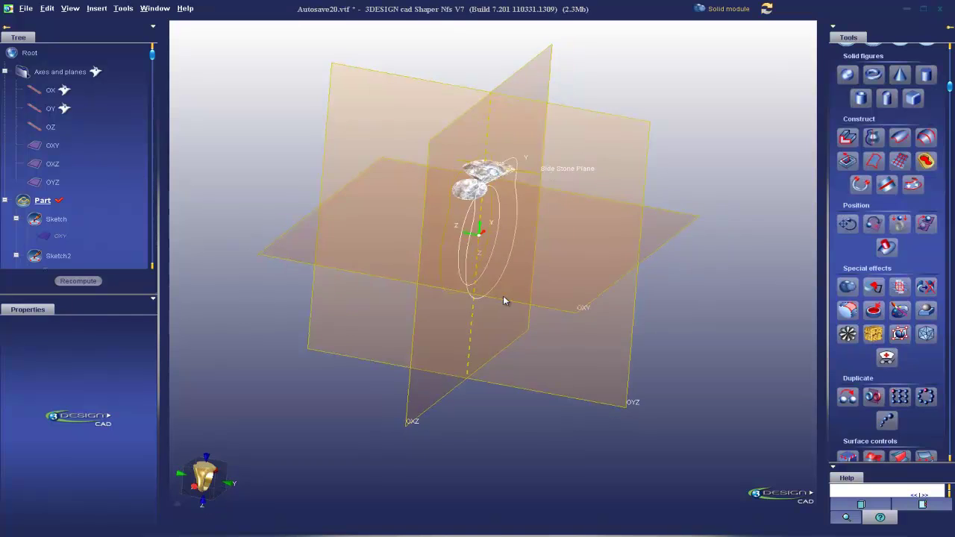
left_click(487, 302)
middle_click_drag(335, 343, 447, 335)
scroll(420, 333, "up", 5)
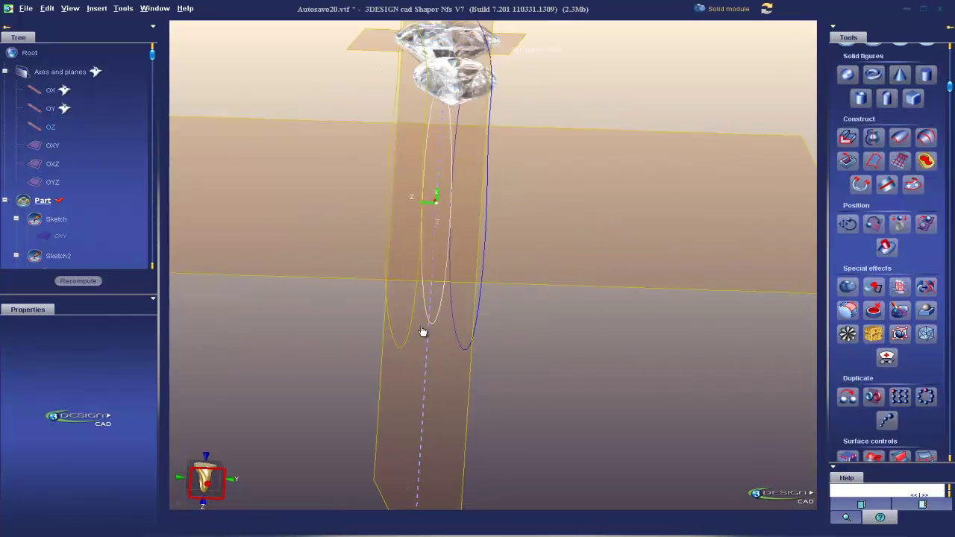
mouse_move(521, 350)
middle_mouse_down()
mouse_move(535, 302)
mouse_move(478, 318)
middle_mouse_up()
double_click(472, 340)
left_click(231, 479)
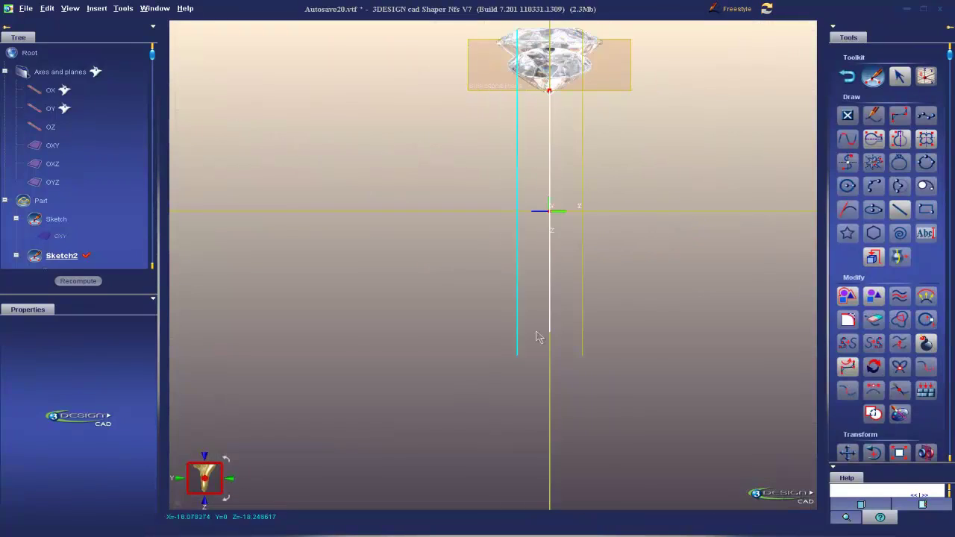
- Set the outer curve's fourth control point, just below the horizontal axis, to Z 1.5 mm
left_click(515, 157)
mouse_move(518, 237)
middle_mouse_down()
mouse_move(566, 296)
mouse_move(482, 333)
middle_mouse_up()
left_click(188, 484)
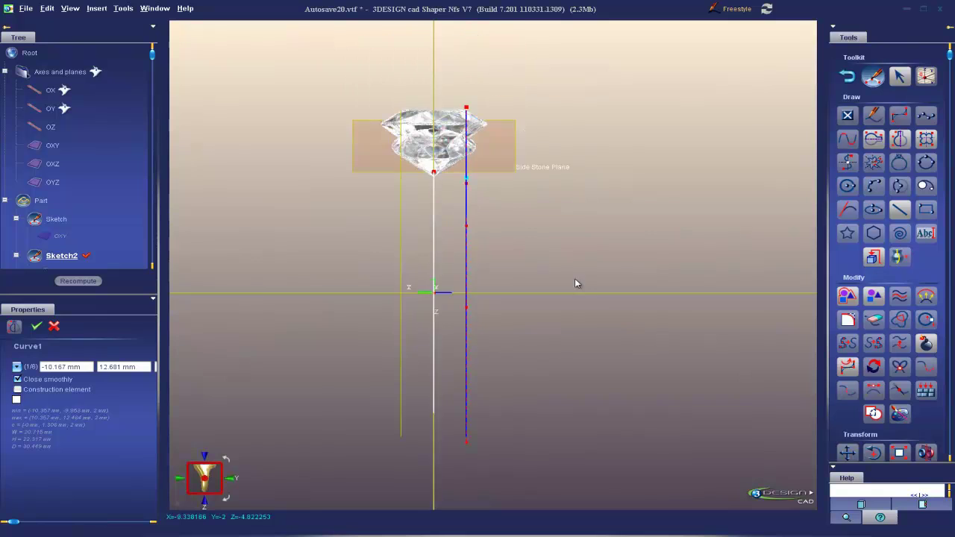
left_click(466, 325)
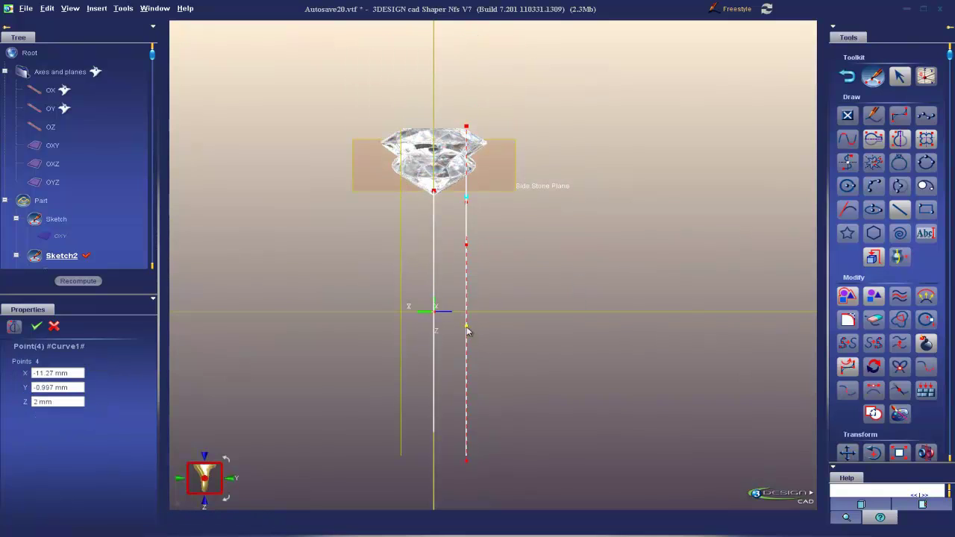
left_click(74, 402)
type("1.5")
key("Return")
- Set the outer curve's third control point to Z 1.5 mm and its second control point to Z 1 mm
left_click(466, 244)
left_click(65, 401)
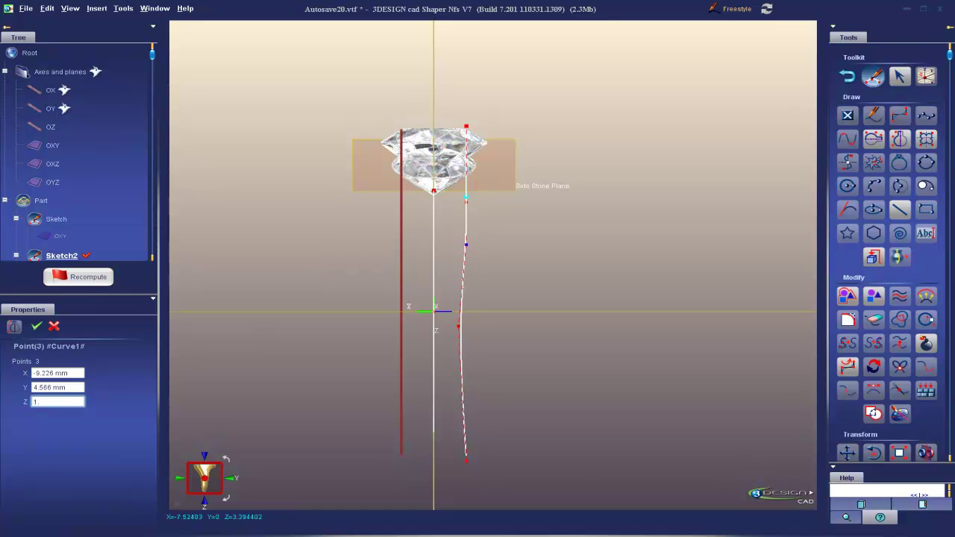
key("Return")
left_click(468, 201)
left_click(76, 399)
type("1")
key("Return")
- Set the outer curve's top control point to Z 1 mm and recompute the mirrored curve
middle_click_drag(550, 219, 475, 234)
left_click(427, 156)
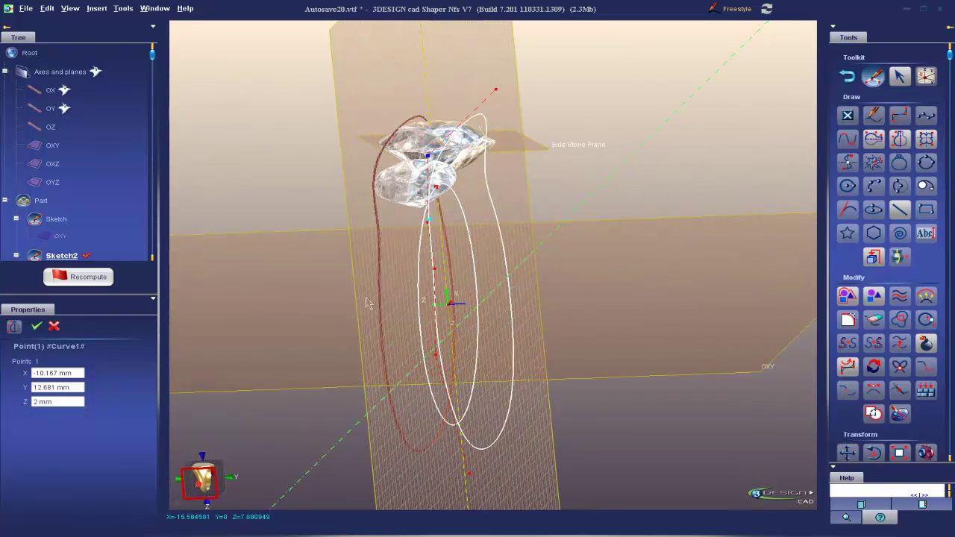
left_click(68, 403)
type("1")
key("Return")
left_click(203, 481)
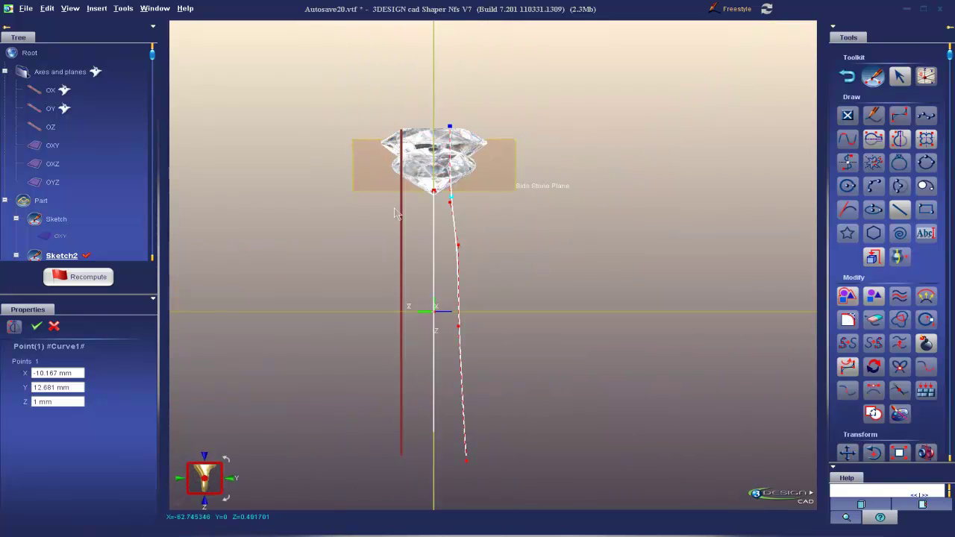
left_click(84, 279)
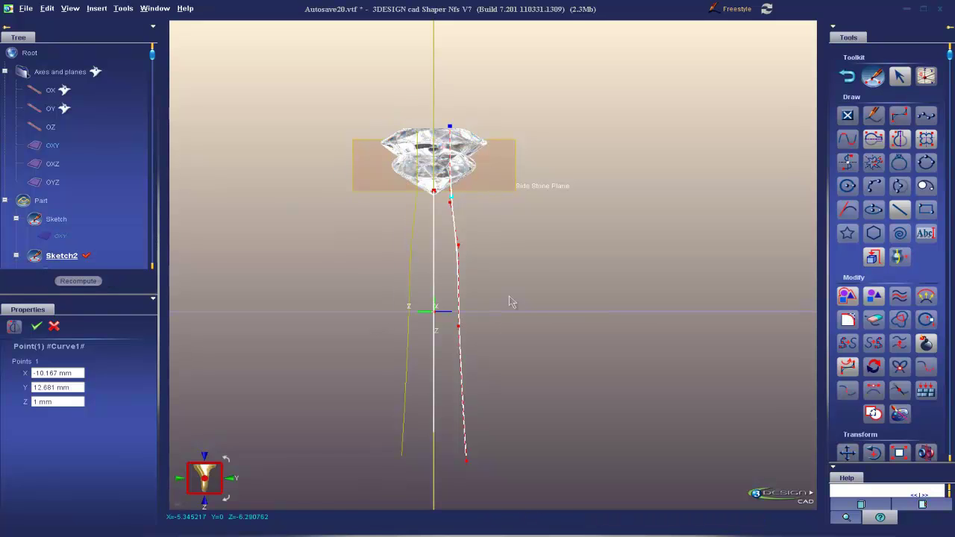
- Set the outer curve's third control point to Z 1.2 mm, recompute the mirrored curve and return to the front view
scroll(524, 278, "up", 2)
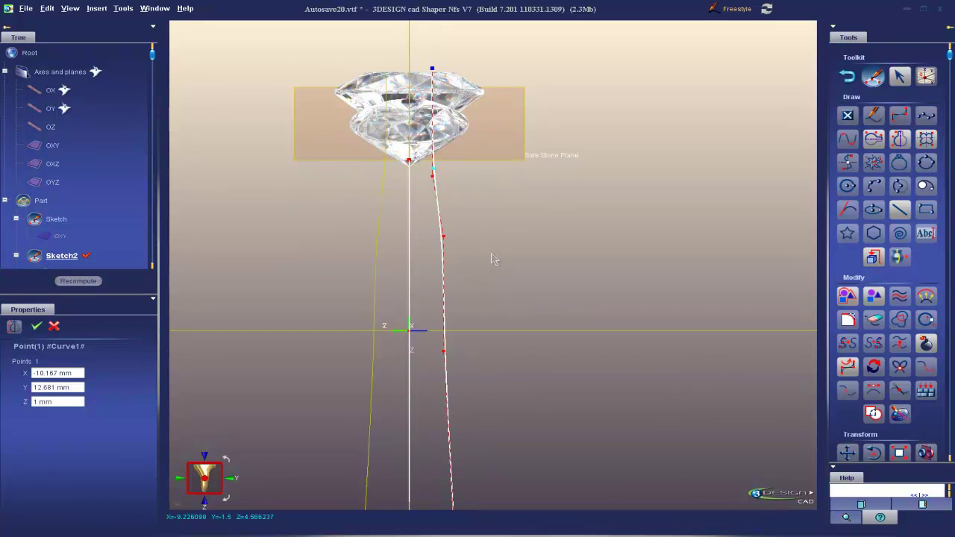
scroll(531, 283, "down", 3)
left_click(463, 249)
left_click(61, 402)
scroll(61, 402, "down", 1)
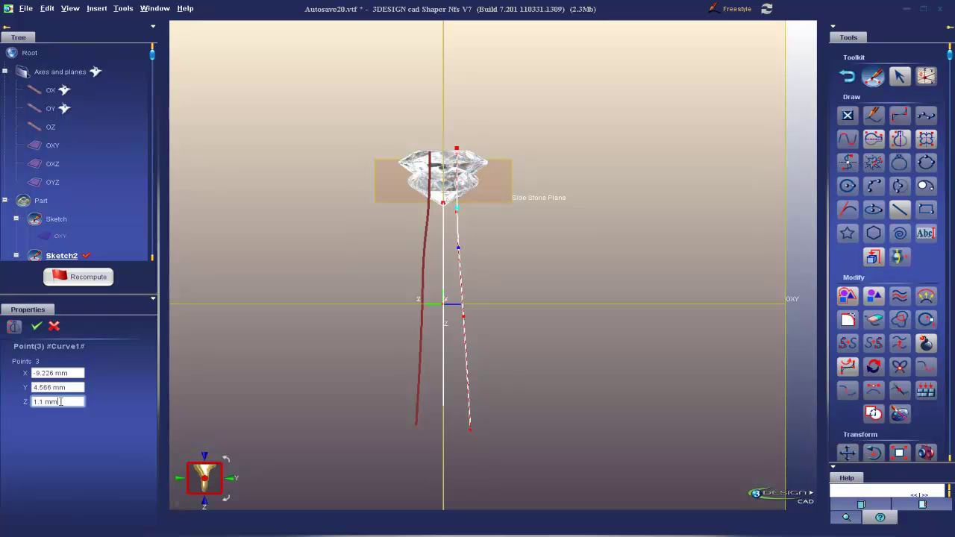
left_click(96, 280)
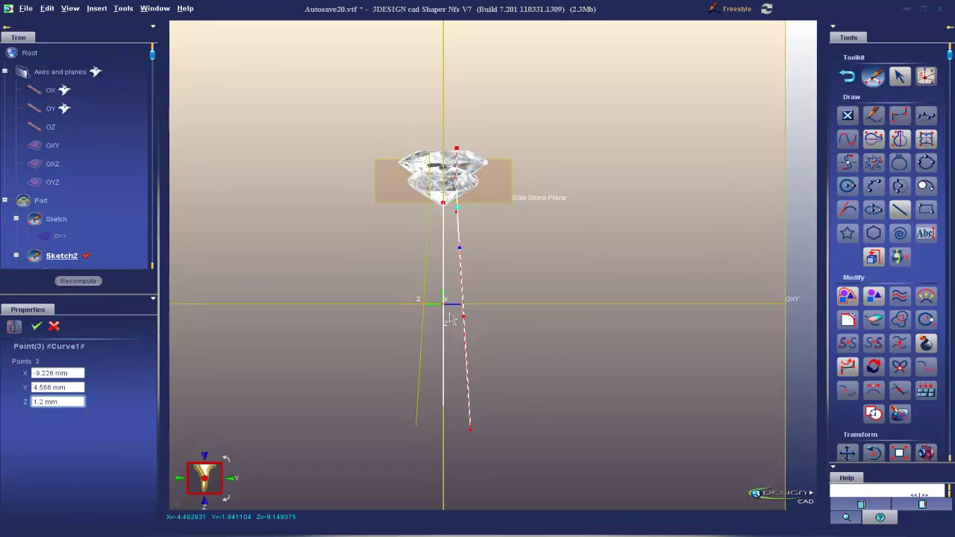
middle_click_drag(595, 214, 419, 270)
left_click(225, 477)
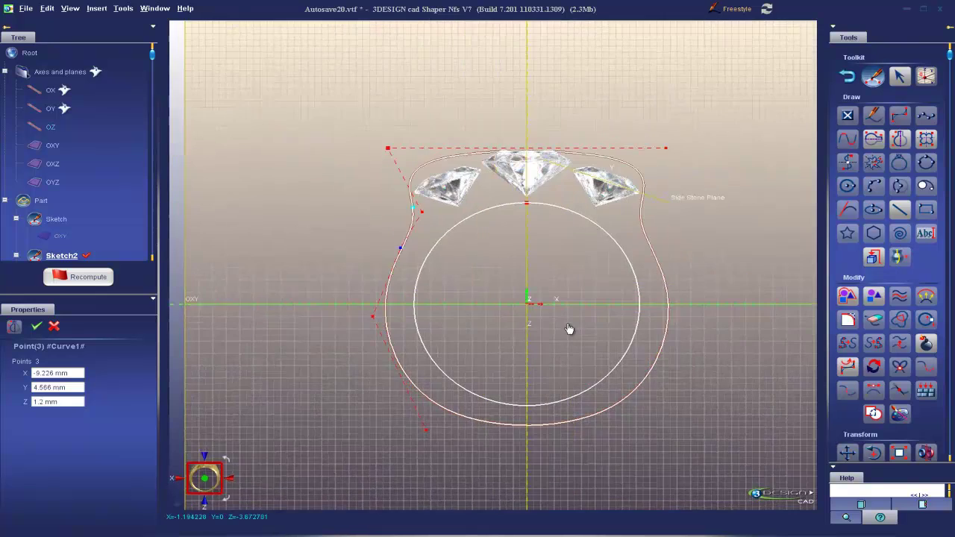
- Turn on grid snapping and sketch a closed rounded rectangle, 3 mm wide and 2 mm high, on the vertical axis above the origin
middle_click_drag(669, 357, 647, 275)
scroll(647, 275, "up", 3)
left_click(208, 337)
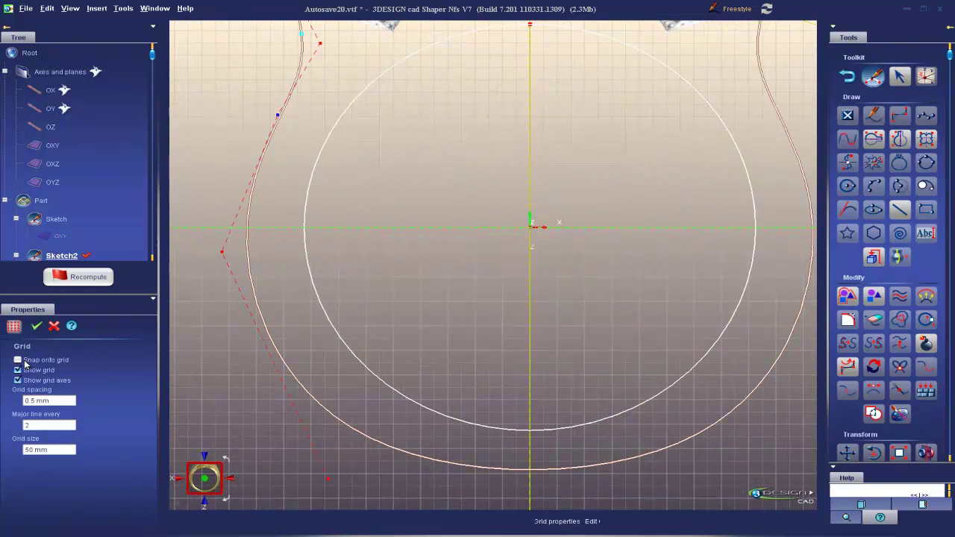
left_click(36, 327)
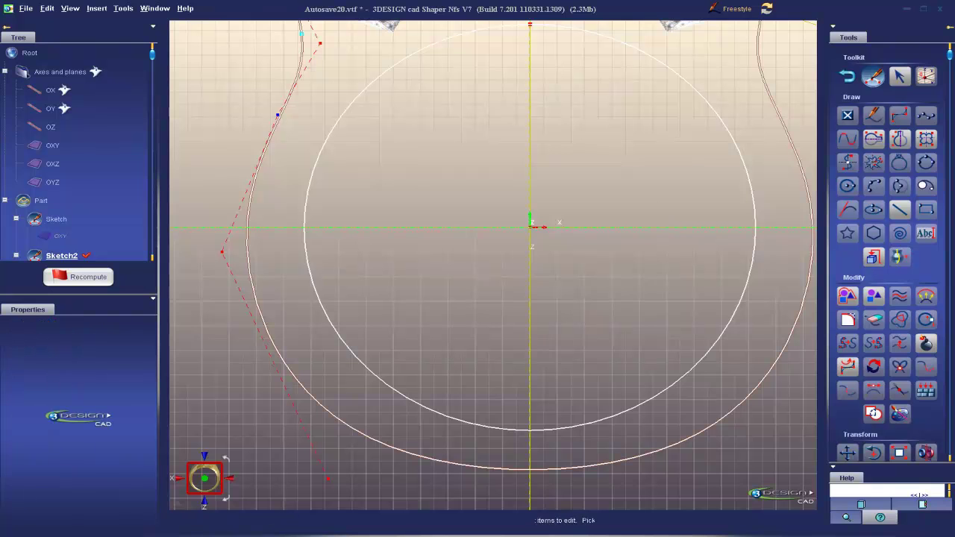
left_click(899, 139)
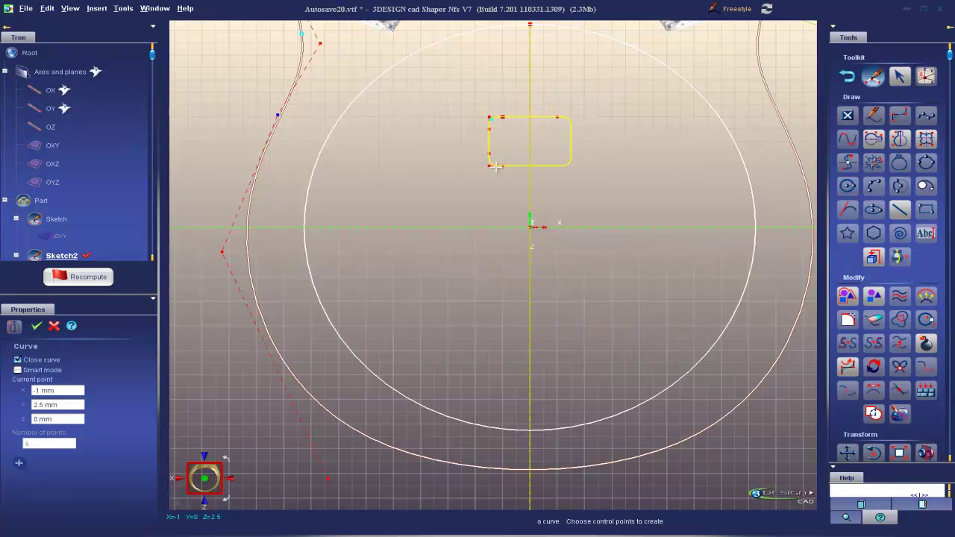
left_click(36, 326)
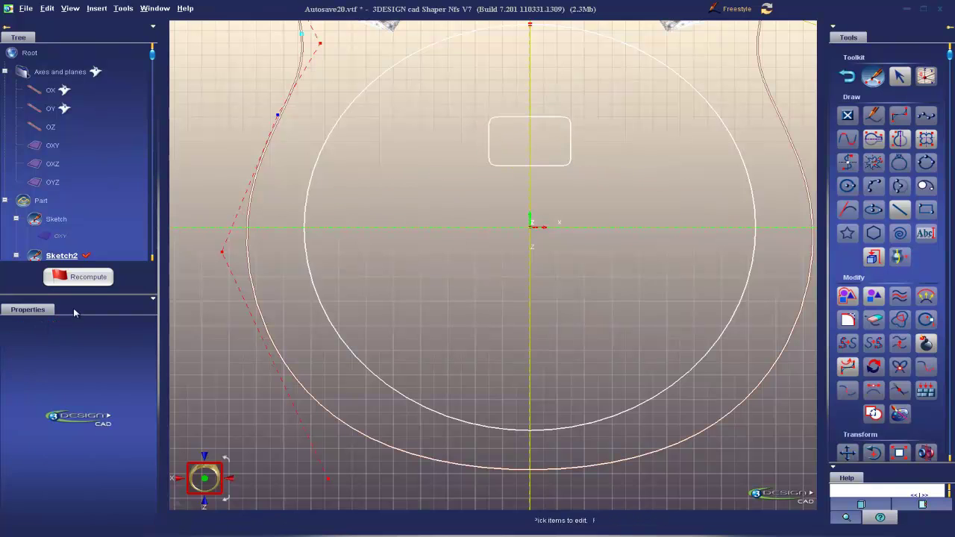
- Copy the rounded rectangle with a move of -5 mm in Y, keeping the original
left_click(520, 166)
scroll(880, 418, "down", 2)
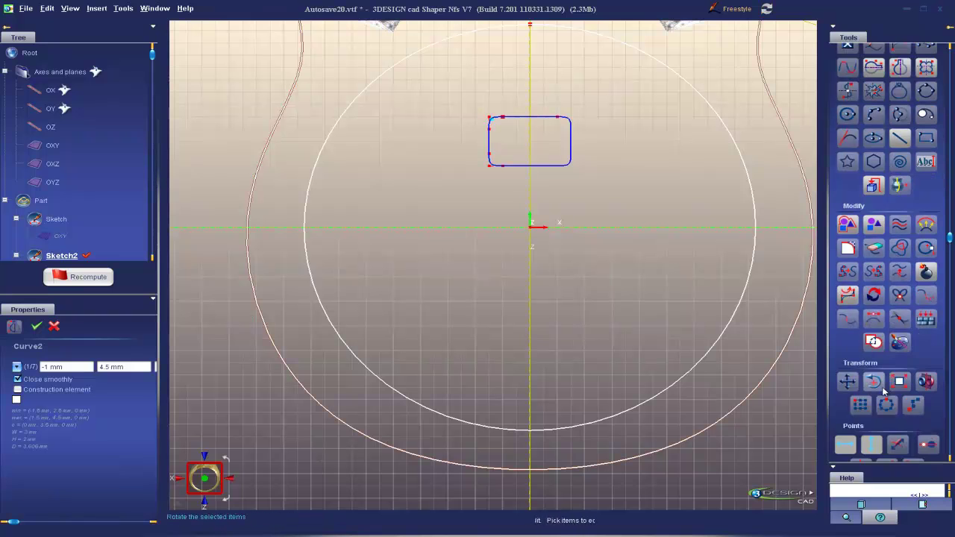
scroll(883, 391, "down", 2)
left_click(848, 330)
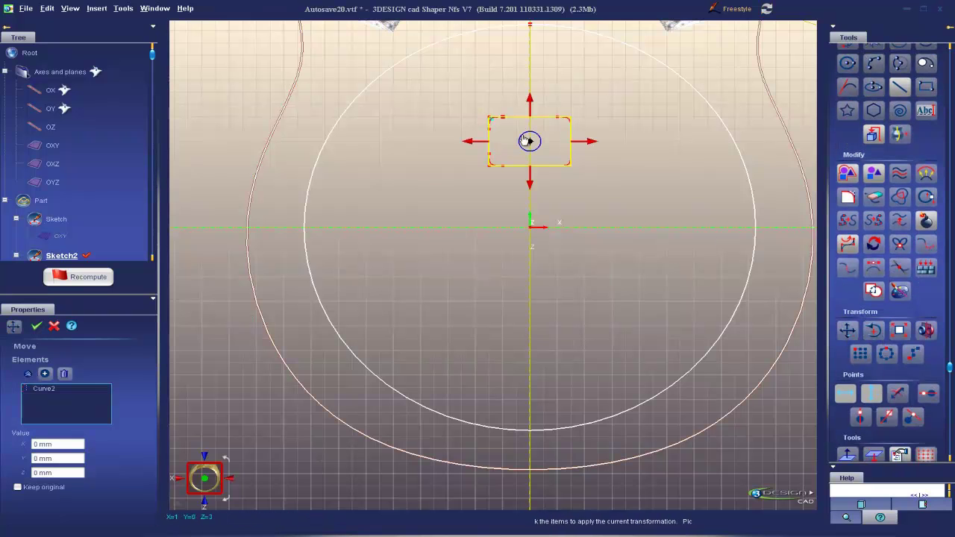
left_click_drag(530, 184, 529, 266)
left_click(78, 459)
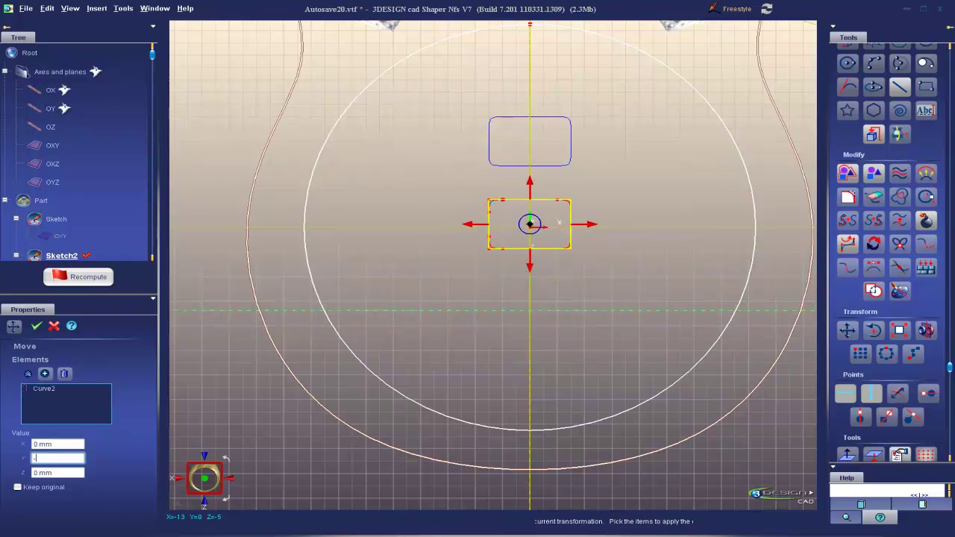
type("-5")
key("Return")
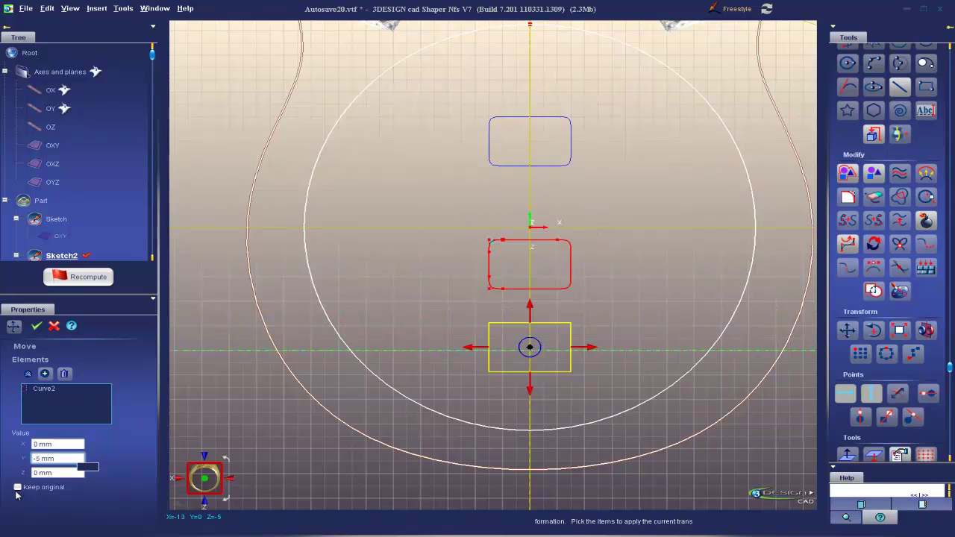
left_click(17, 487)
left_click(35, 326)
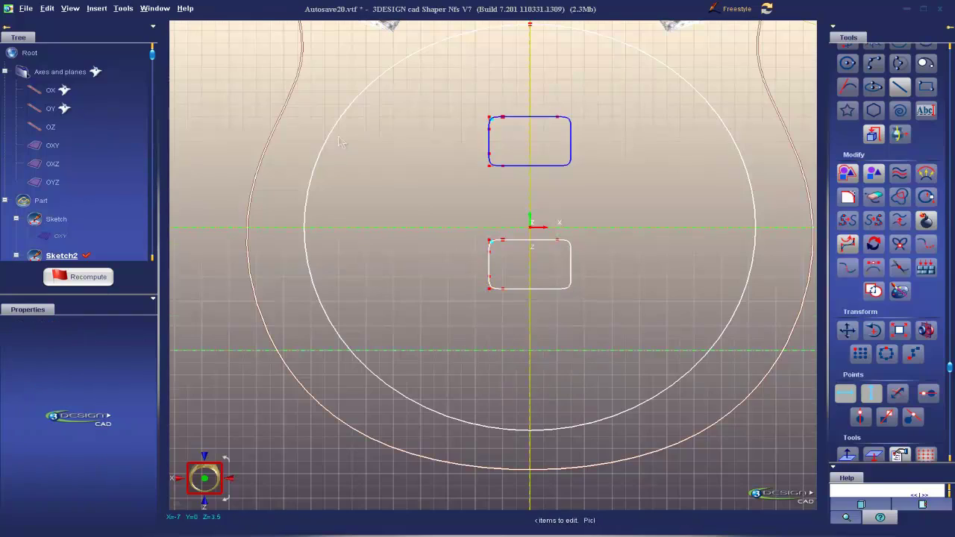
- Leave the sketch with the part recomputed, and hide the axes and planes
scroll(339, 142, "down", 3)
middle_click_drag(339, 141, 440, 252)
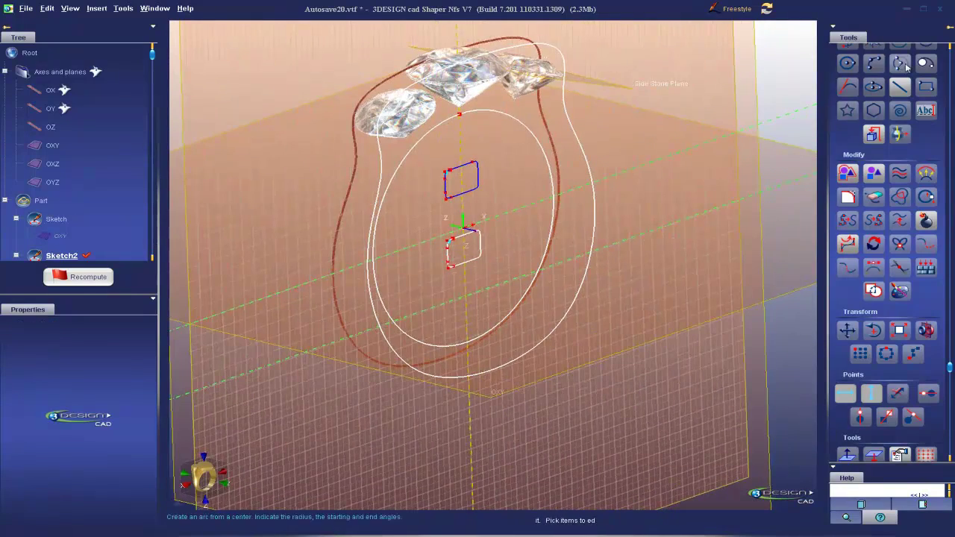
scroll(923, 117, "up", 3)
left_click(846, 77)
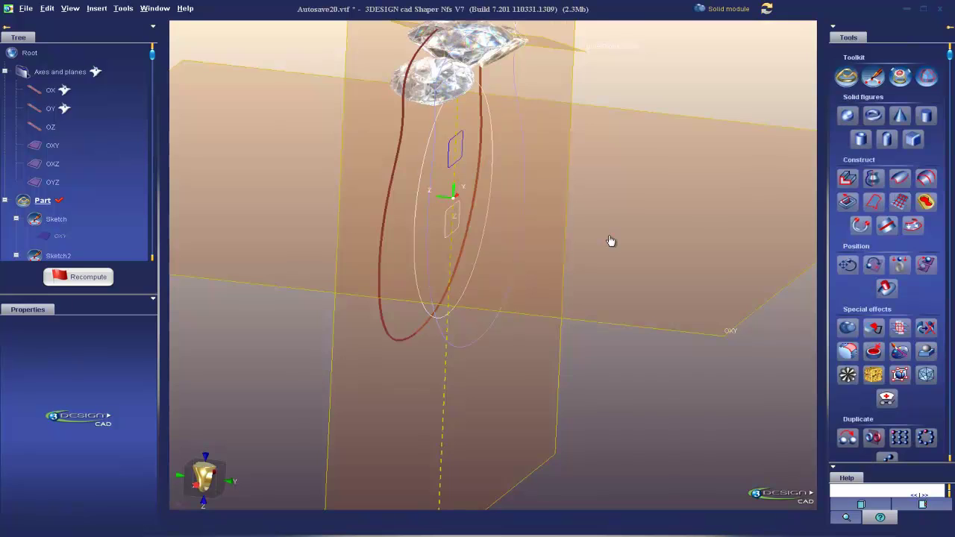
middle_click_drag(695, 246, 233, 264)
left_click(102, 282)
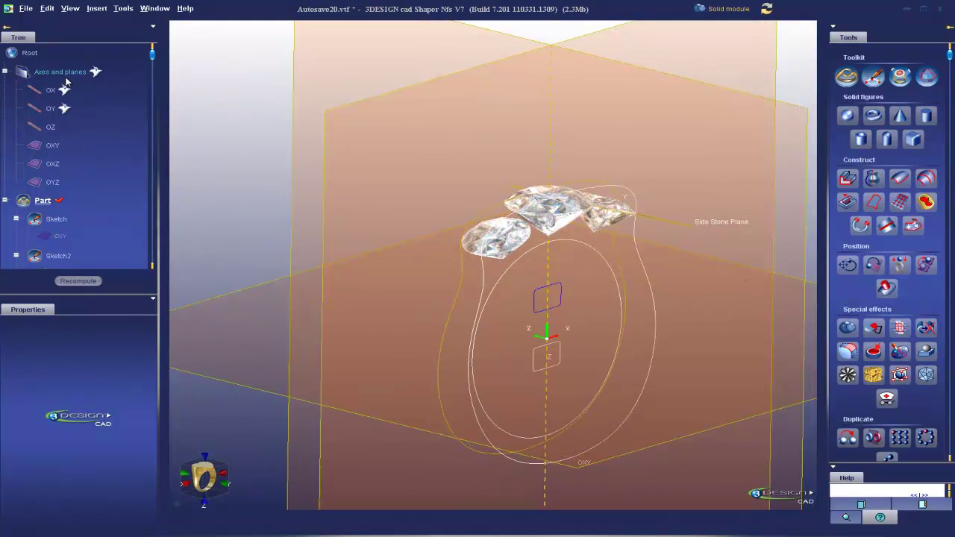
right_click(70, 77)
left_click(89, 107)
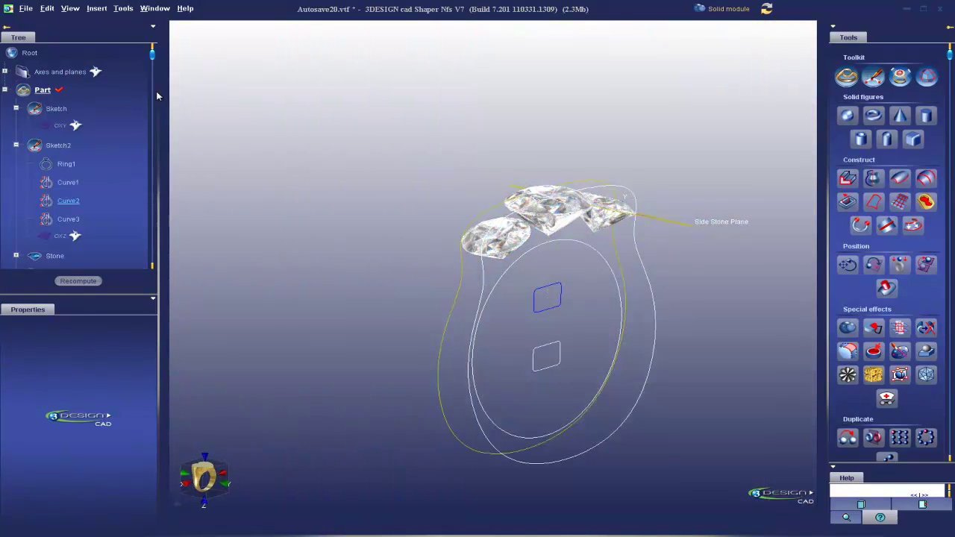
- Set up an 18K yellow gold sweep of the upper rectangle along the mirrored outer curve, outer curve and finger circle
middle_click_drag(603, 340, 527, 269)
scroll(528, 269, "up", 3)
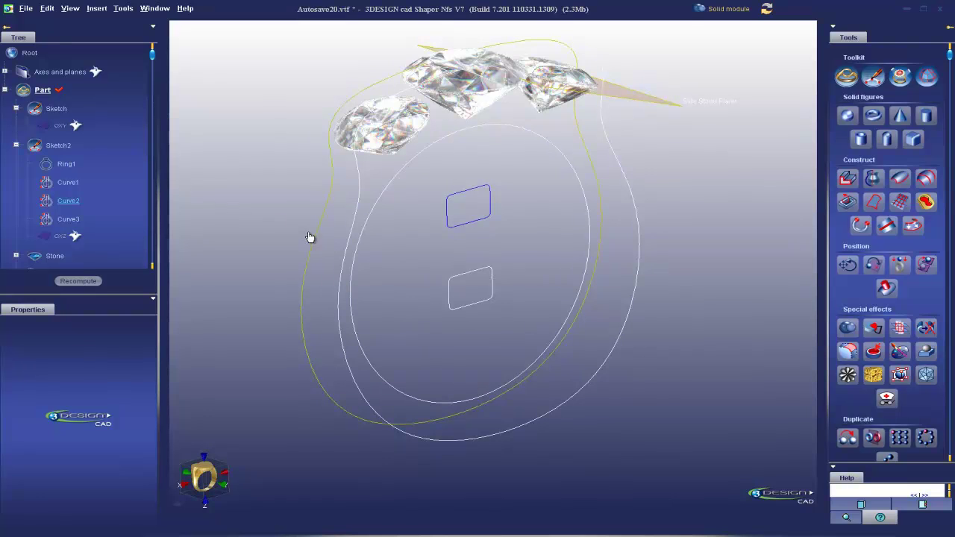
middle_click_drag(284, 283, 457, 274)
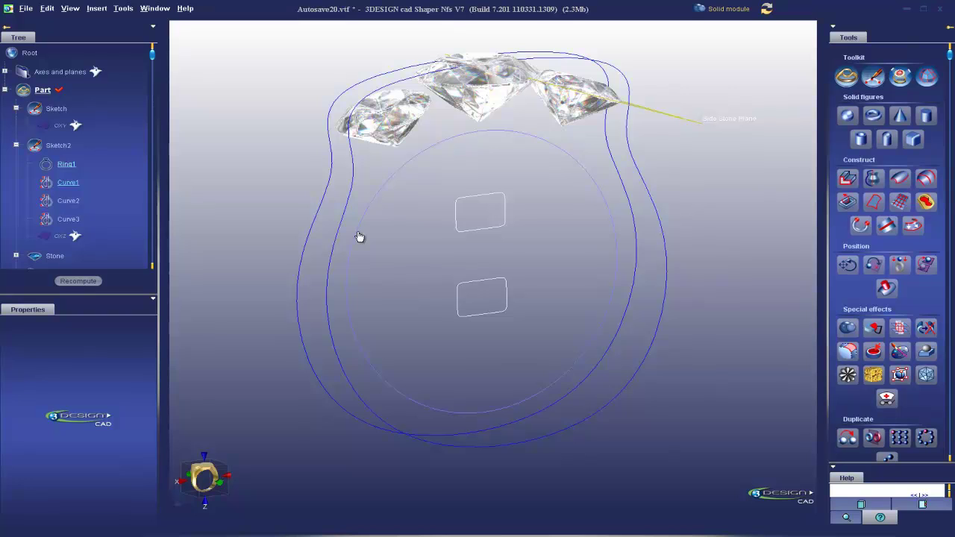
left_click(900, 179)
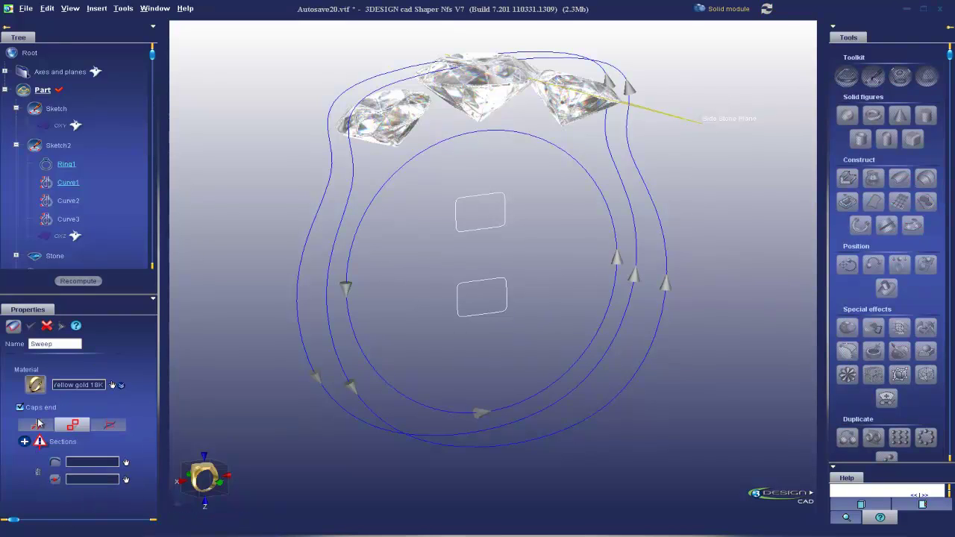
left_click(458, 225)
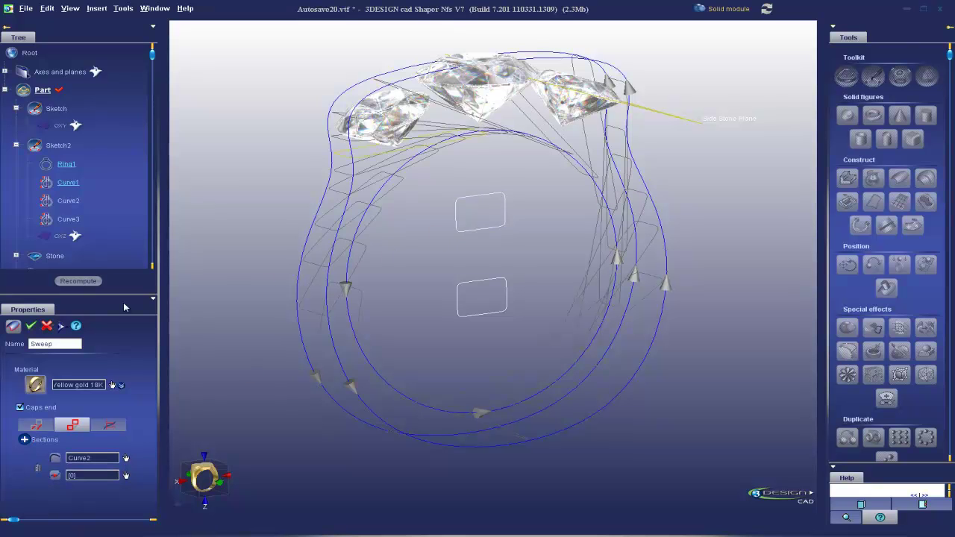
- Review the preview sections around the ring and enable path auto-orientation for the sweep
left_click(221, 487)
middle_click_drag(590, 465, 563, 433)
scroll(563, 433, "up", 2)
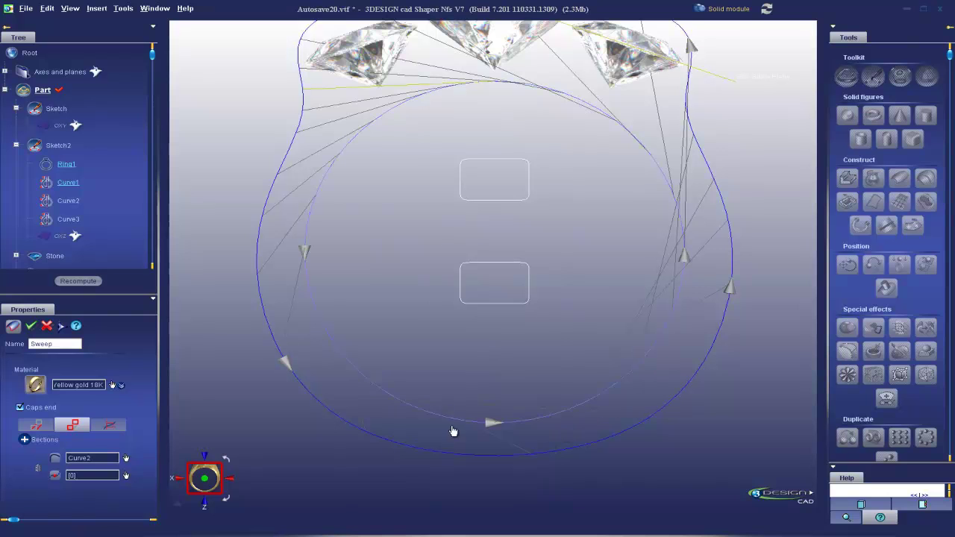
left_click(32, 430)
scroll(115, 406, "down", 1)
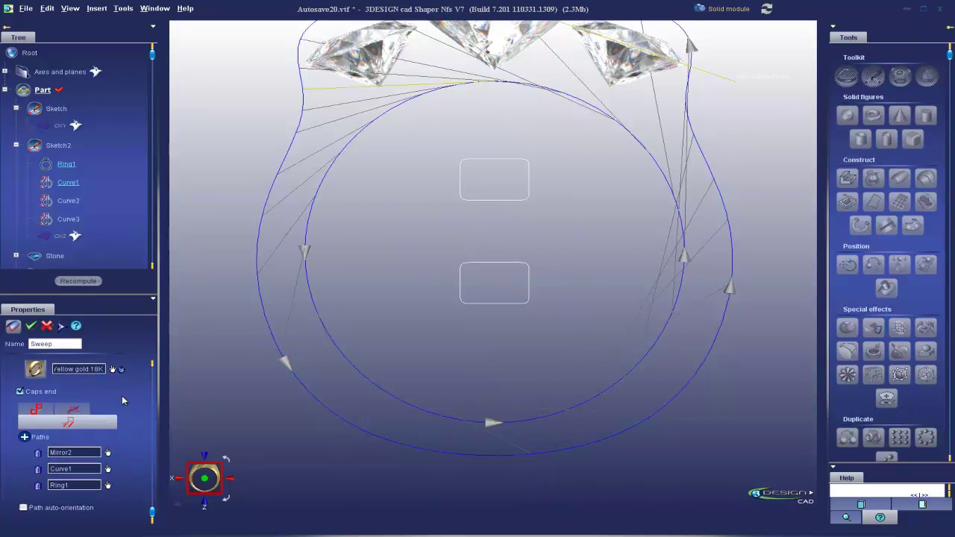
middle_click_drag(396, 117, 307, 297)
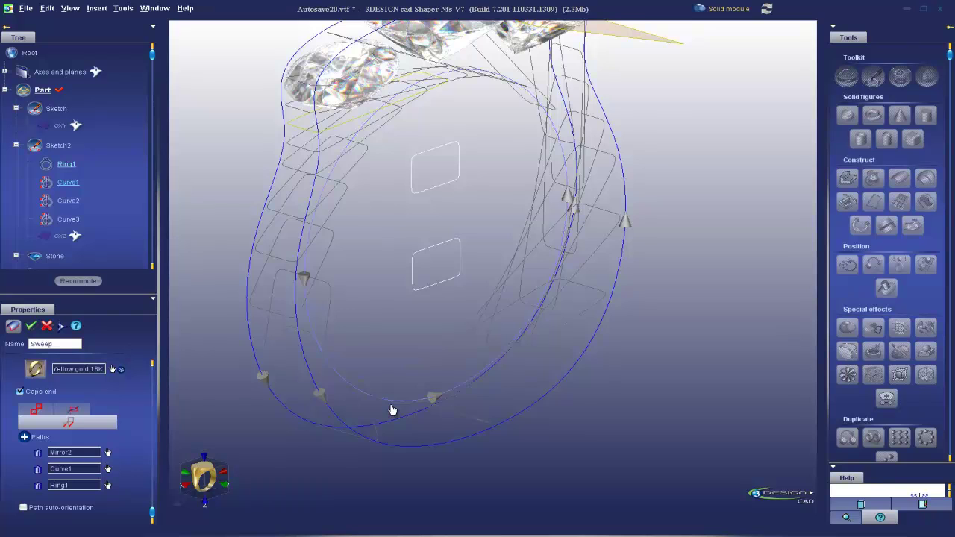
middle_click_drag(392, 409, 418, 293)
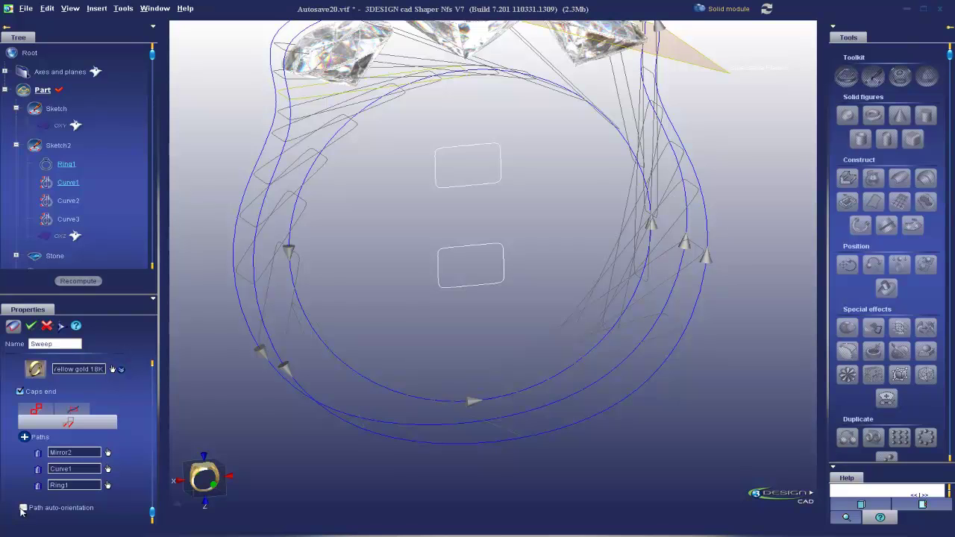
left_click(23, 508)
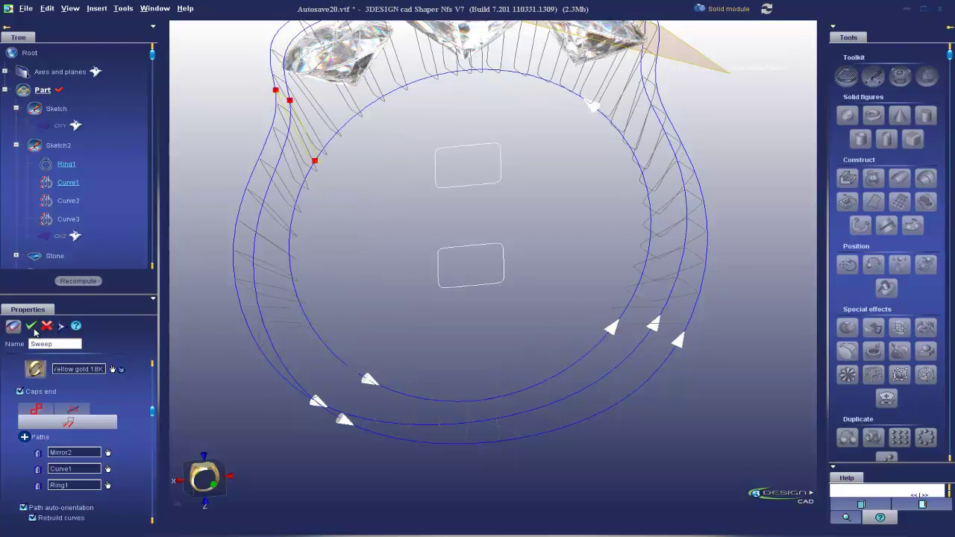
- Create the sweep and inspect the resulting shank from the side and at an angle
left_click(205, 477)
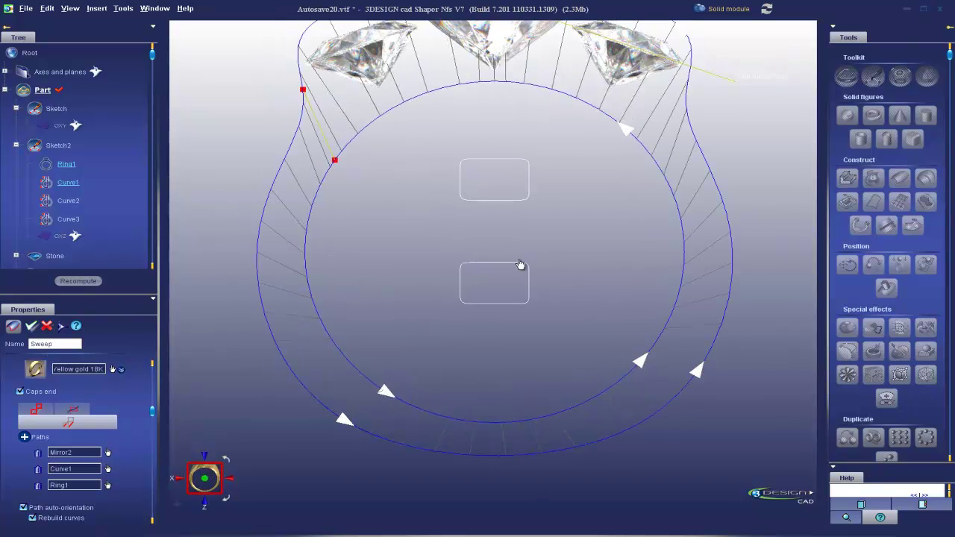
middle_click_drag(281, 251, 548, 331)
left_click(219, 484)
scroll(528, 449, "down", 5)
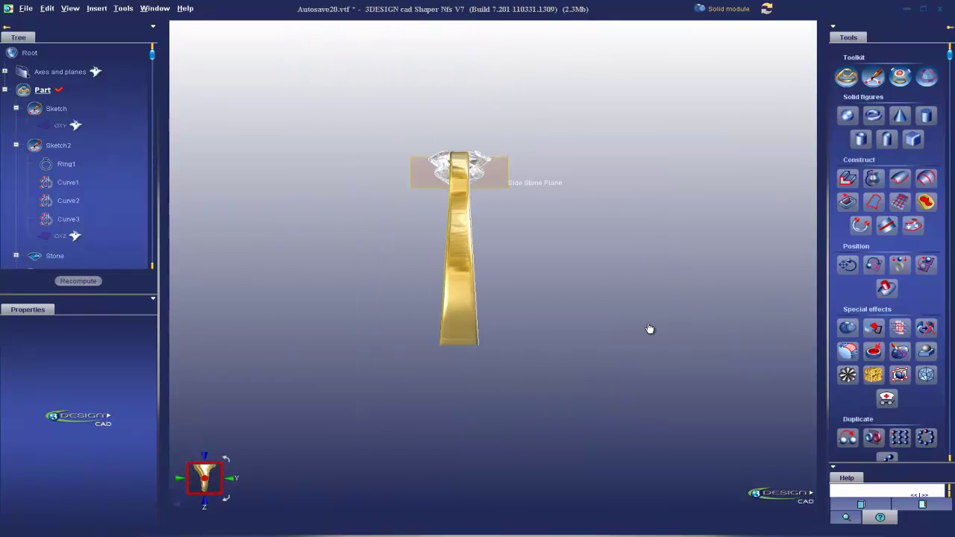
scroll(649, 328, "up", 3)
right_click_drag(642, 290, 340, 257)
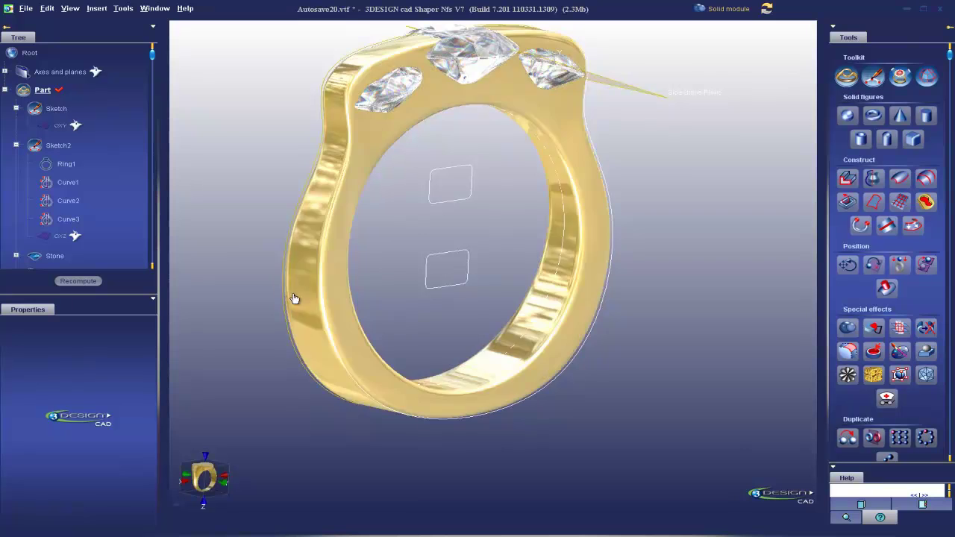
- Delete the swept shank
left_click(299, 301)
right_click(299, 301)
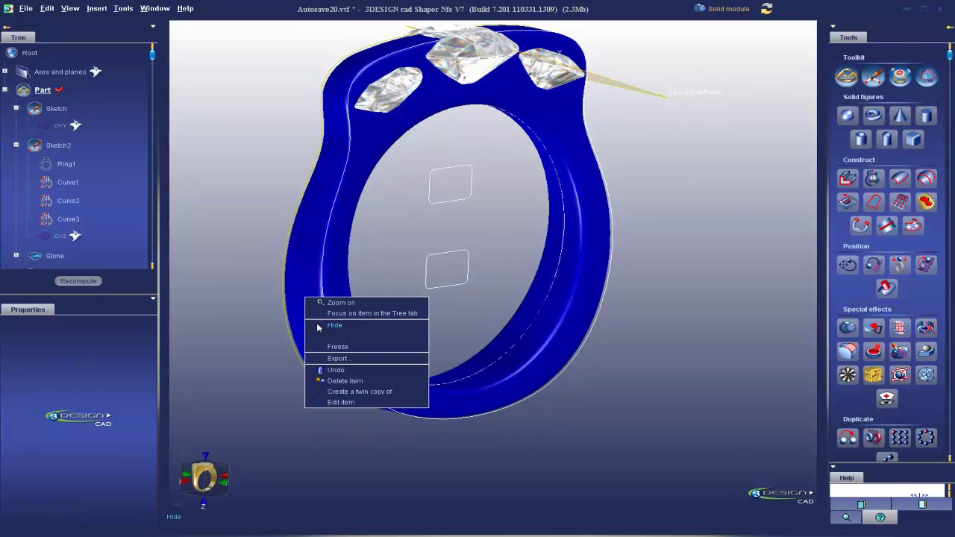
left_click(336, 384)
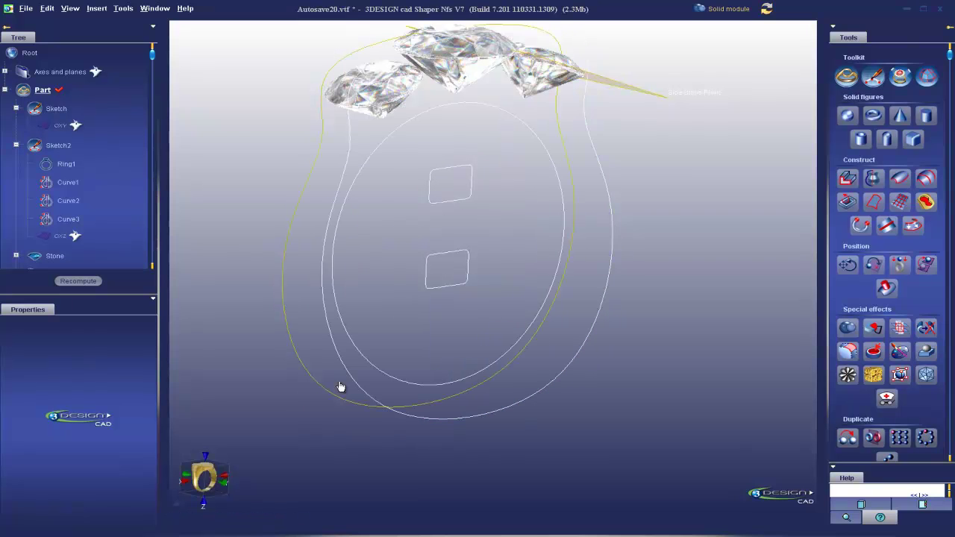
- Sweep the upper rectangle with path auto-orientation, ordering the paths as mirrored outer curve, finger circle, outer curve
left_click(289, 309)
left_click(336, 206, "ctrl")
left_click(332, 238, "ctrl")
left_click(899, 178)
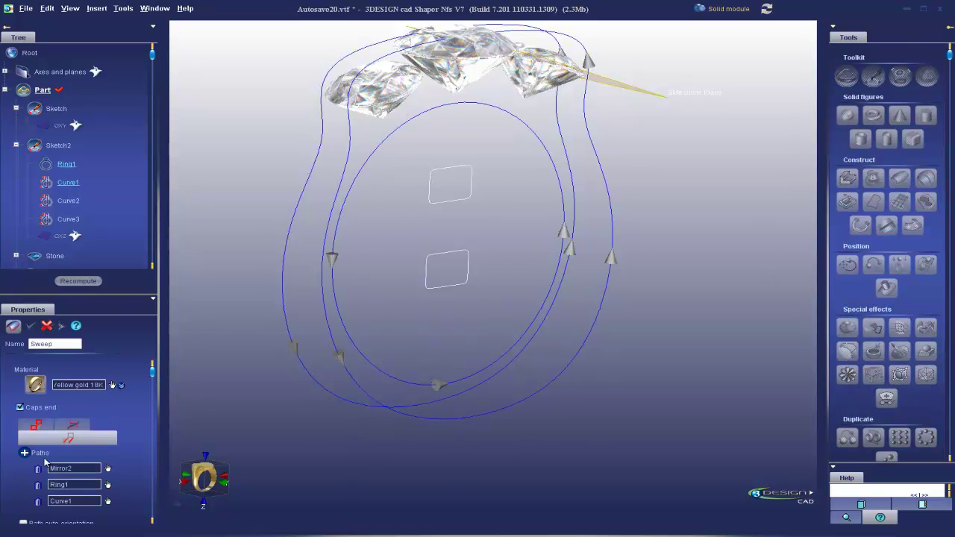
left_click(35, 426)
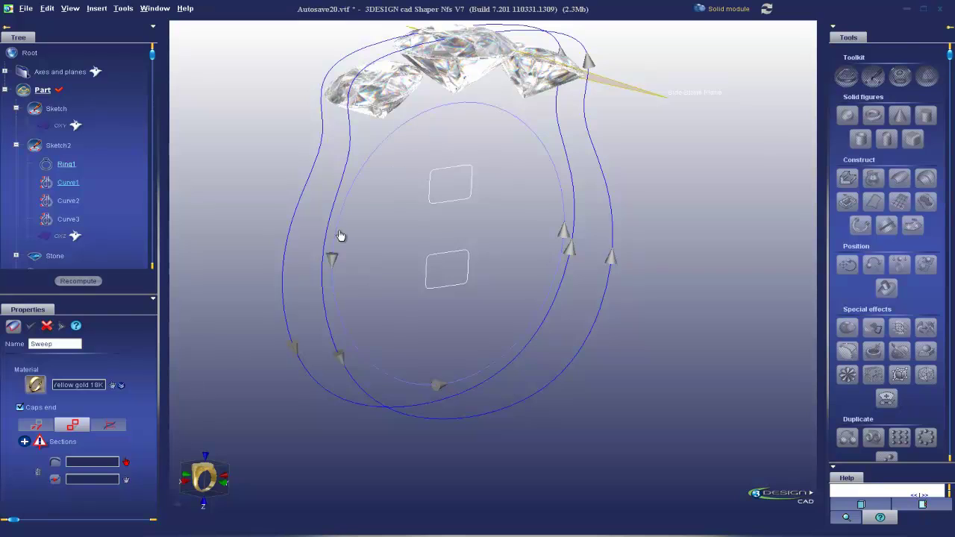
left_click(441, 205)
left_click(43, 425)
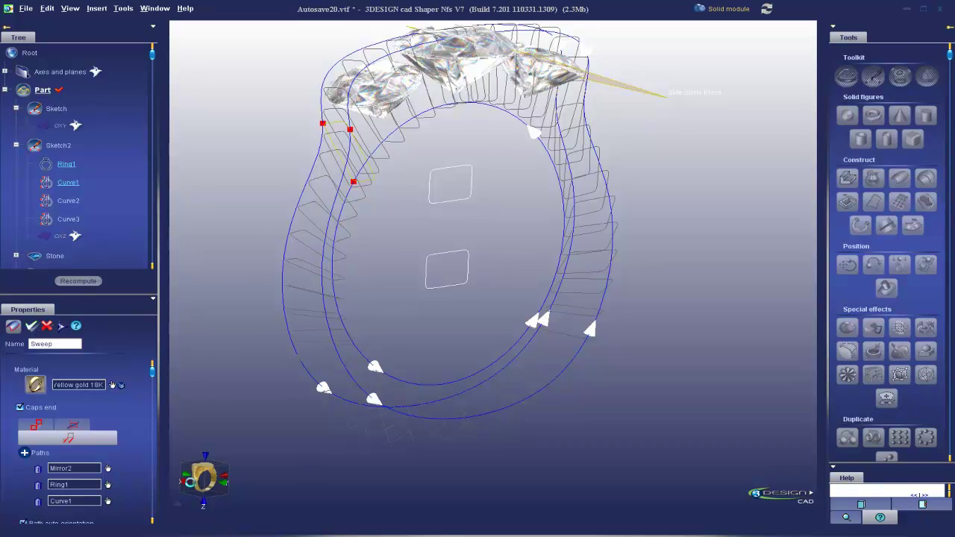
left_click(32, 325)
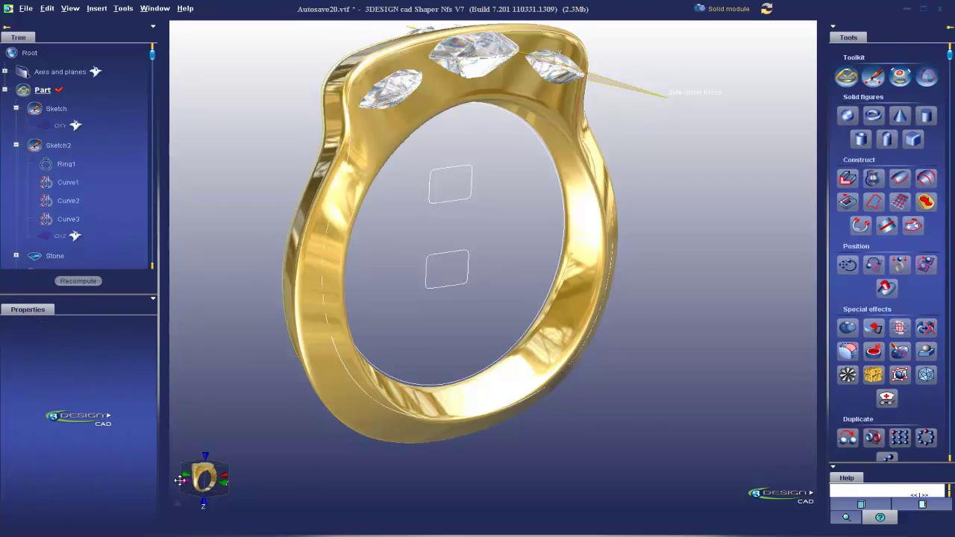
- Inspect the swept shank from the side and hide it to expose the path curves
left_click(183, 481)
scroll(499, 349, "up", 4)
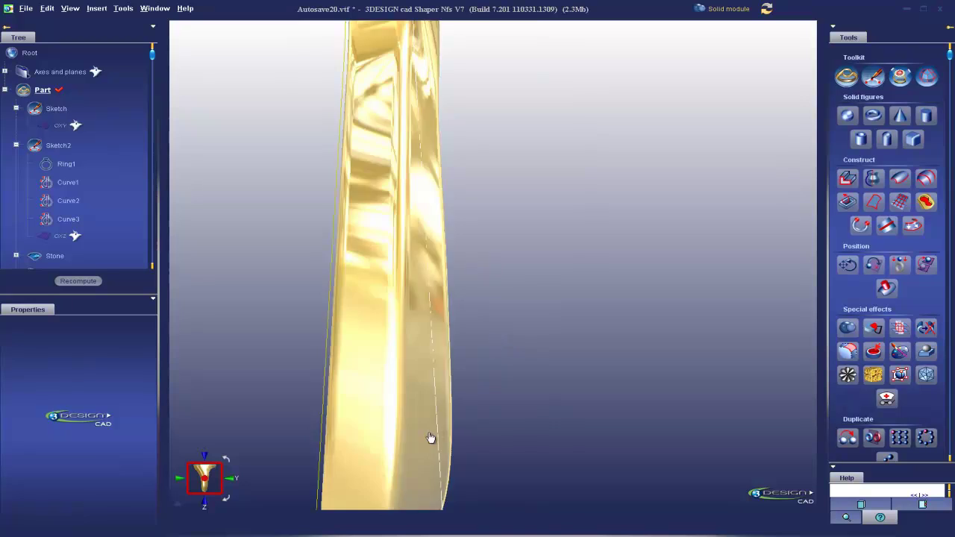
middle_click_drag(431, 437, 471, 318)
left_click(293, 324)
right_click(302, 316)
left_click(328, 355)
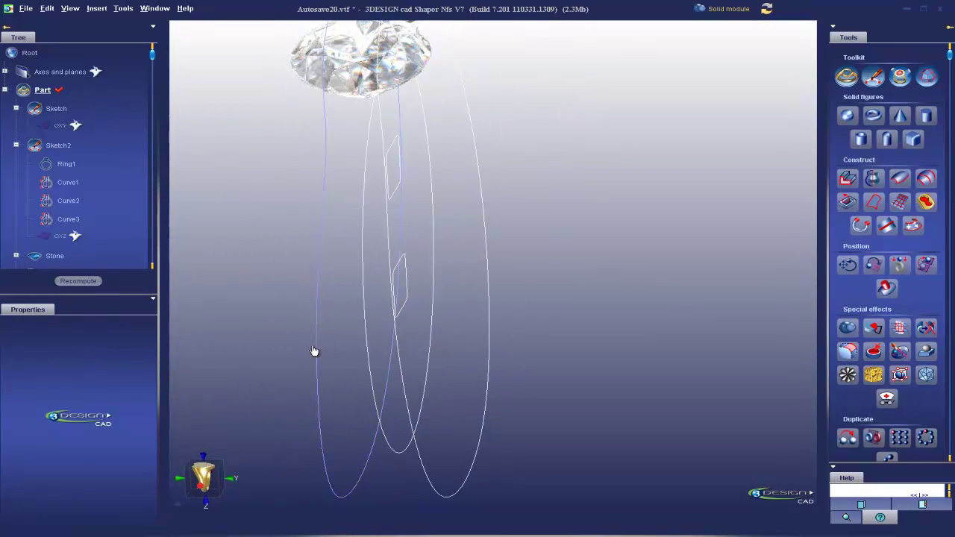
- Show the hidden swept shank again and delete it
right_click_drag(312, 345, 565, 309)
left_click(570, 312)
right_click_drag(653, 130, 485, 324)
scroll(71, 203, "down", 5)
right_click(47, 258)
left_click(79, 297)
right_click(329, 376)
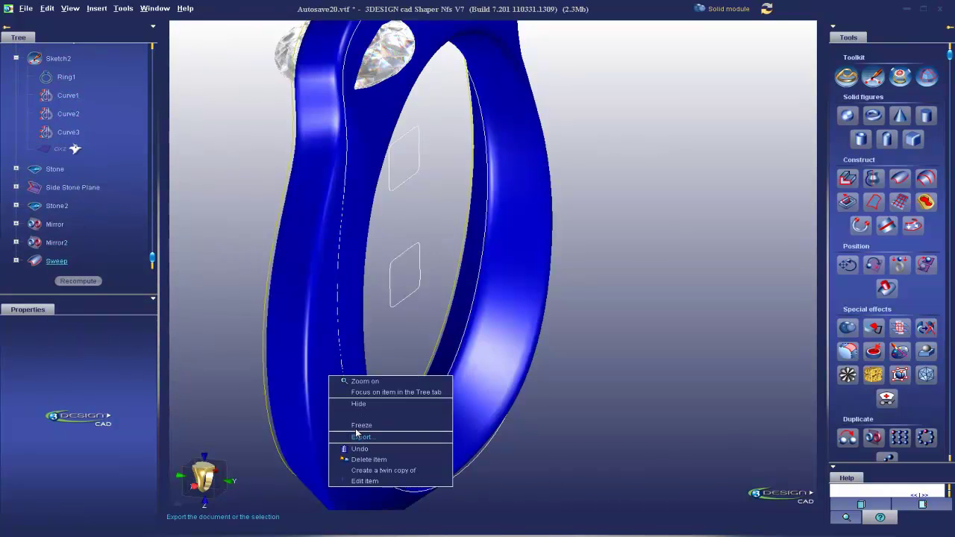
left_click(365, 460)
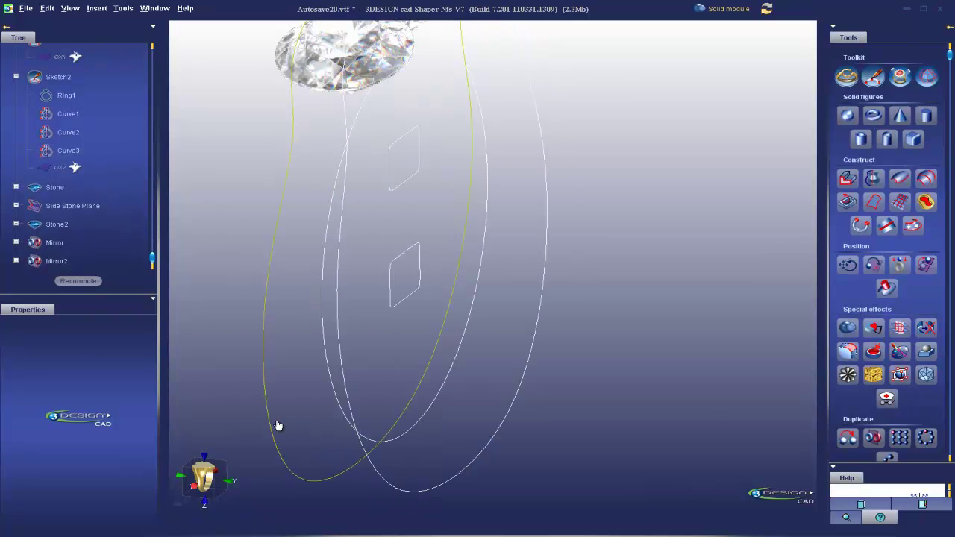
- Sweep the upper rectangle along the mirrored outer curve, outer curve and finger circle with path auto-orientation
left_click(276, 425)
left_click(417, 491, "ctrl")
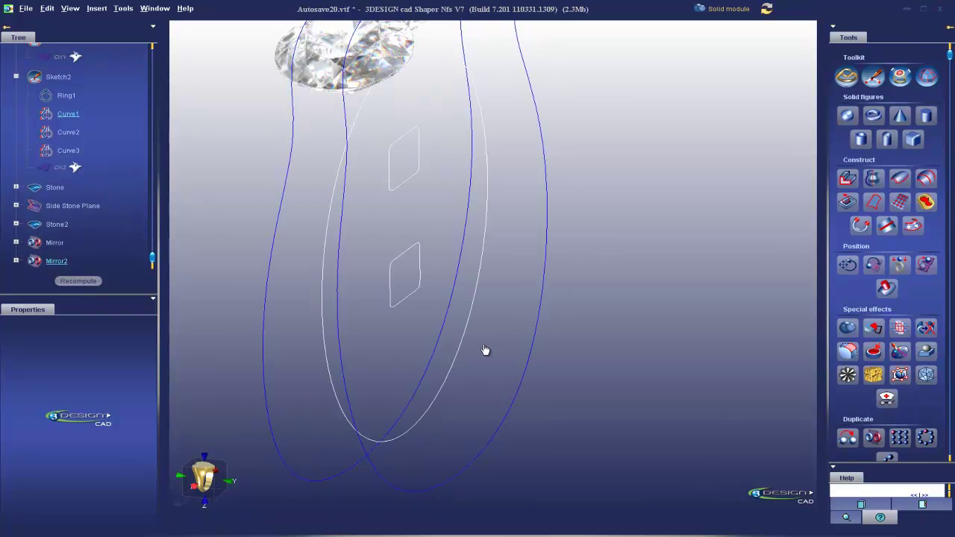
left_click(449, 385, "ctrl")
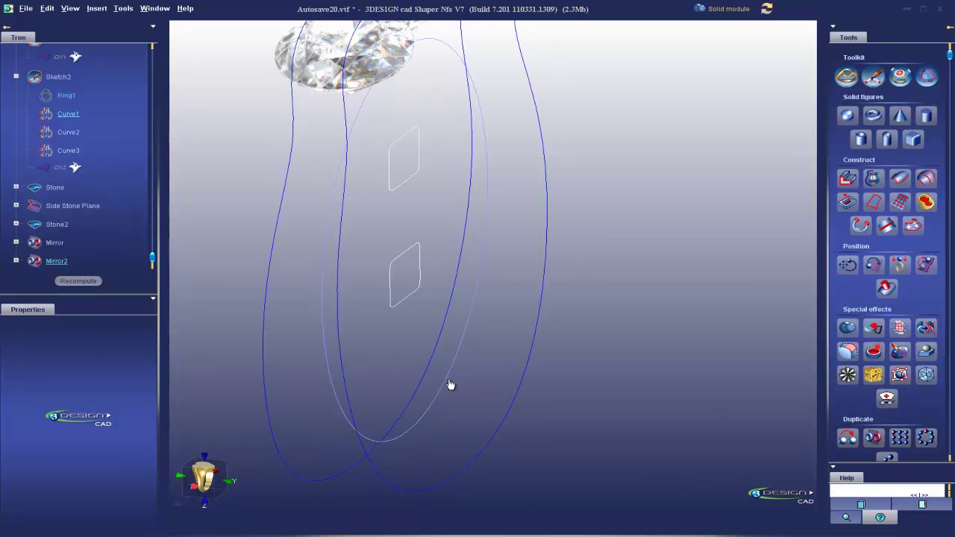
left_click(898, 182)
left_click(34, 428)
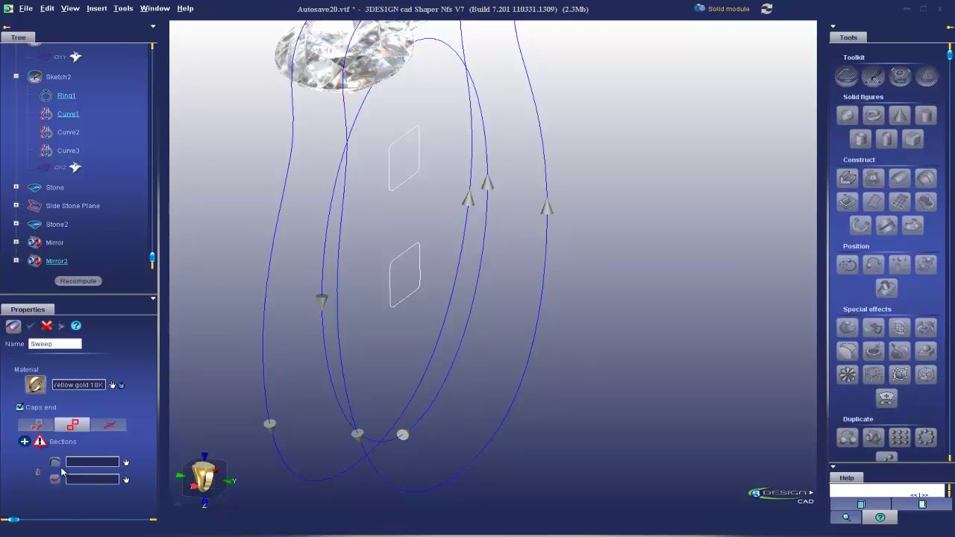
left_click(398, 183)
left_click(36, 423)
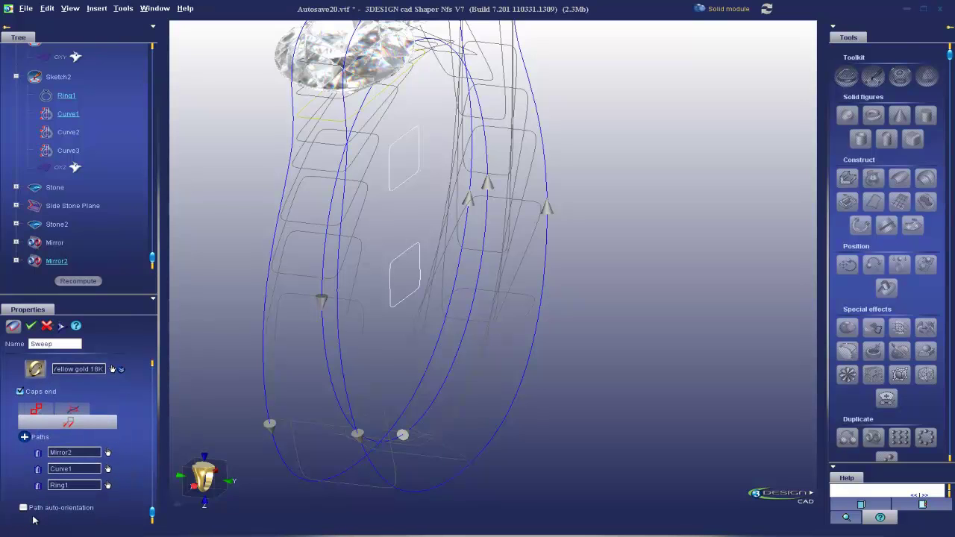
left_click(23, 507)
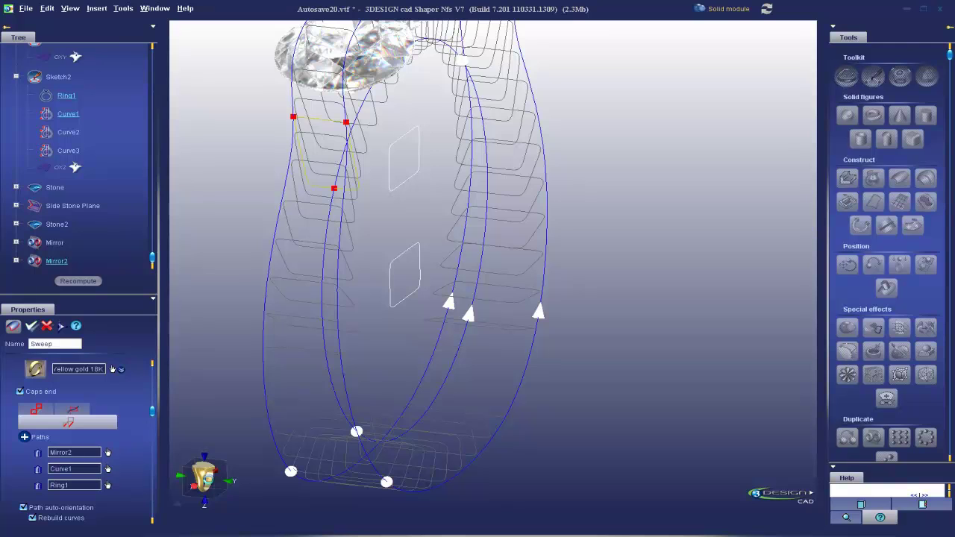
- Inspect the swept shank from the front, side and angled views
left_click(232, 478)
scroll(456, 272, "down", 5)
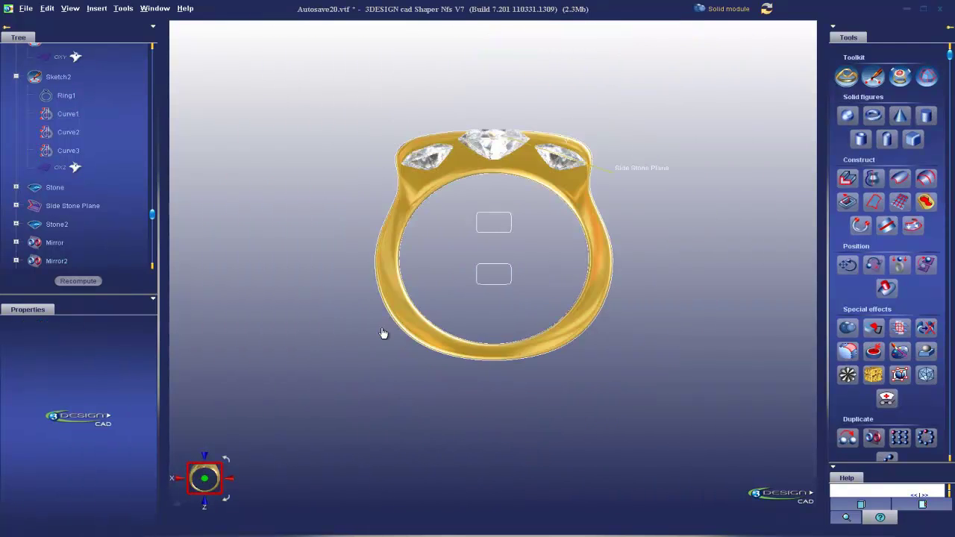
middle_click_drag(456, 273, 707, 276)
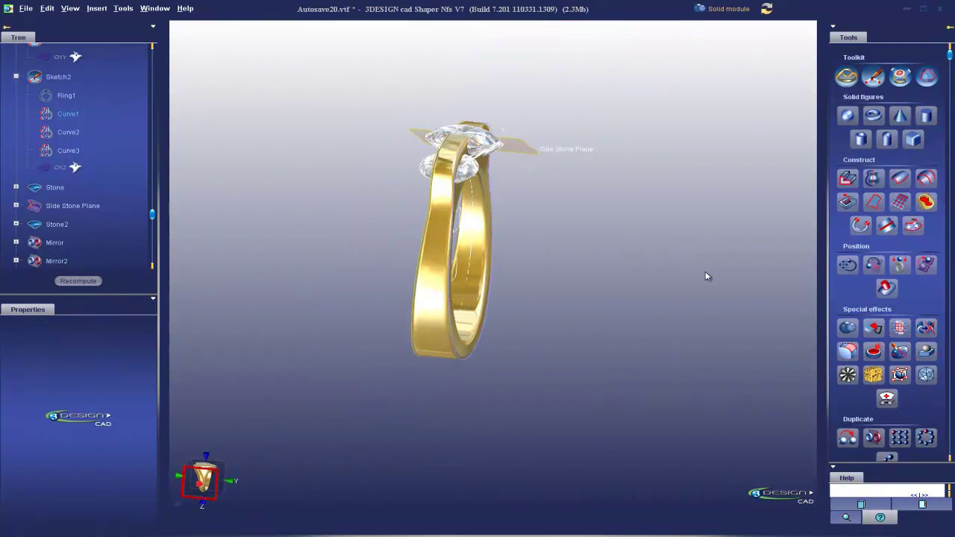
left_click(205, 481)
scroll(428, 136, "down", 5)
middle_click_drag(540, 226, 517, 117)
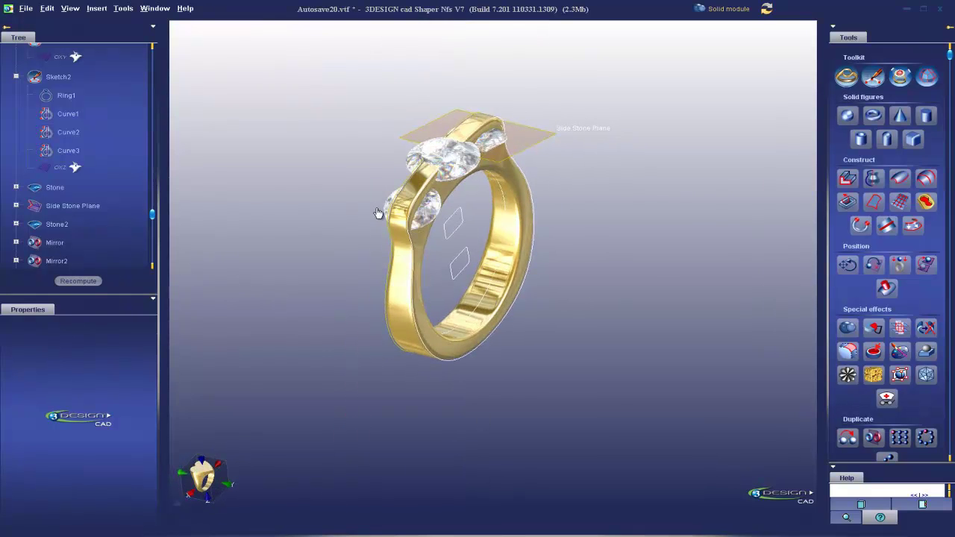
left_click_drag(543, 183, 213, 526)
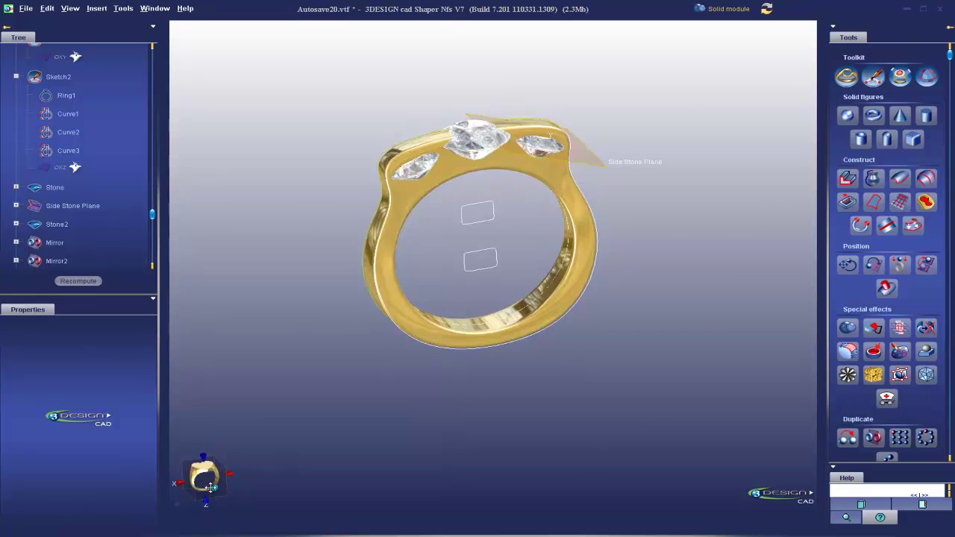
left_click(210, 487)
- Set the finger circle's USA ring size to 3 and update the shank
scroll(381, 135, "up", 4)
scroll(407, 196, "down", 1)
middle_click_drag(398, 203, 359, 279)
scroll(359, 282, "up", 1)
scroll(371, 253, "up", 1)
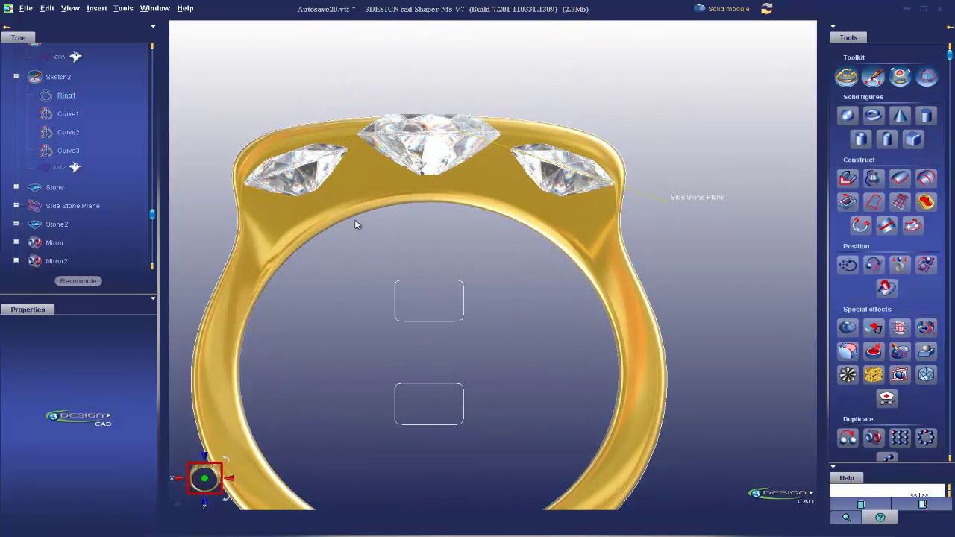
double_click(355, 220)
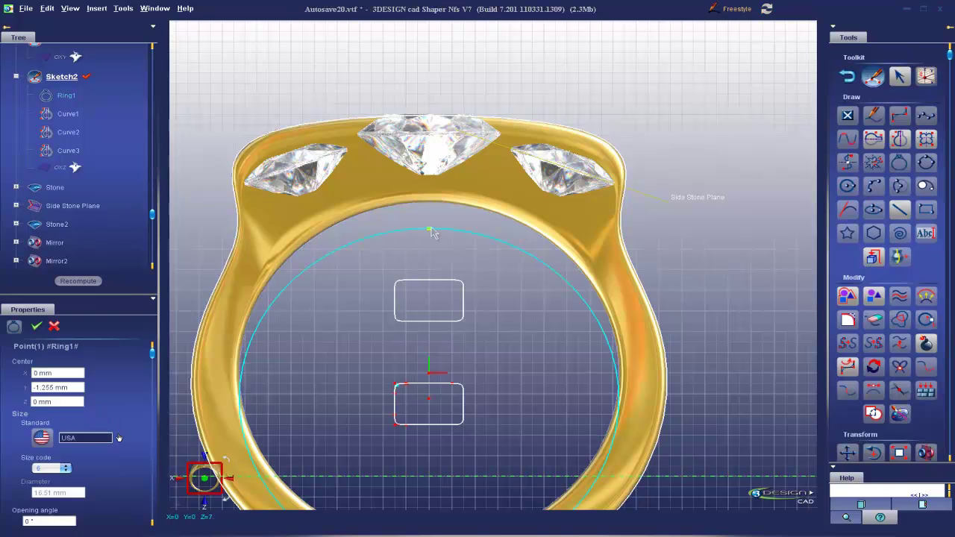
left_click(399, 213)
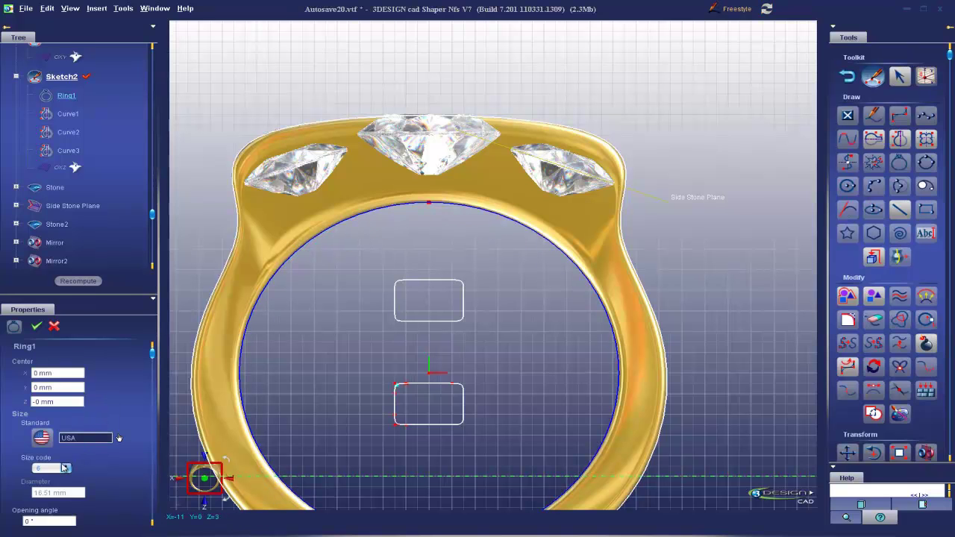
left_click(65, 467)
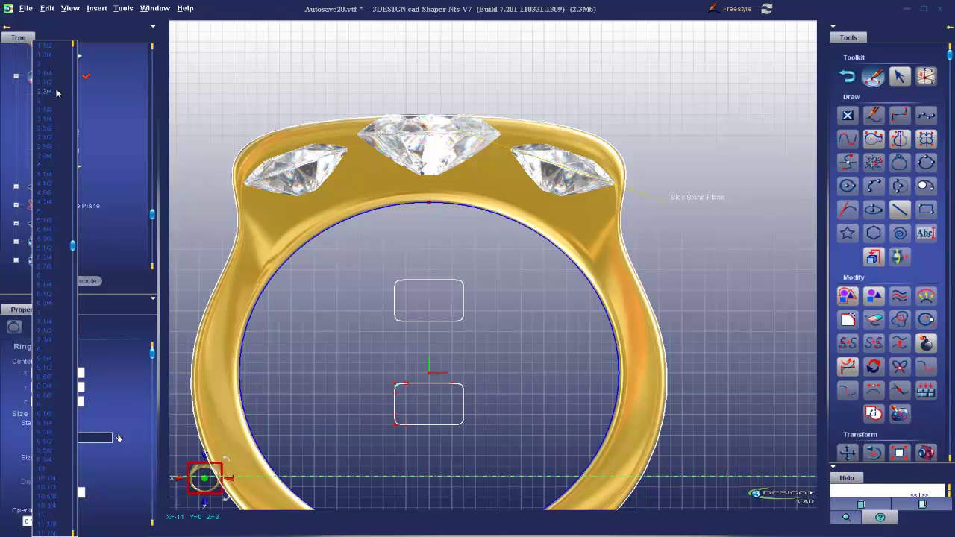
left_click(42, 107)
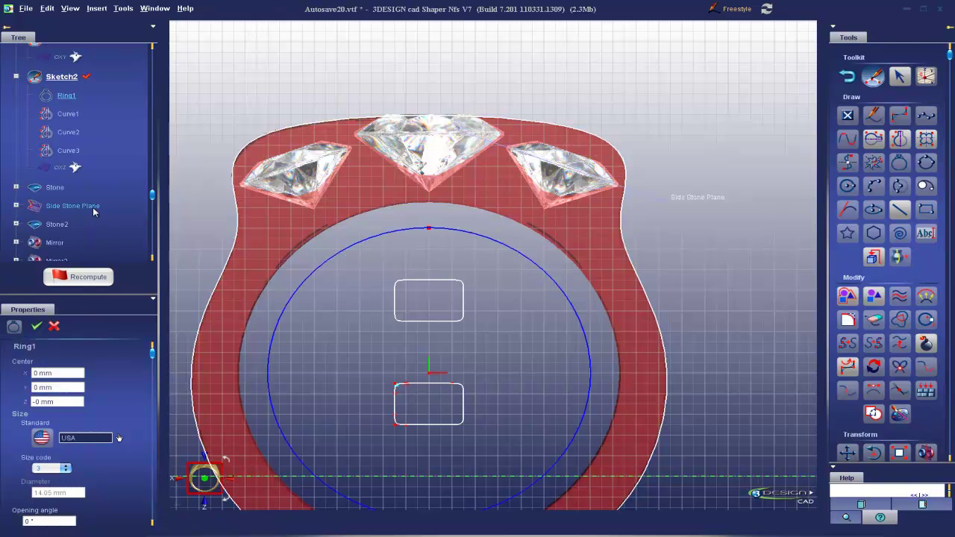
left_click(38, 325)
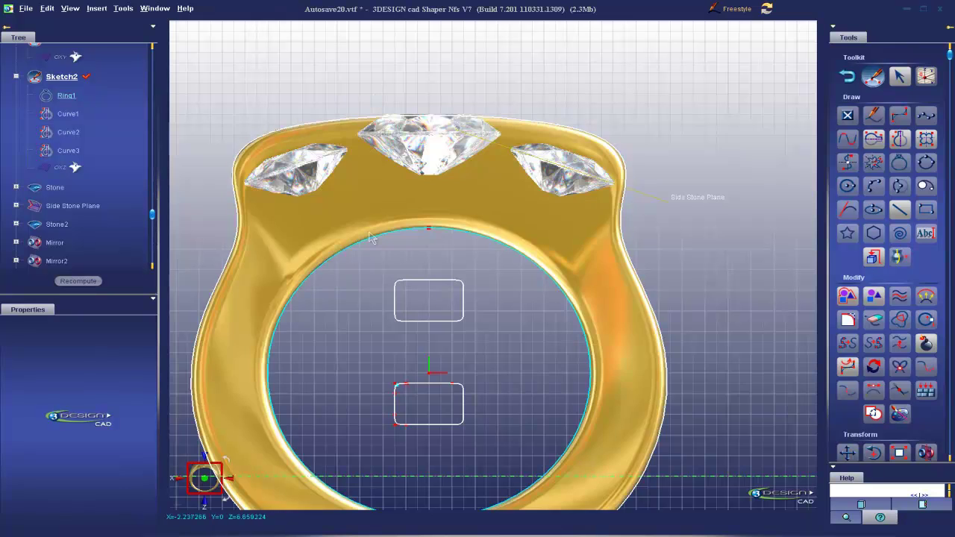
- Set the finger circle's USA ring size back to 6, recompute the shank and leave the sketch
scroll(408, 313, "down", 3)
scroll(409, 310, "up", 3)
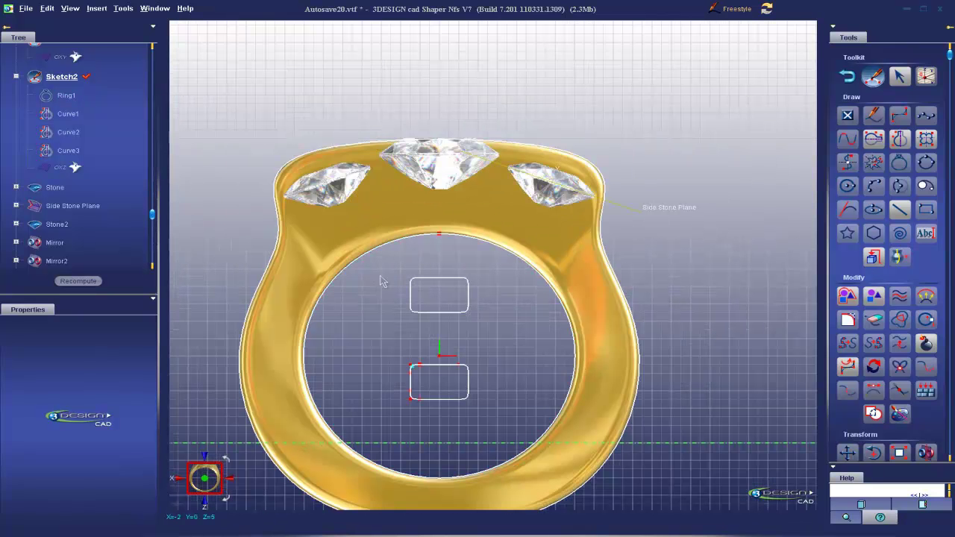
left_click(366, 255)
left_click(64, 467)
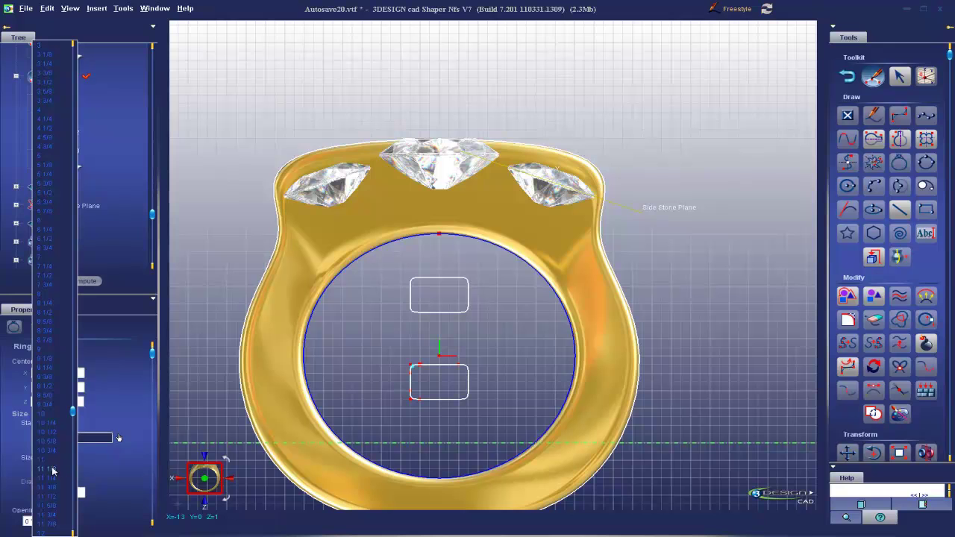
left_click(50, 225)
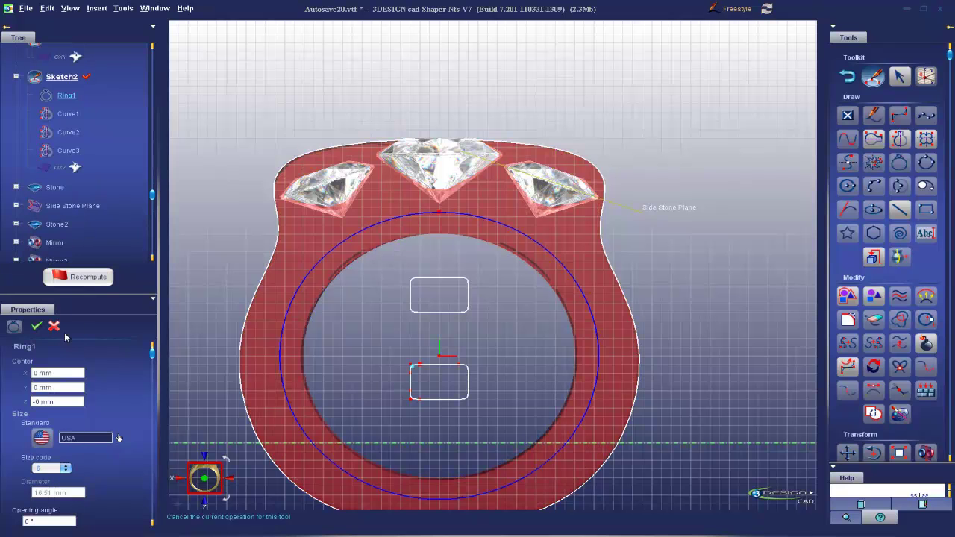
left_click(110, 276)
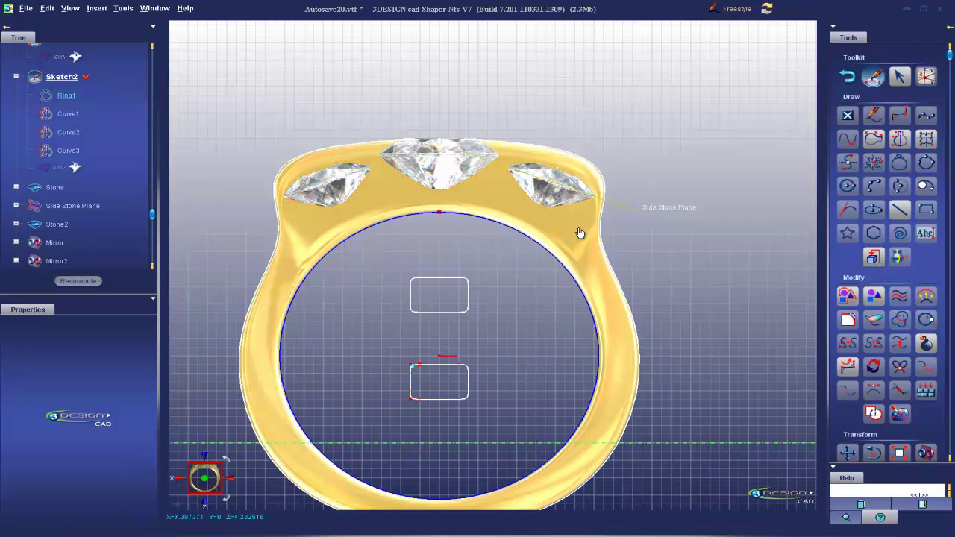
scroll(457, 112, "down", 3)
scroll(383, 351, "up", 3)
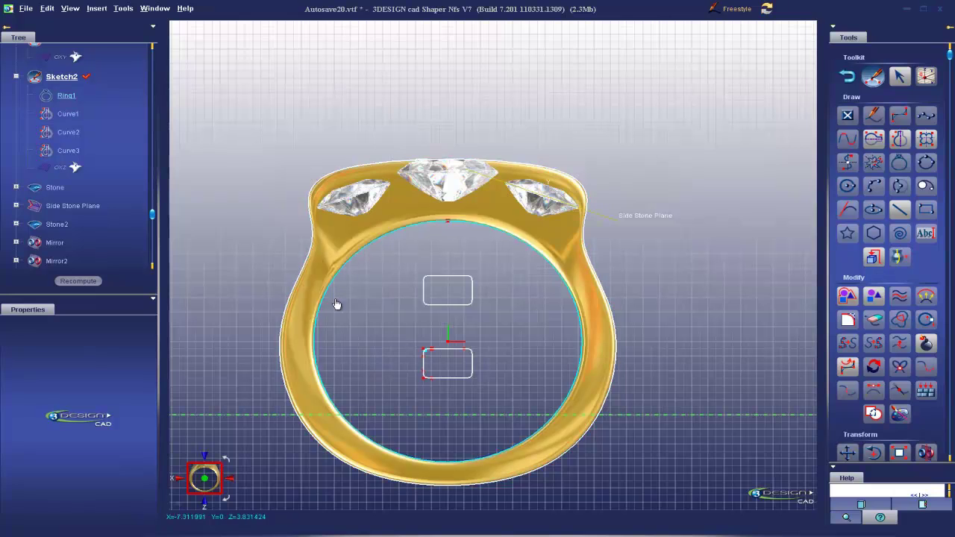
left_click(900, 75)
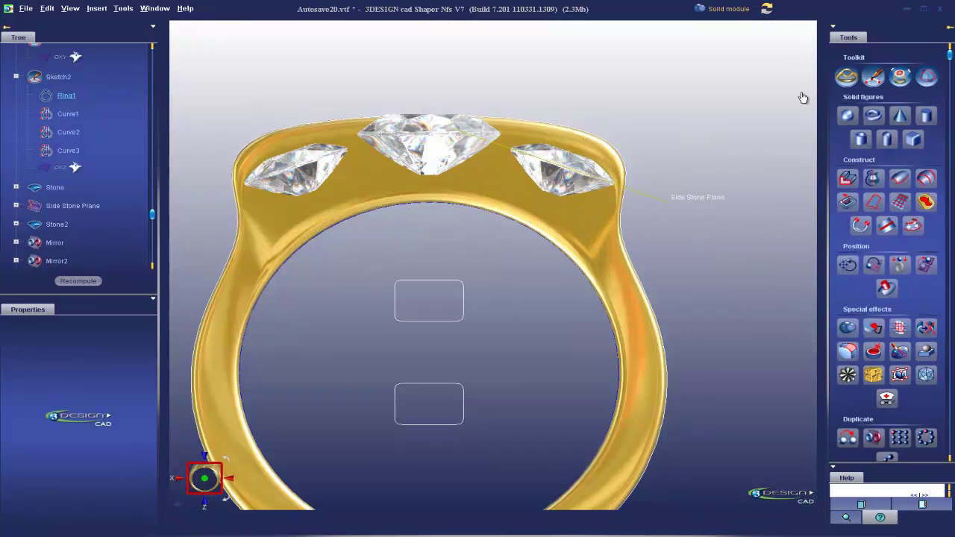
- Reshape the upper rectangle into a rounded arch by moving its top control point to X -0.5 mm, Y 6.5 mm, and recompute
scroll(478, 275, "down", 2)
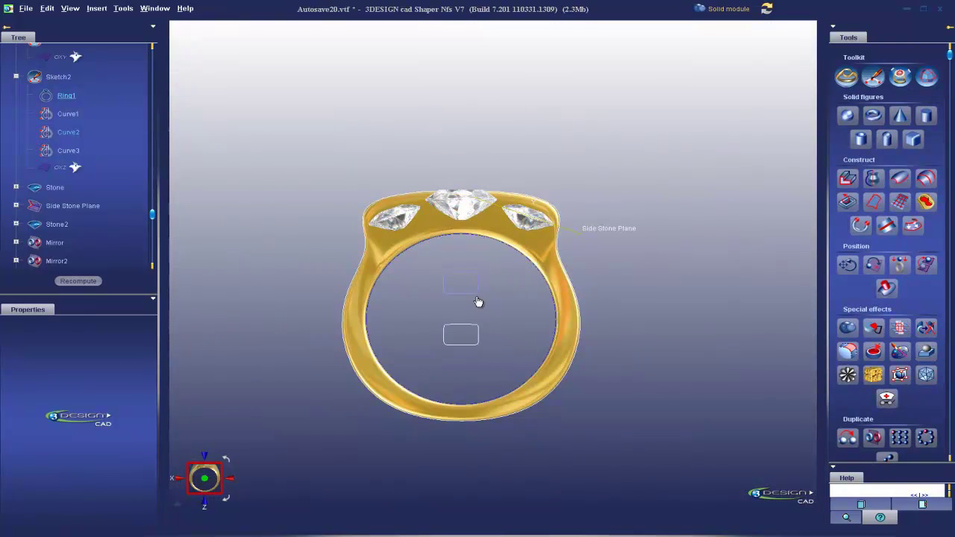
double_click(477, 298)
scroll(764, 334, "up", 2)
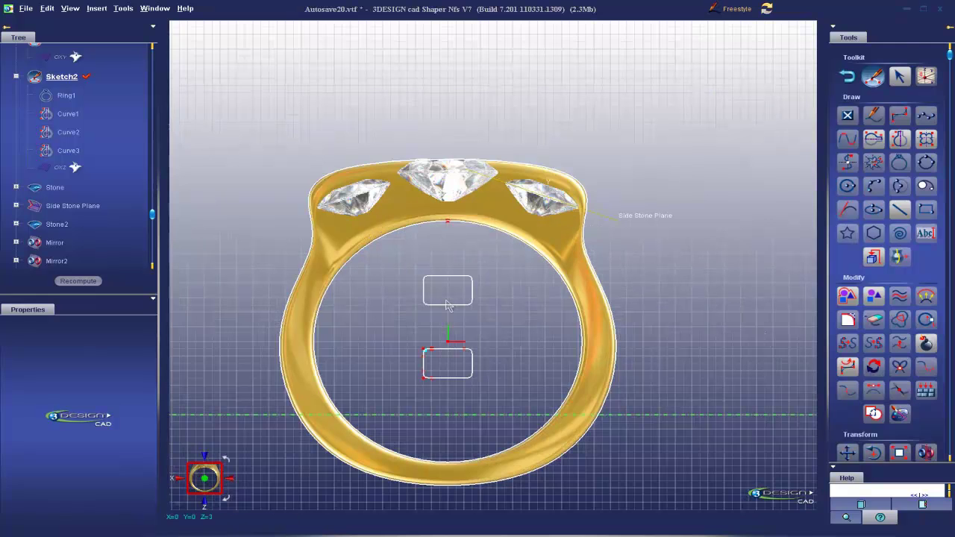
scroll(534, 351, "up", 2)
scroll(535, 355, "up", 1)
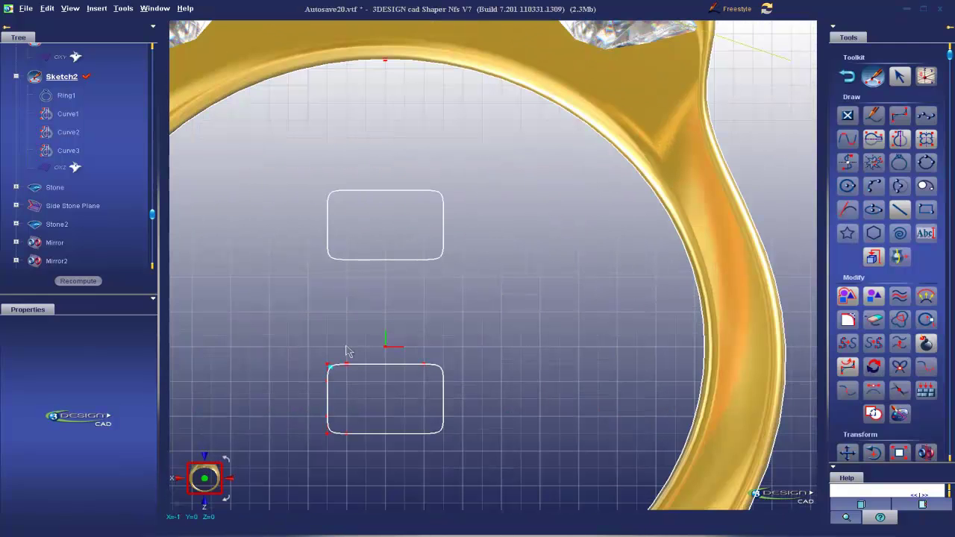
left_click(398, 191)
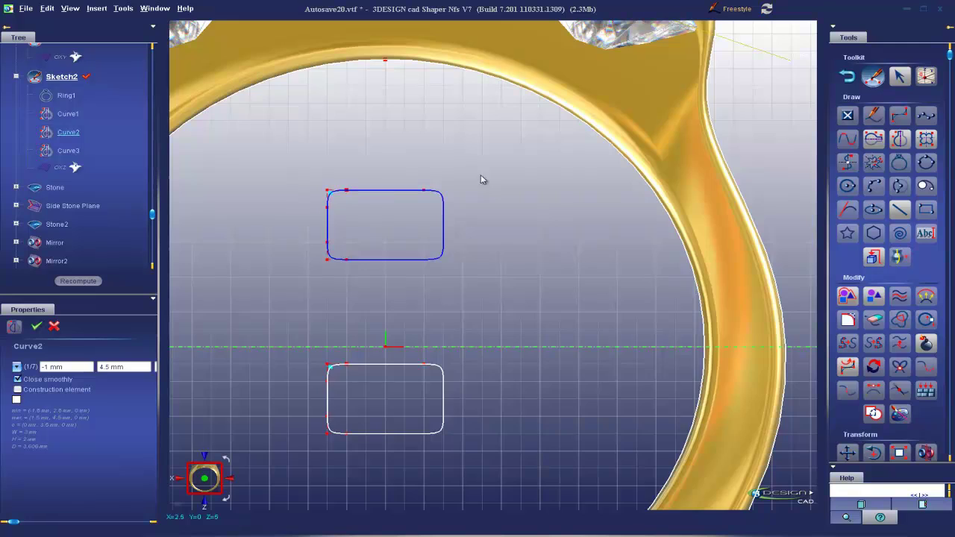
scroll(487, 209, "up", 2)
left_click_drag(307, 348, 355, 273)
scroll(355, 299, "down", 4)
left_click(96, 279)
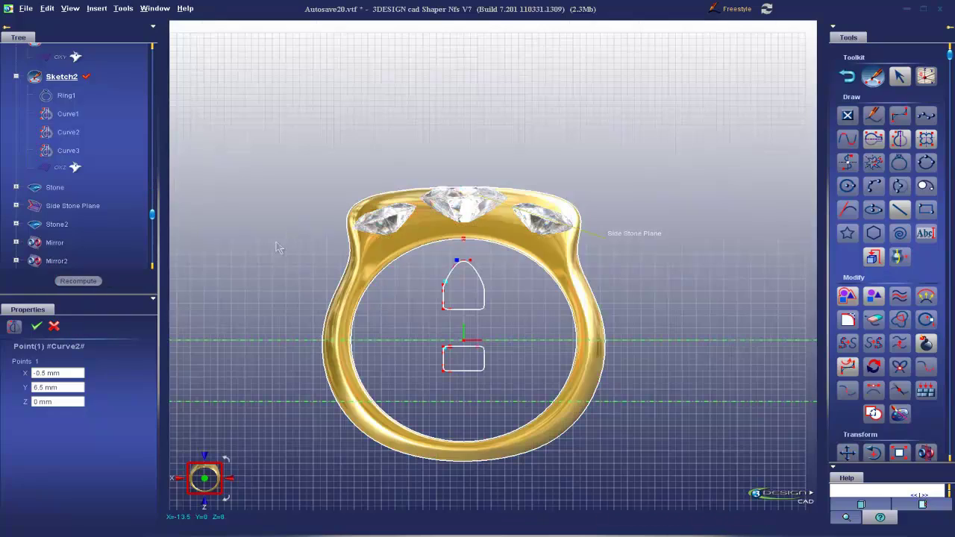
- Turn off grid snapping, move the arch's top control point closer to the centreline for a sharper peak, and recompute
right_click_drag(276, 246, 231, 477)
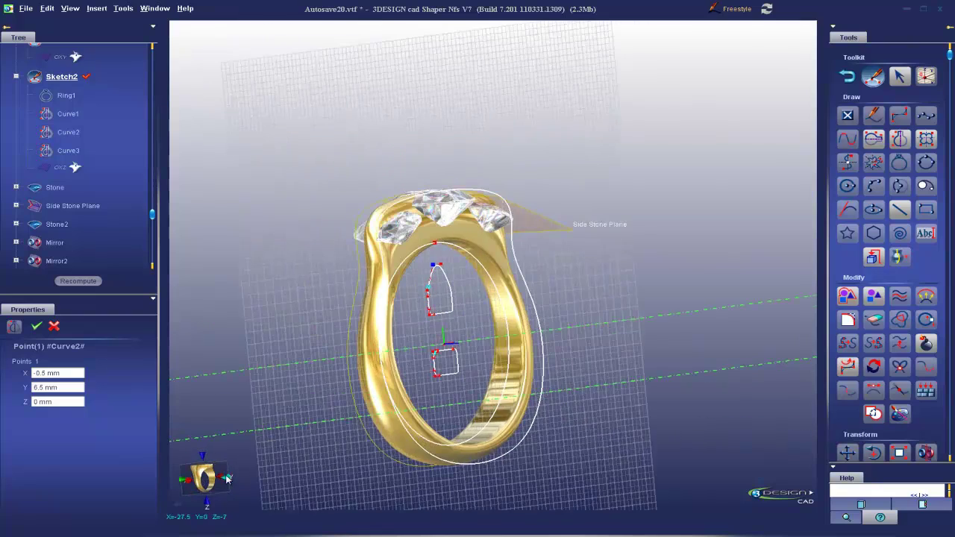
left_click(227, 478)
scroll(379, 363, "up", 10)
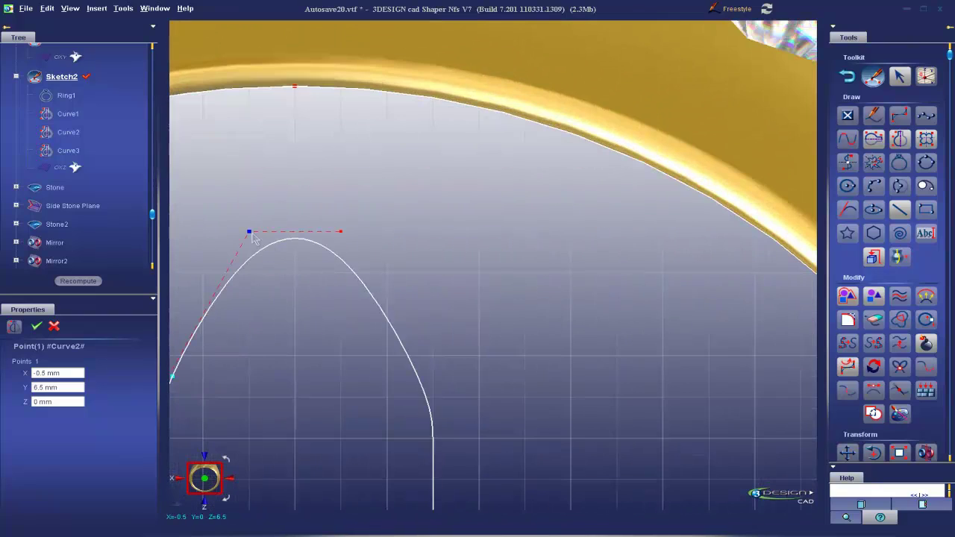
key("g")
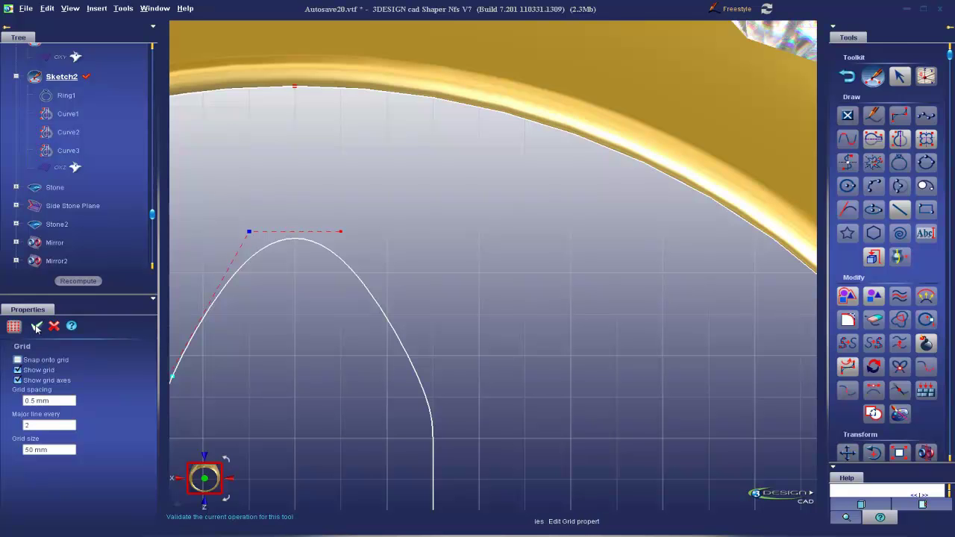
left_click(36, 326)
left_click_drag(252, 237, 277, 212)
scroll(284, 382, "down", 5)
scroll(284, 378, "down", 3)
left_click(67, 275)
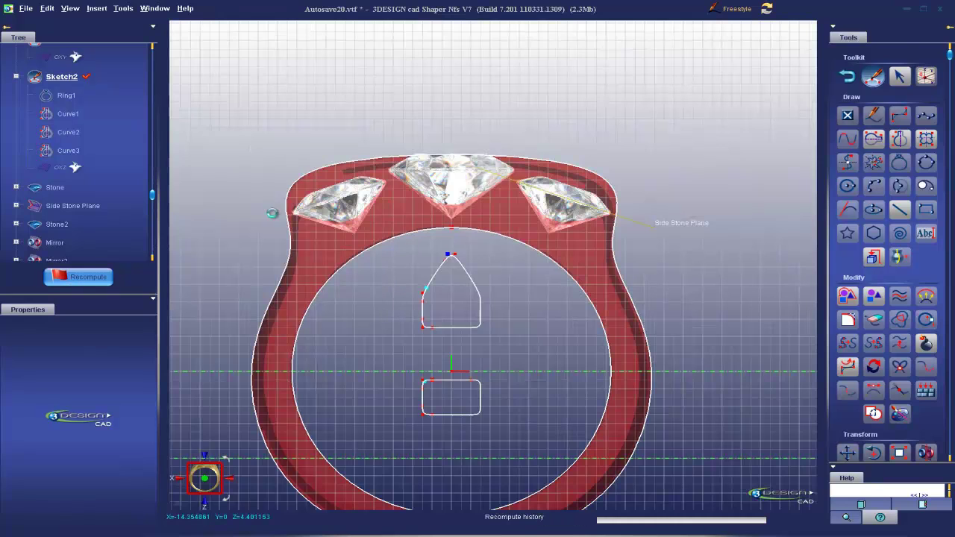
- Add a second section to the shank's sweep, using the rounded rectangle below the peaked arch
mouse_move(238, 252)
middle_mouse_down()
mouse_move(427, 261)
mouse_move(485, 209)
mouse_move(338, 280)
mouse_move(276, 292)
middle_mouse_up()
left_click(205, 478)
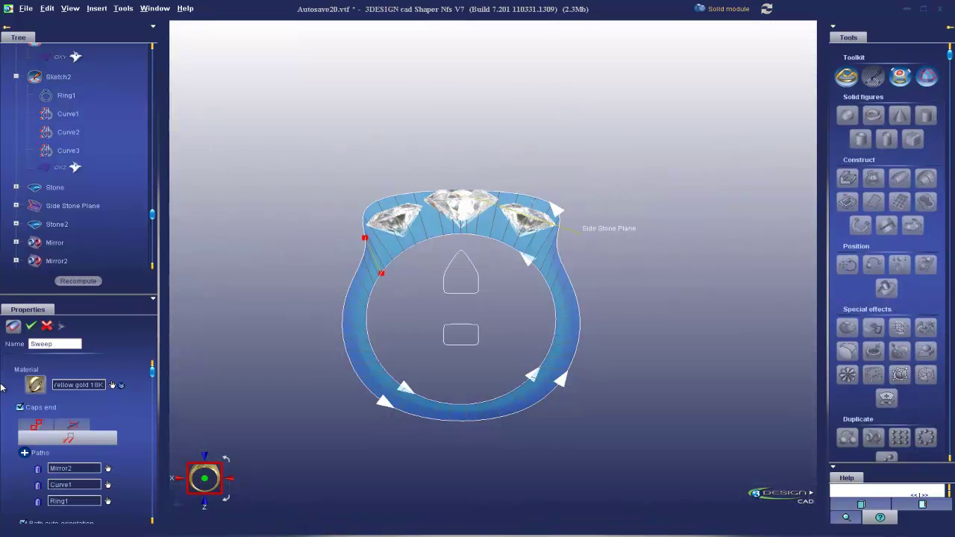
scroll(23, 422, "down", 1)
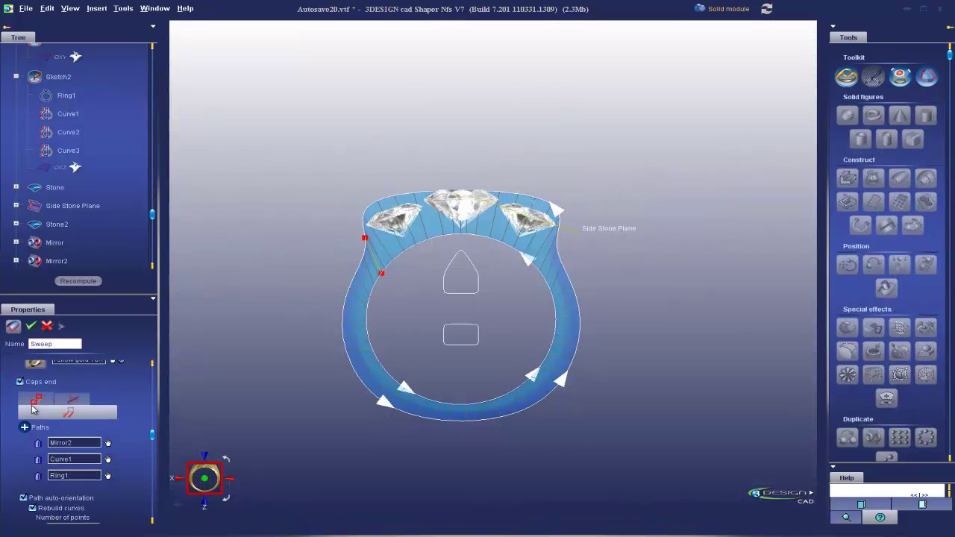
left_click(32, 408)
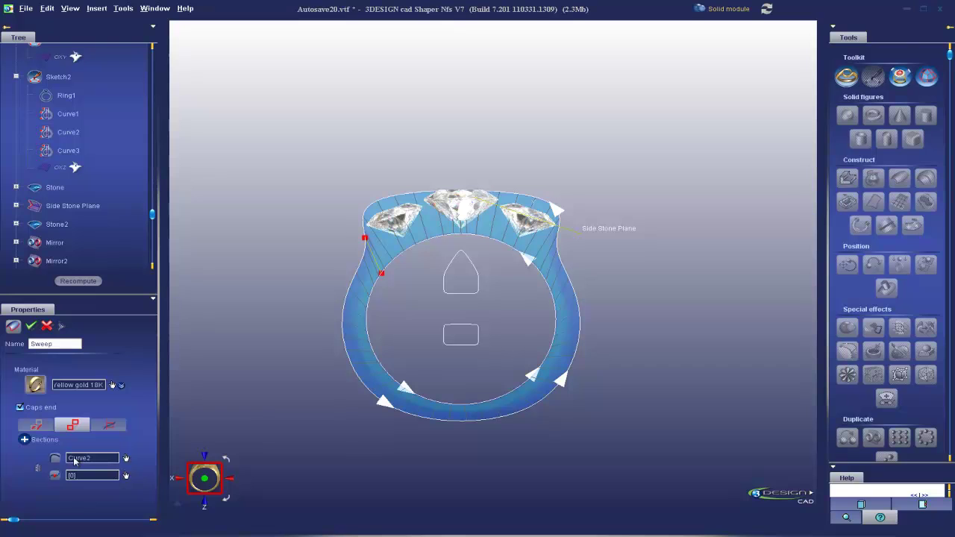
left_click(24, 440)
left_click(126, 472)
left_click(450, 353)
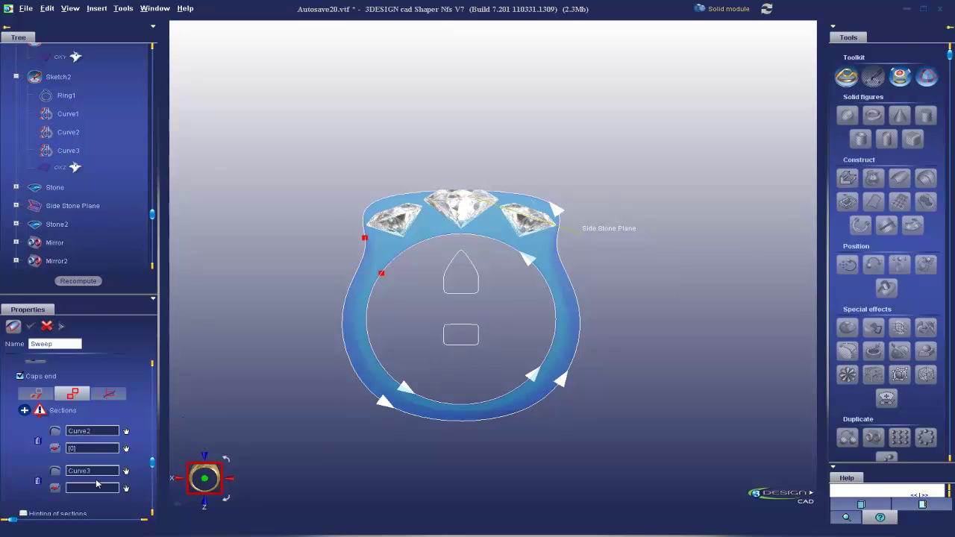
- Place the sweep's second section at path position 12 on the lower shank and apply the sweep
scroll(79, 467, "down", 1)
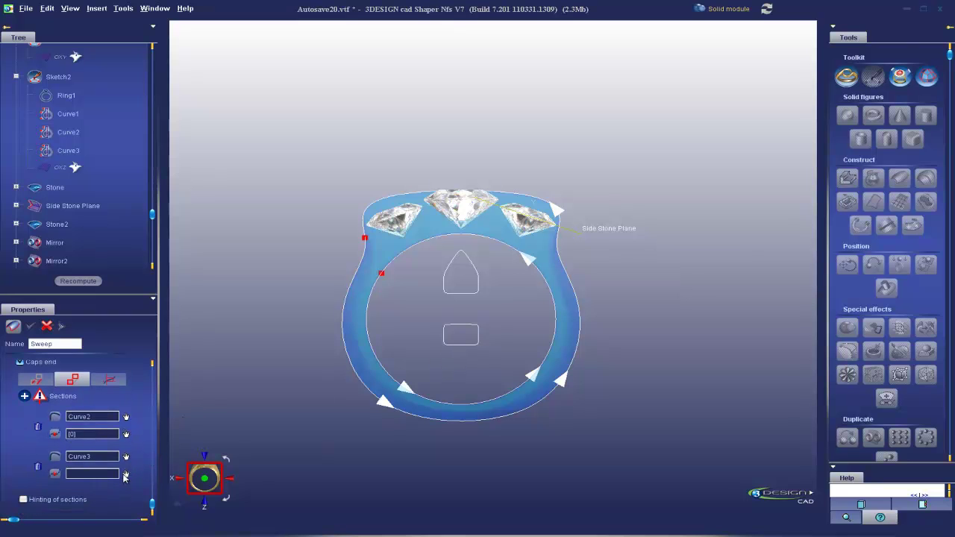
left_click(125, 475)
middle_click_drag(483, 321, 417, 411)
scroll(418, 411, "up", 3)
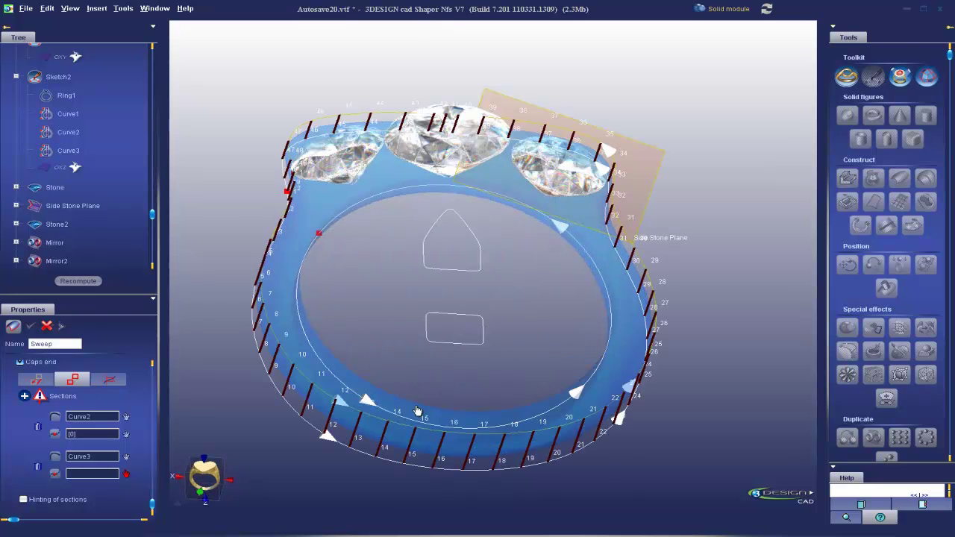
left_click(332, 416)
middle_click_drag(371, 364, 368, 181)
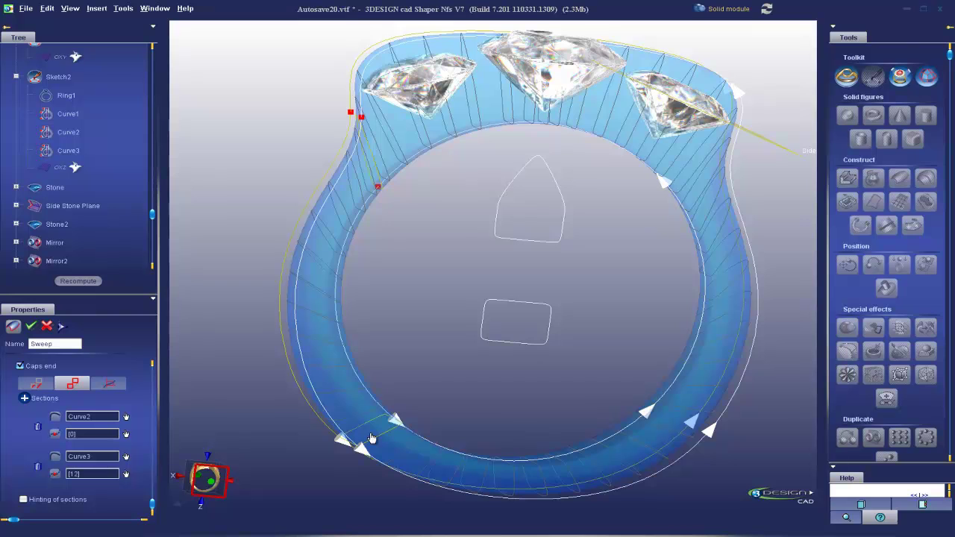
middle_click_drag(329, 293, 393, 137)
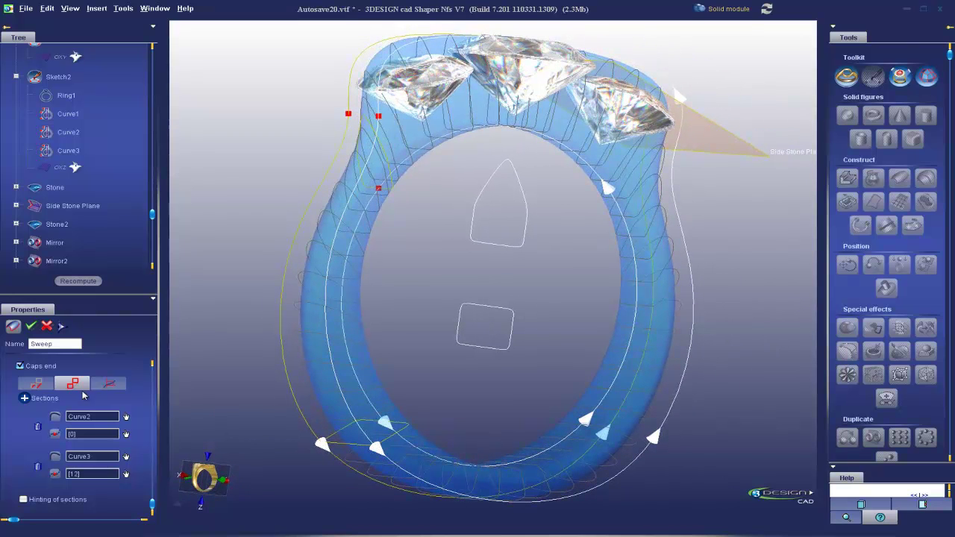
left_click(30, 326)
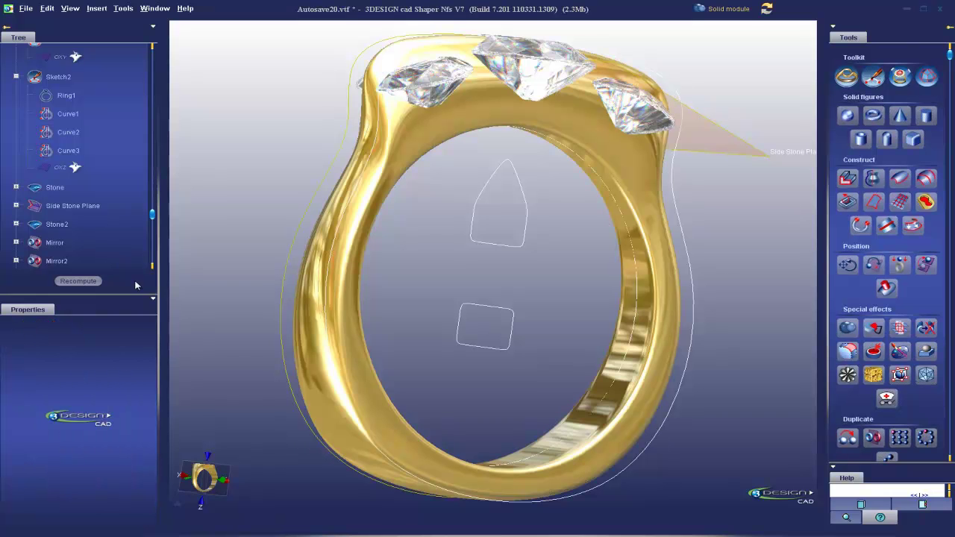
- Show the hidden OYZ reference plane
middle_click_drag(233, 332, 502, 295)
scroll(562, 247, "down", 5)
scroll(65, 88, "up", 5)
left_click(68, 182)
- Cut the swept ring along the OYZ plane and delete one half
middle_click_drag(425, 321, 481, 331)
left_click(483, 331)
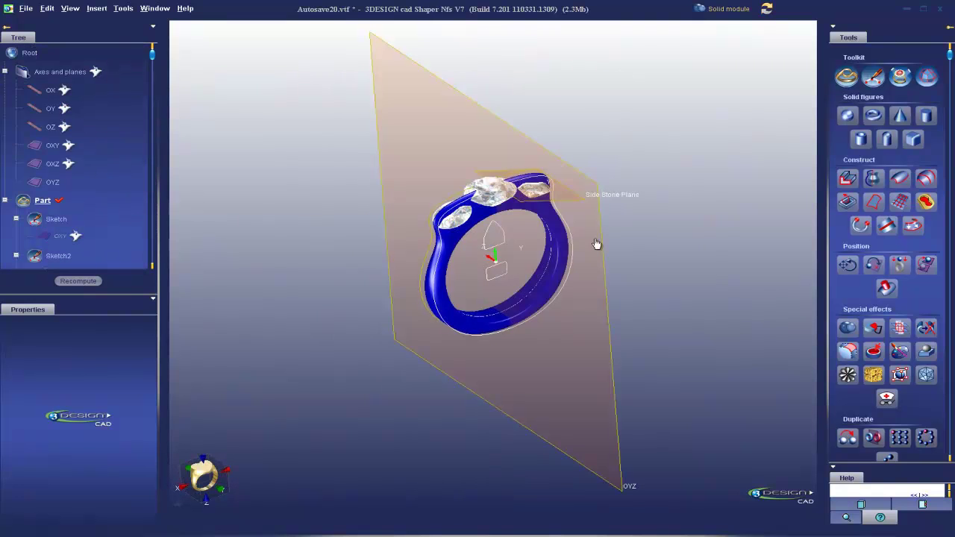
left_click(603, 290)
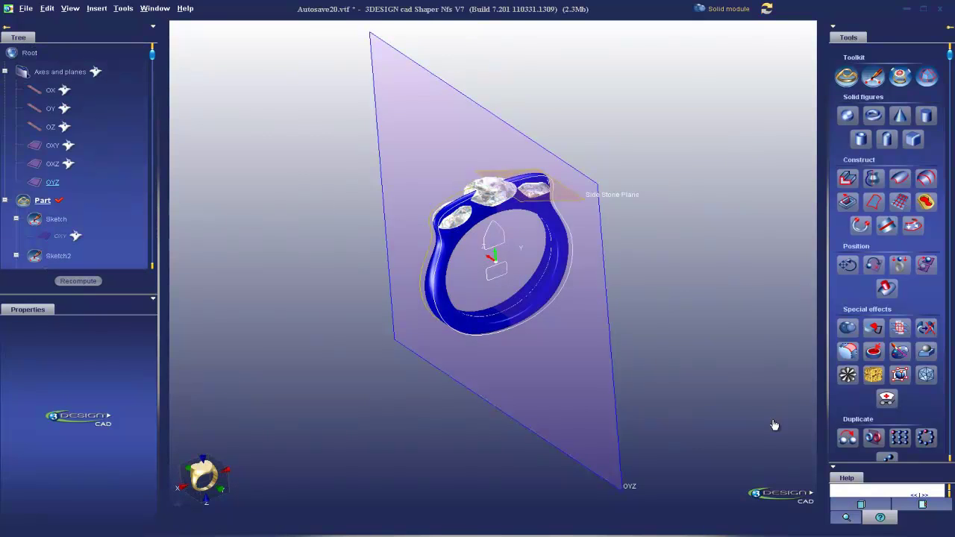
left_click(925, 328)
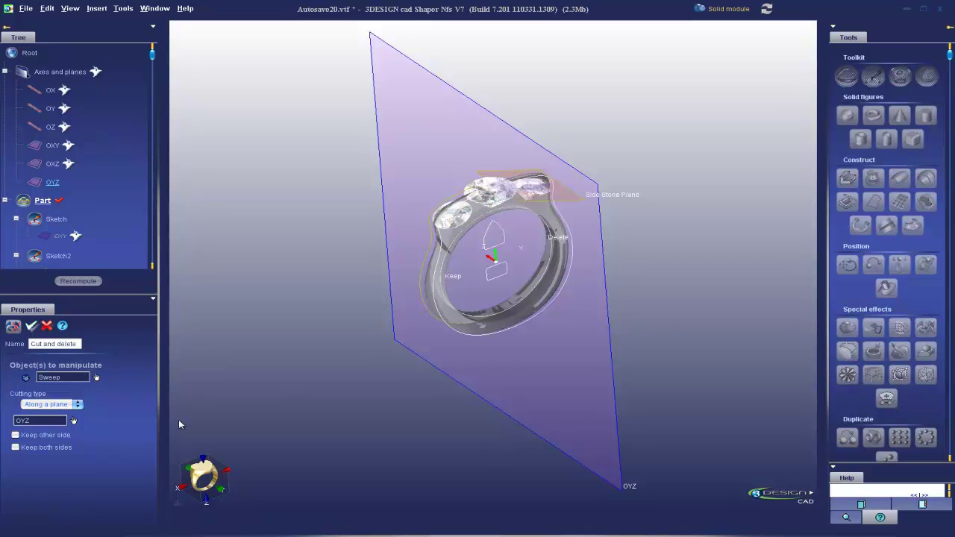
left_click(221, 490)
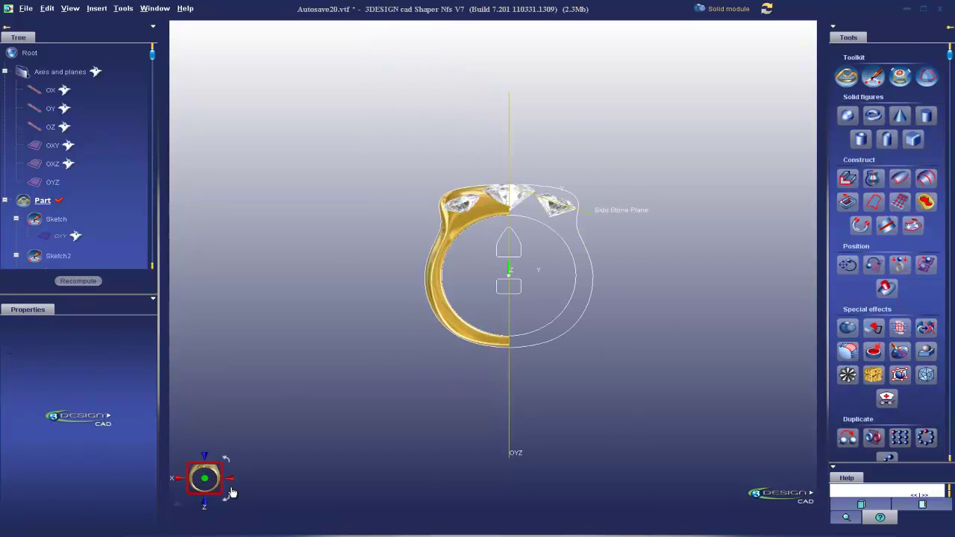
- Hide the centre stone to uncover the upper cut face of the shank
left_click(205, 478)
left_click(202, 477)
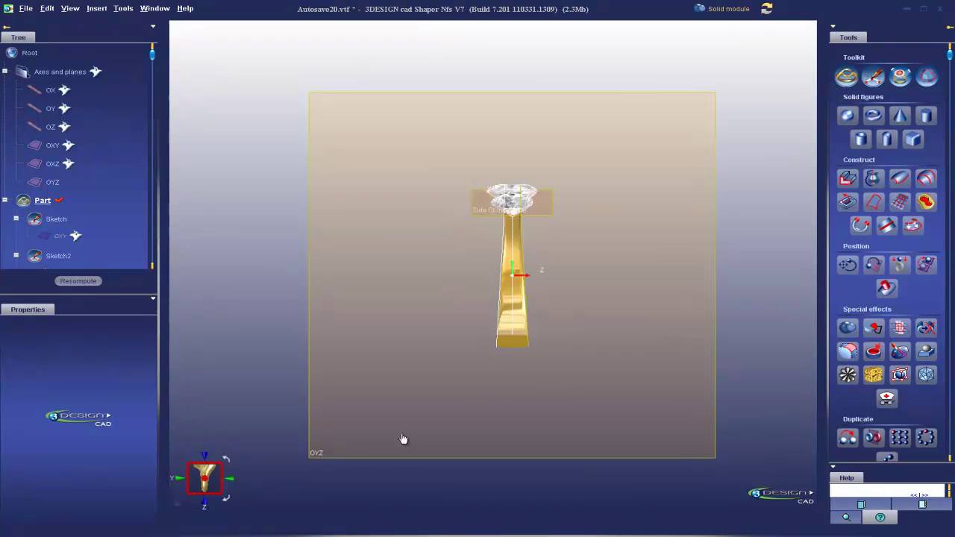
left_click(547, 439)
left_click(544, 450)
left_click(544, 450)
middle_click_drag(455, 282, 564, 302)
scroll(560, 319, "down", 5)
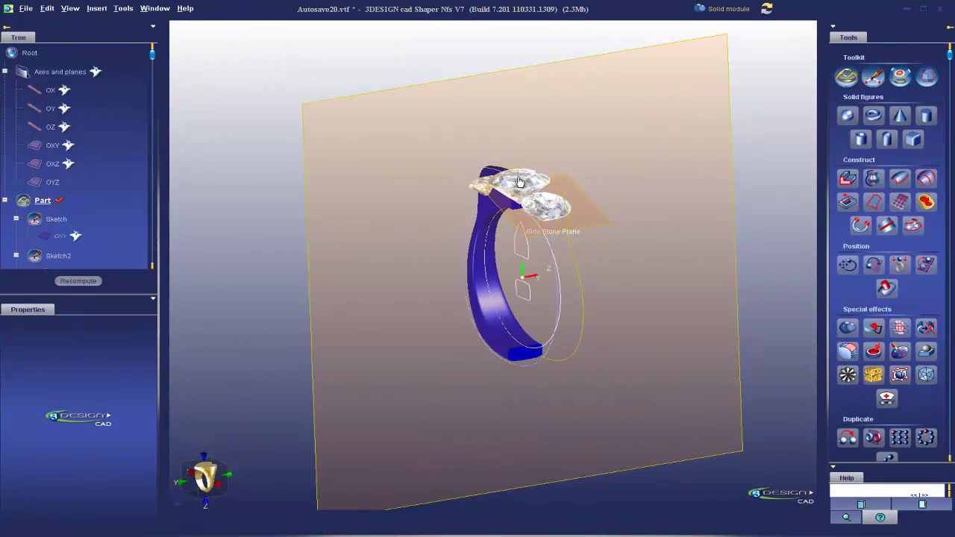
left_click(519, 179)
right_click(520, 180)
left_click(548, 211)
- Hide the Side Stone Plane
scroll(547, 214, "up", 5)
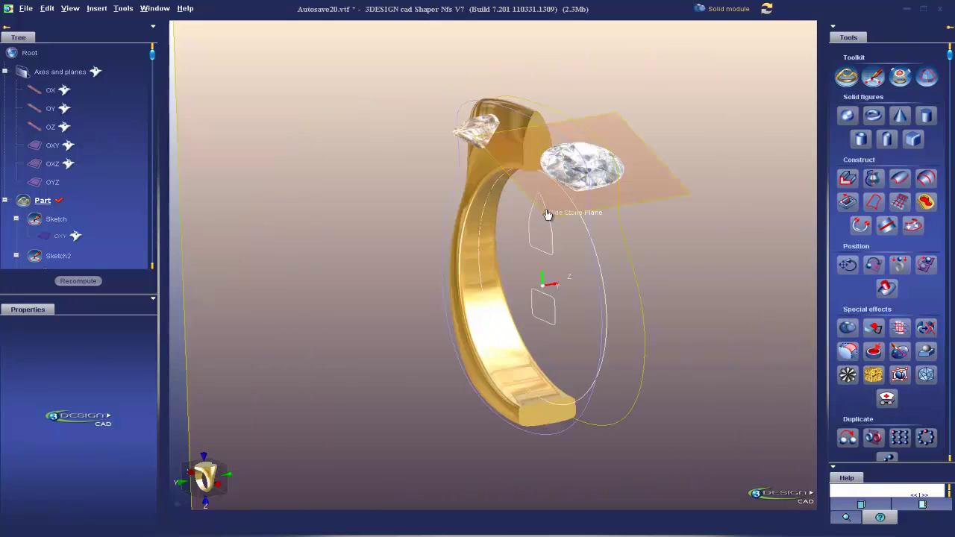
mouse_move(546, 215)
middle_mouse_down()
mouse_move(587, 193)
mouse_move(548, 202)
middle_mouse_up()
right_click_drag(548, 203, 506, 281)
scroll(499, 298, "down", 5)
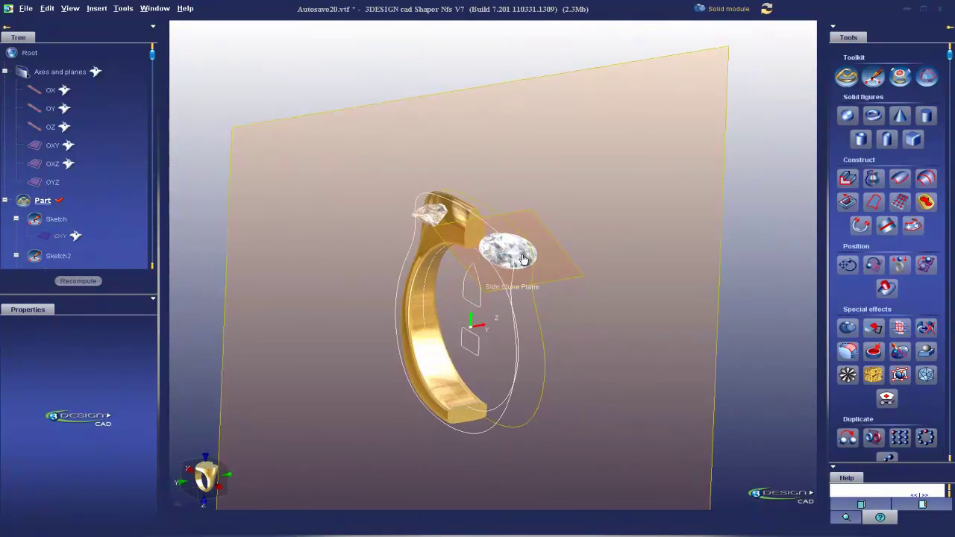
right_click(489, 291)
left_click(515, 324)
- Examine the section shapes on the halved ring's upper and lower cut faces
right_click_drag(515, 323, 427, 403)
scroll(437, 216, "up", 4)
scroll(433, 418, "down", 4)
right_click_drag(439, 469, 505, 398)
scroll(512, 379, "up", 3)
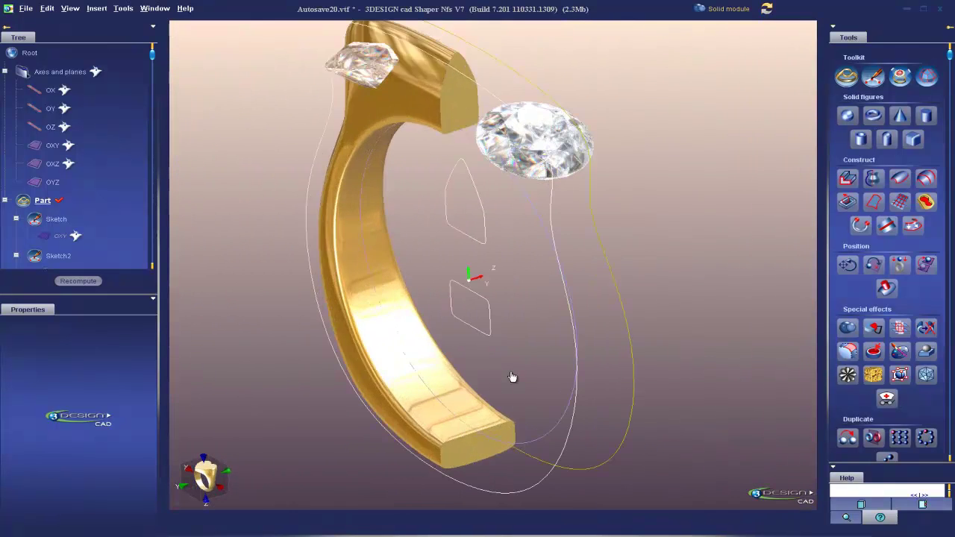
left_click(566, 440)
scroll(542, 399, "down", 2)
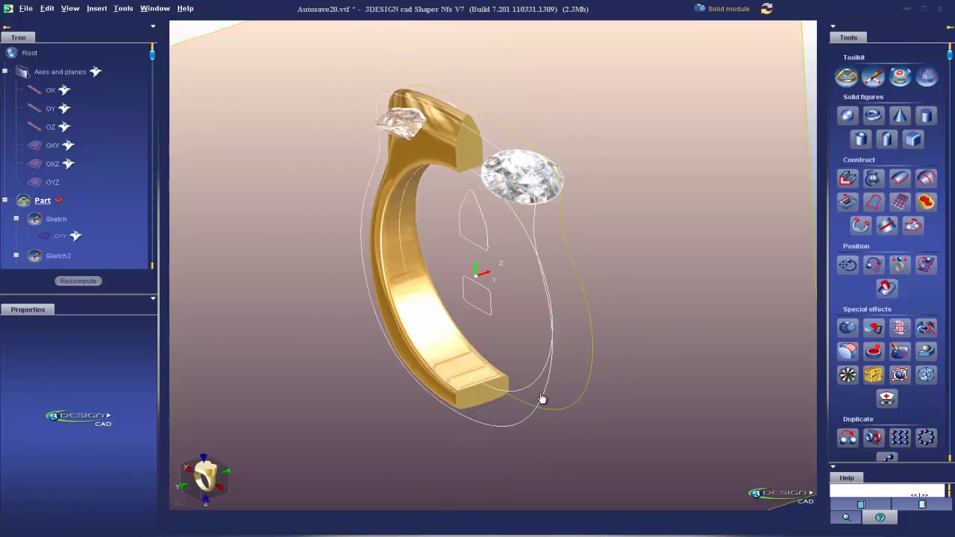
- In the sketch with the section profiles, draw a rectangle about 3.7 by 2.1 mm below the existing lower section
double_click(501, 319)
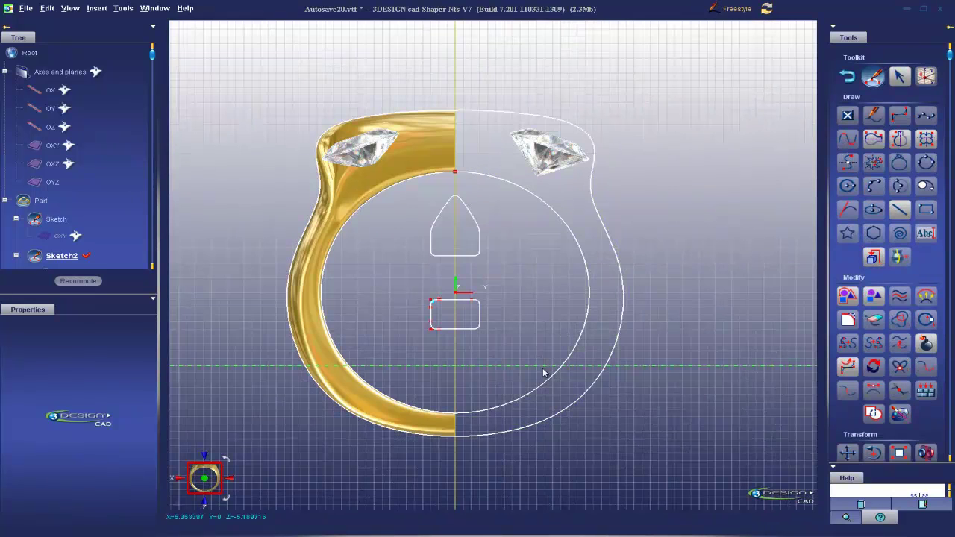
scroll(507, 269, "up", 2)
left_click(429, 183)
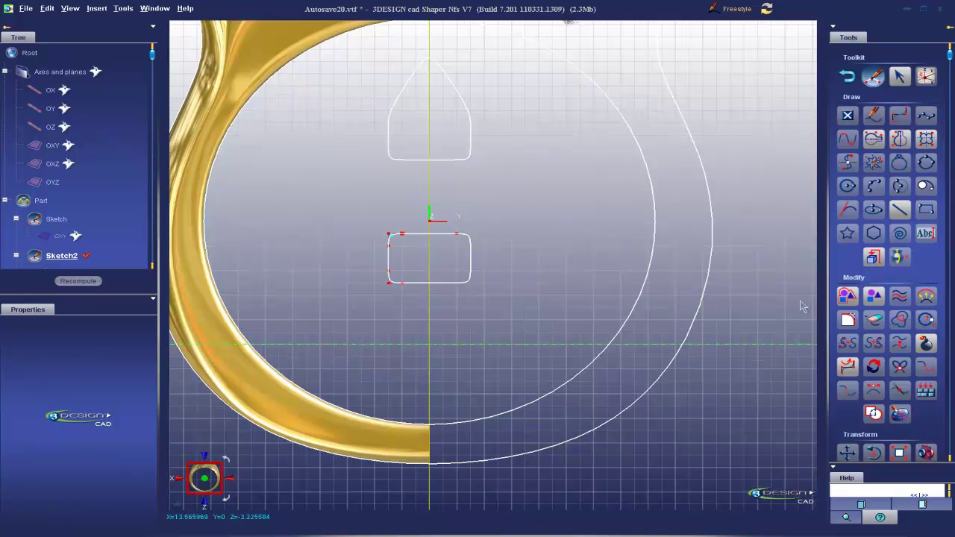
left_click(917, 213)
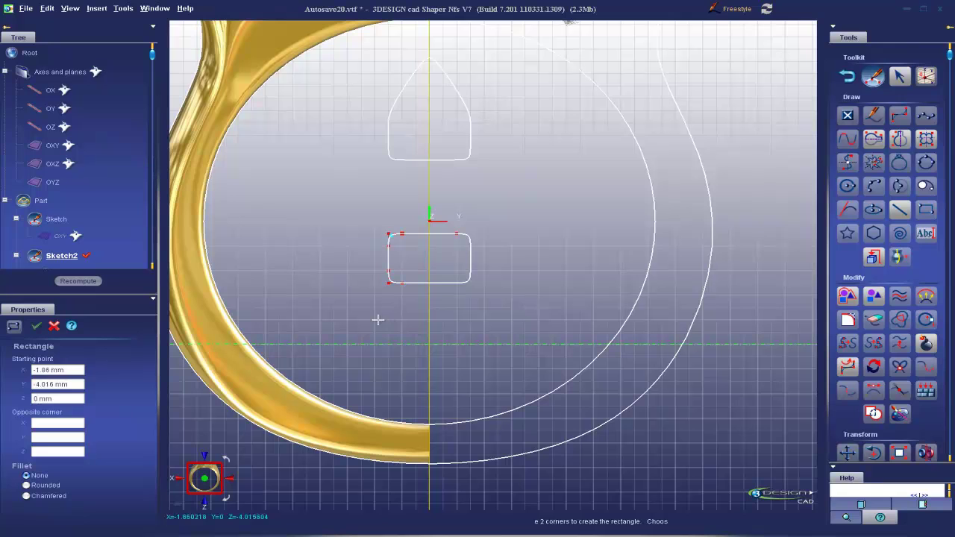
left_click(389, 319)
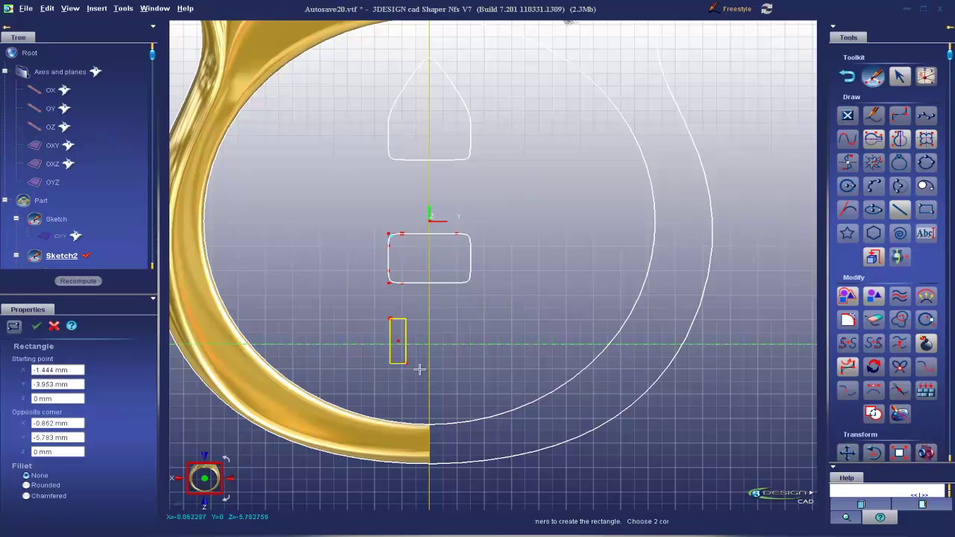
left_click(492, 369)
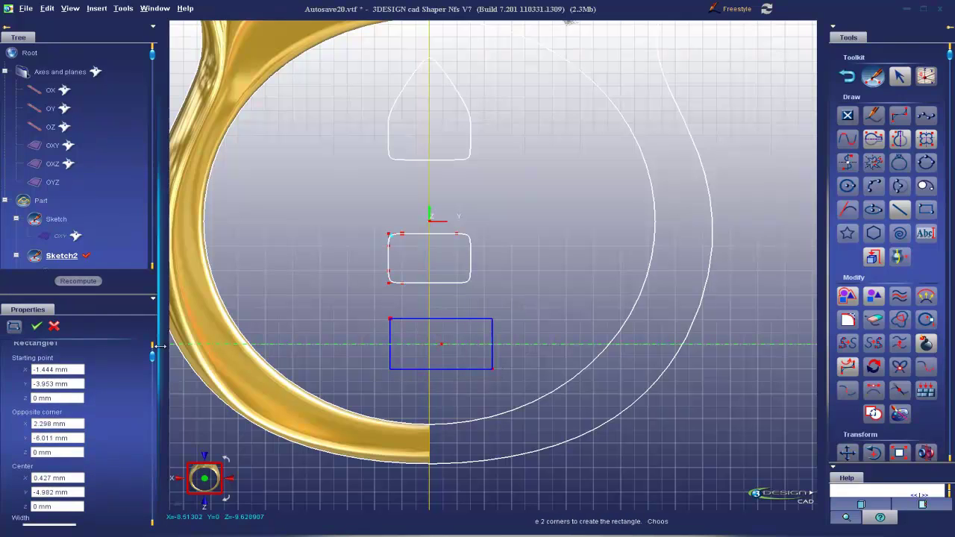
- Set the new rectangle's width to 4 mm and height to 2 mm
scroll(146, 469, "down", 2)
scroll(145, 462, "down", 1)
left_click(60, 423)
type("4")
left_click(62, 447)
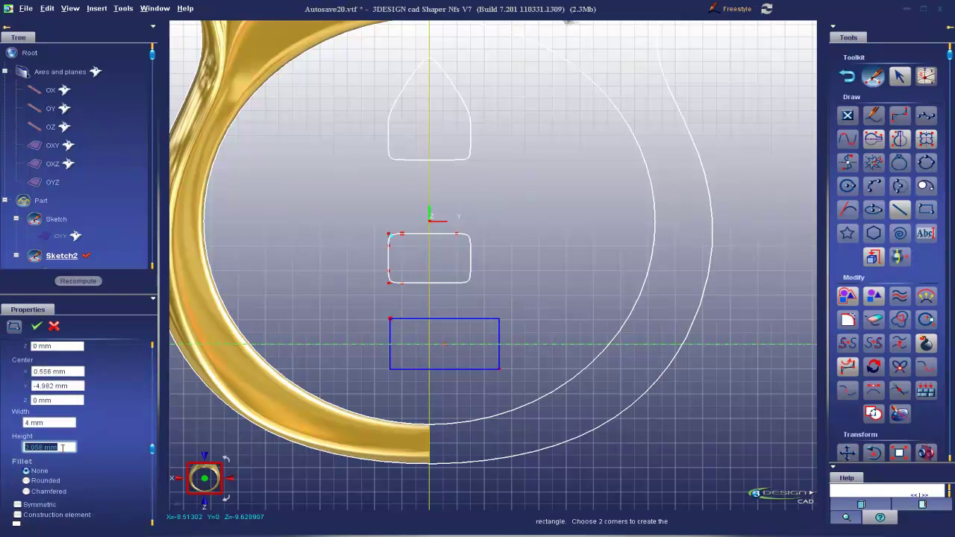
type("2")
key("Return")
- Round the new rectangle's corners with a 0.6 mm radius, accept it and leave the sketch
left_click(30, 480)
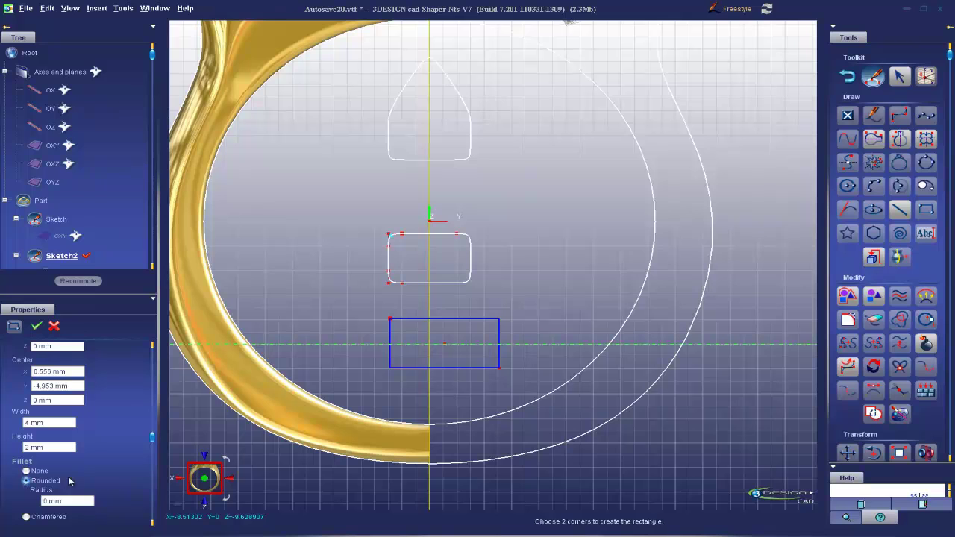
left_click(72, 500)
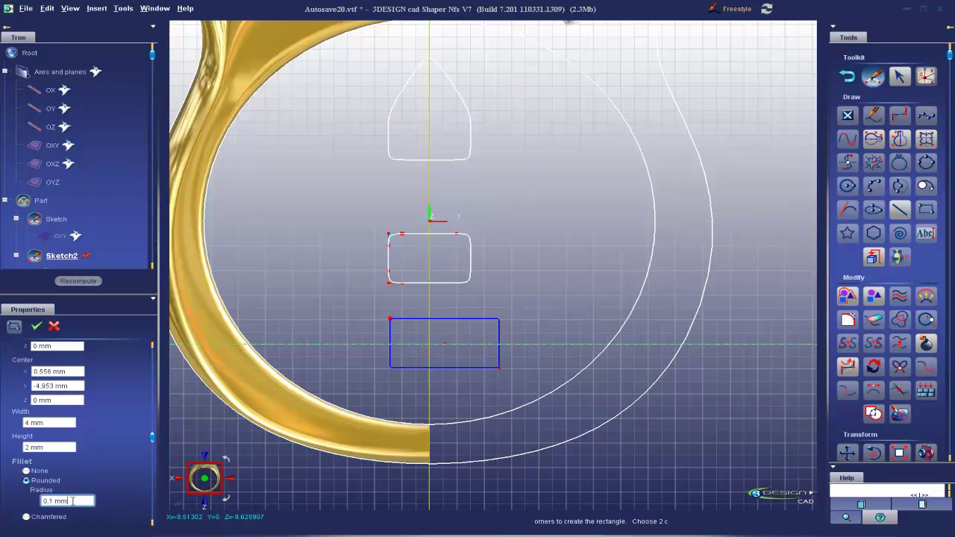
type("0.8")
key("Return")
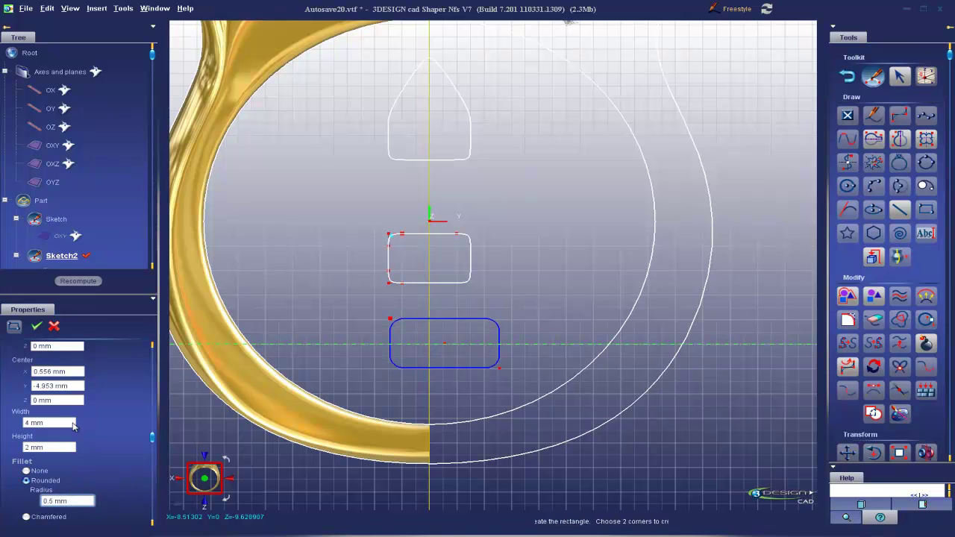
left_click(36, 326)
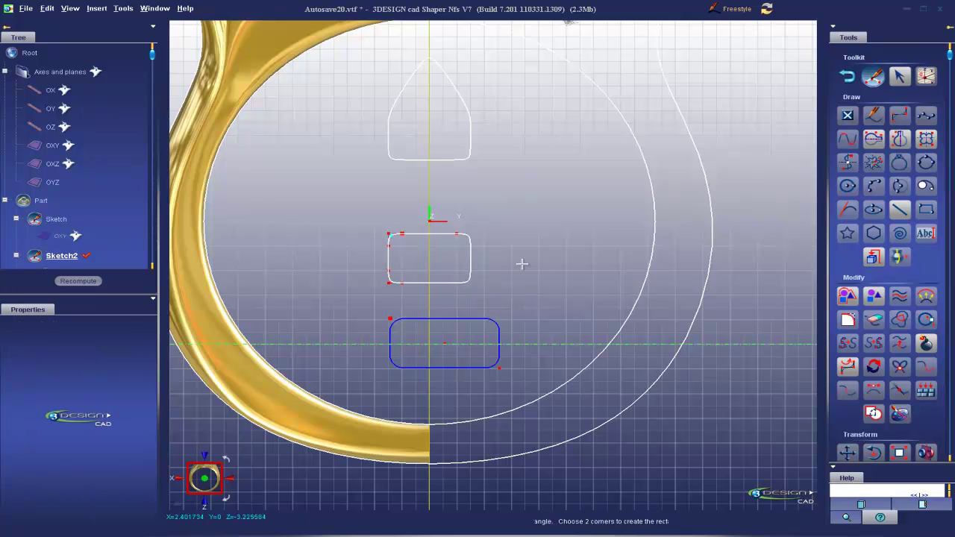
left_click(846, 76)
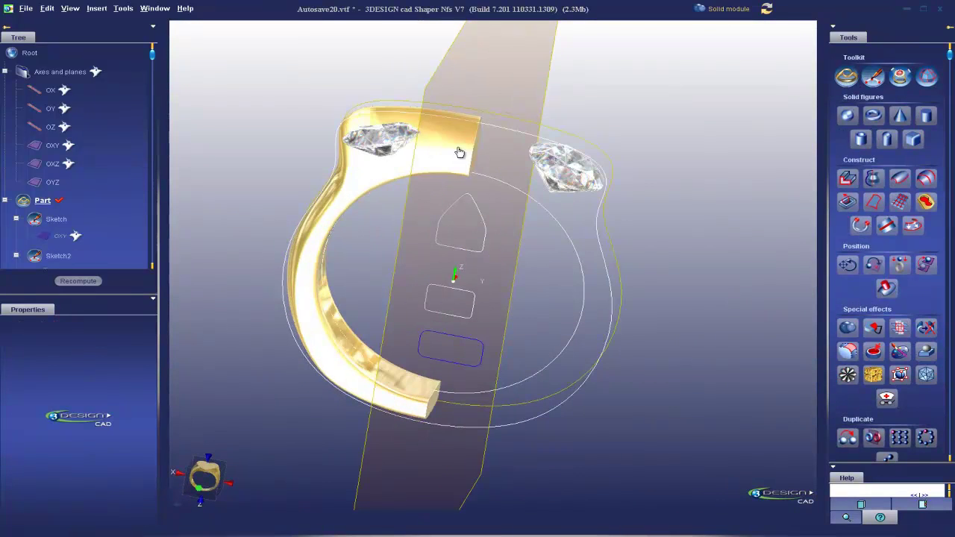
- Undo the plane cut on the halved ring
right_click(464, 148)
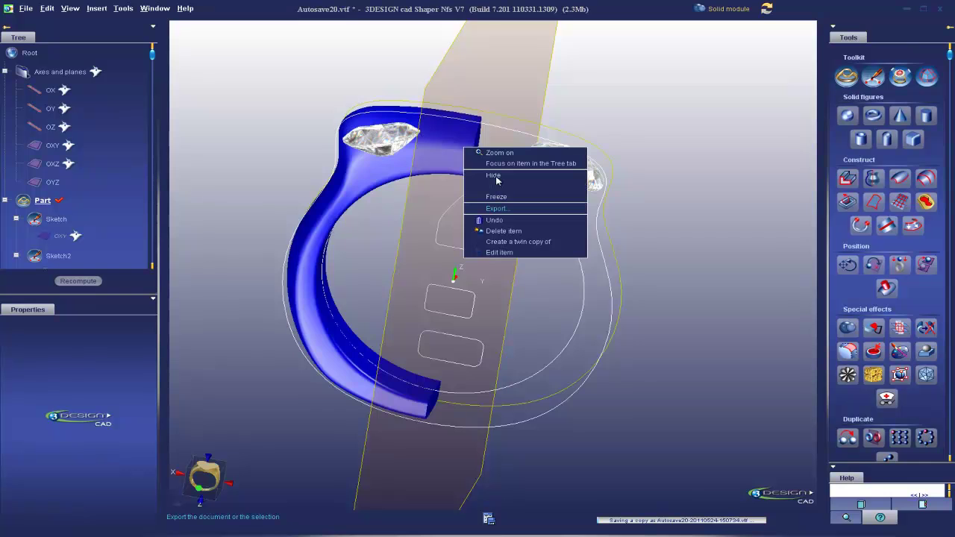
left_click(495, 220)
middle_click_drag(431, 225, 380, 387)
- Edit the sweep, replace the section at position 12 with the 4 by 2 mm rounded rectangle, and apply it
double_click(381, 388)
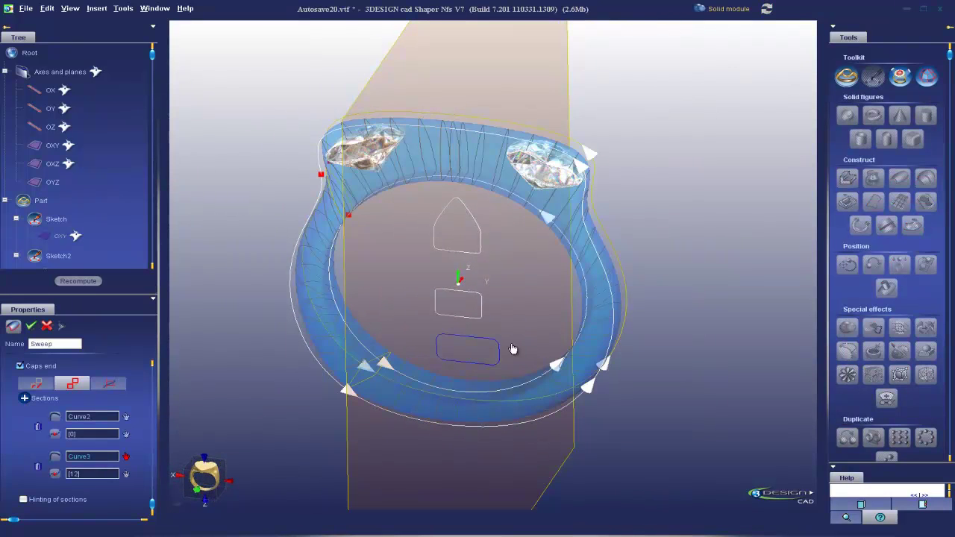
left_click(500, 347)
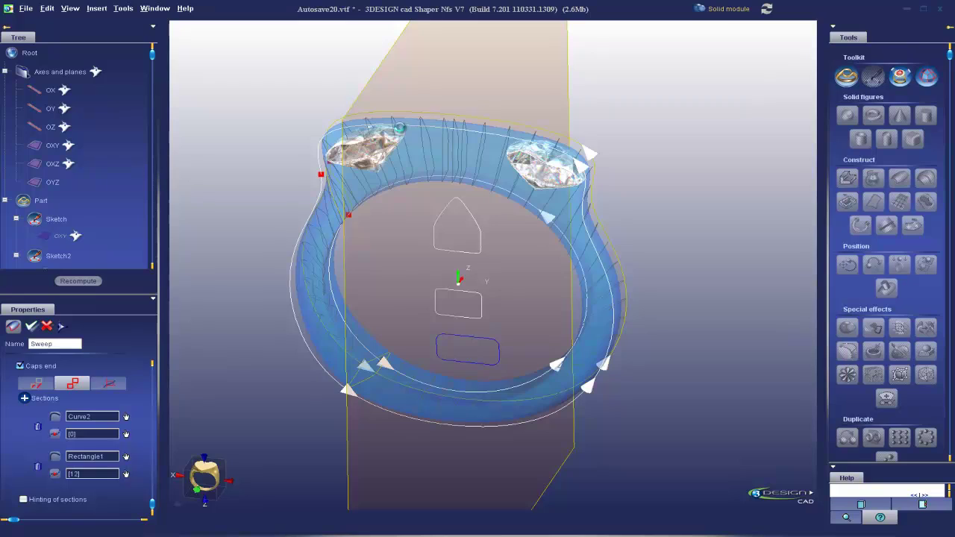
key("Return")
middle_click_drag(259, 229, 398, 285)
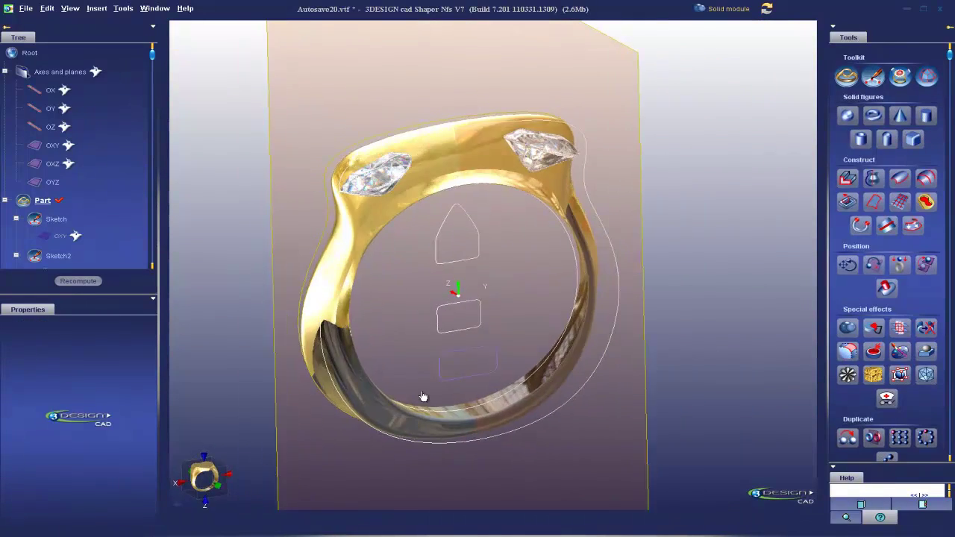
left_click(216, 484)
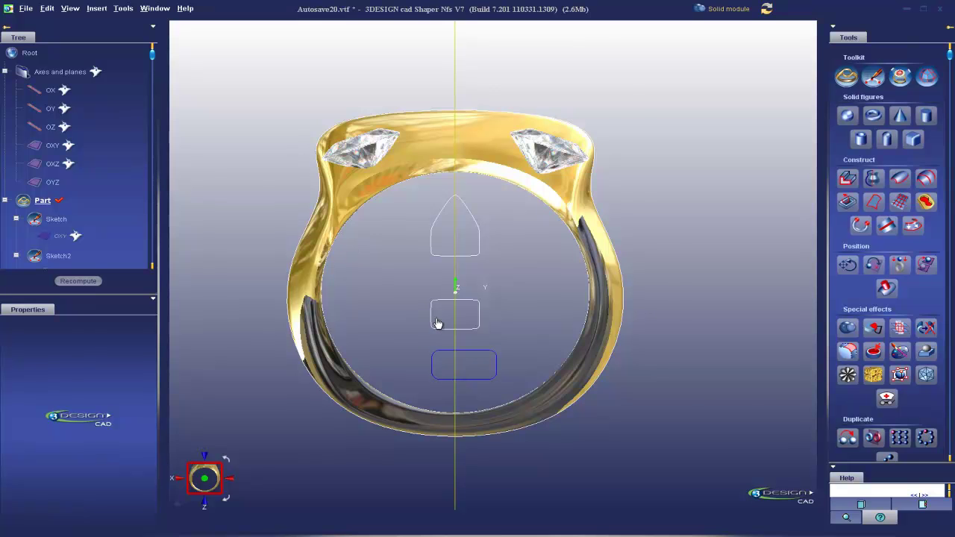
- Edit the ring's sweep to enable hinting of sections with rebuilt curves at 50 points, and apply it
scroll(437, 323, "up", 3)
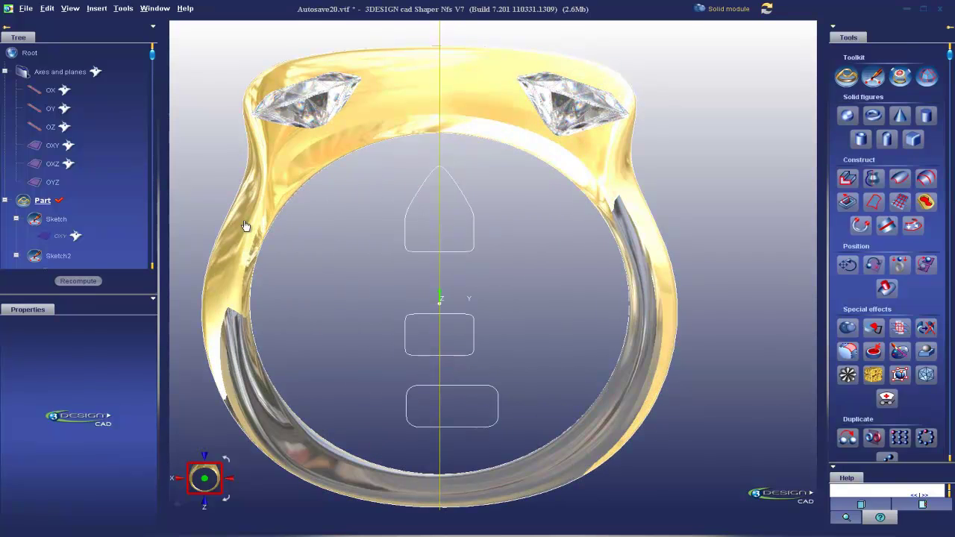
double_click(245, 216)
scroll(56, 434, "down", 1)
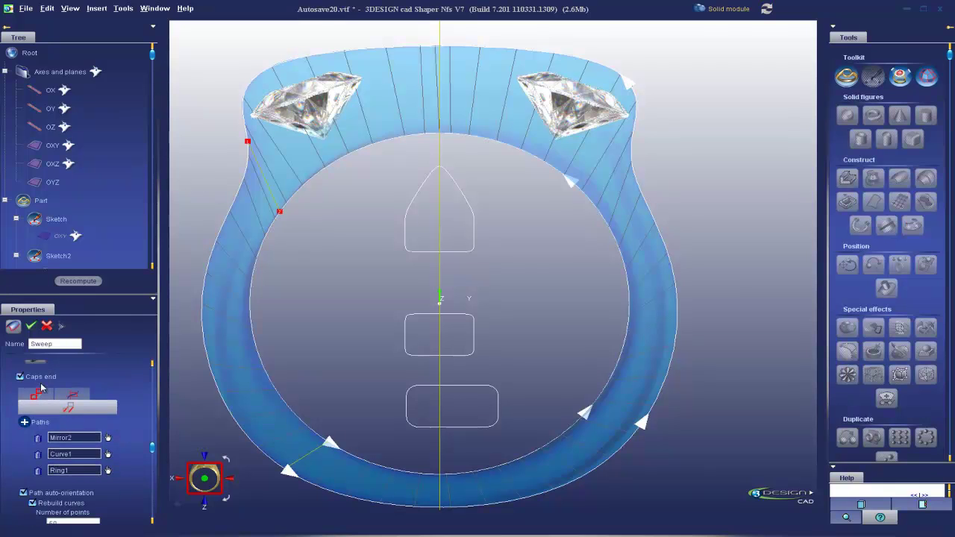
left_click(41, 389)
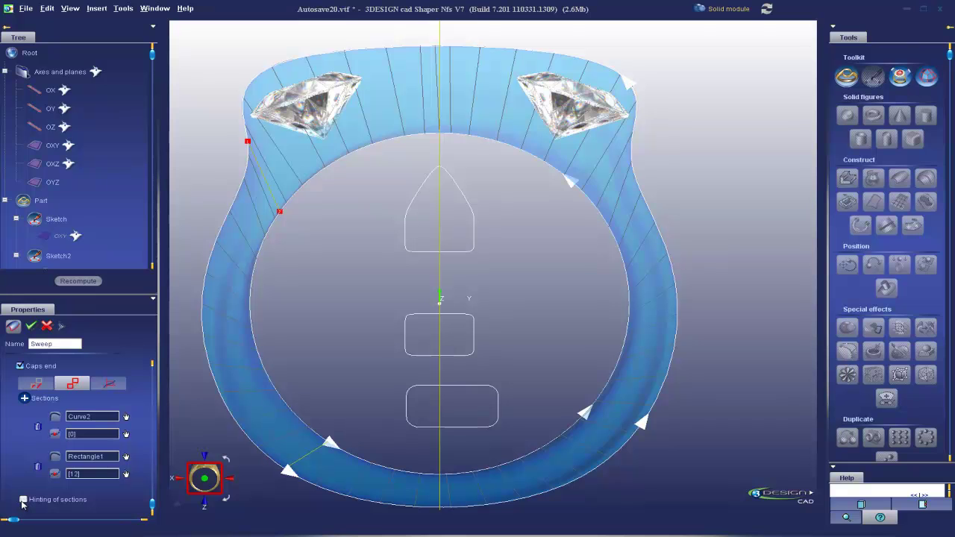
left_click(23, 500)
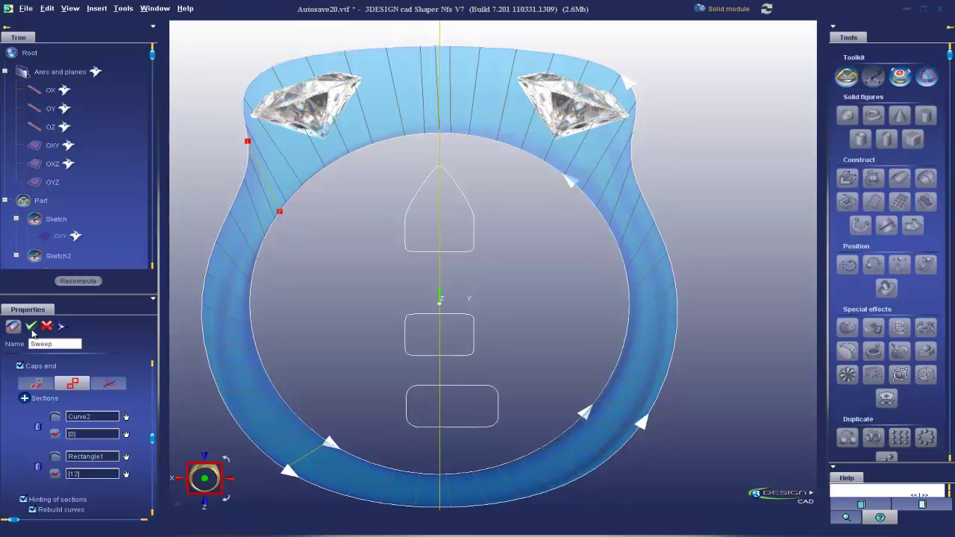
scroll(99, 505, "down", 2)
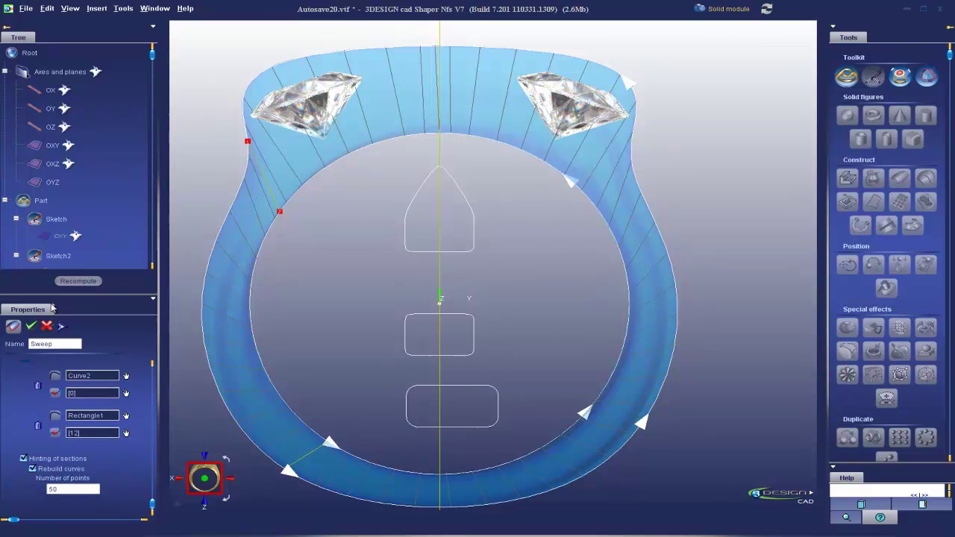
middle_click_drag(429, 246, 428, 291)
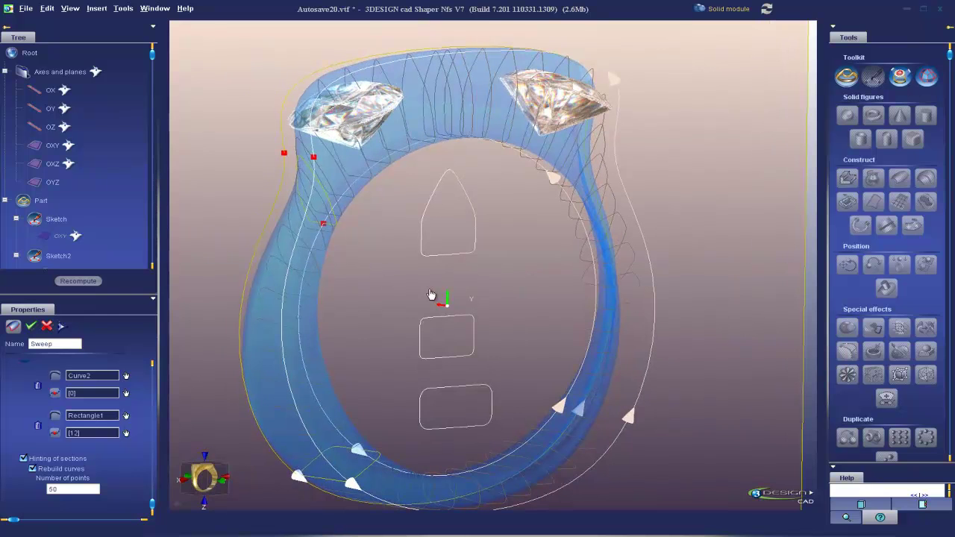
left_click(32, 326)
left_click(203, 472)
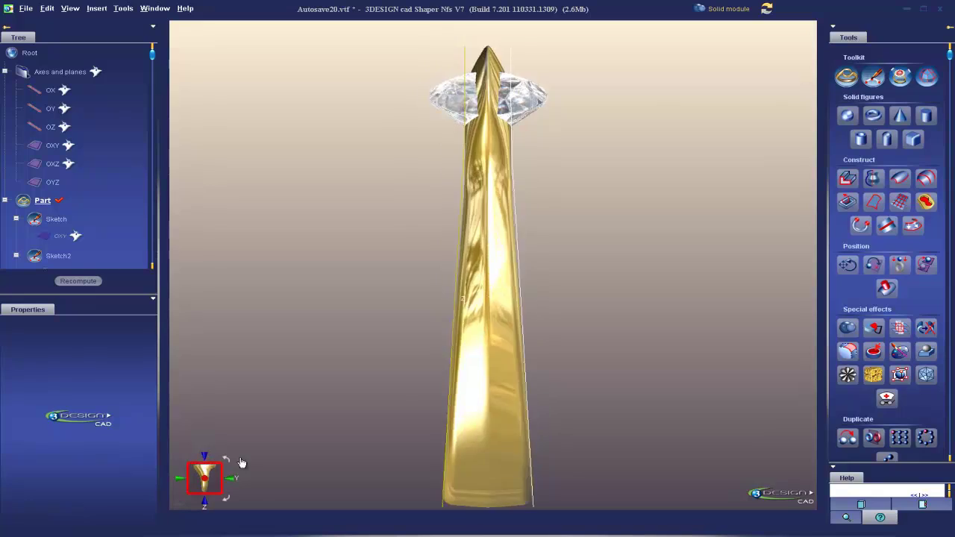
scroll(388, 409, "down", 3)
middle_click_drag(693, 317, 478, 243)
left_click(209, 485)
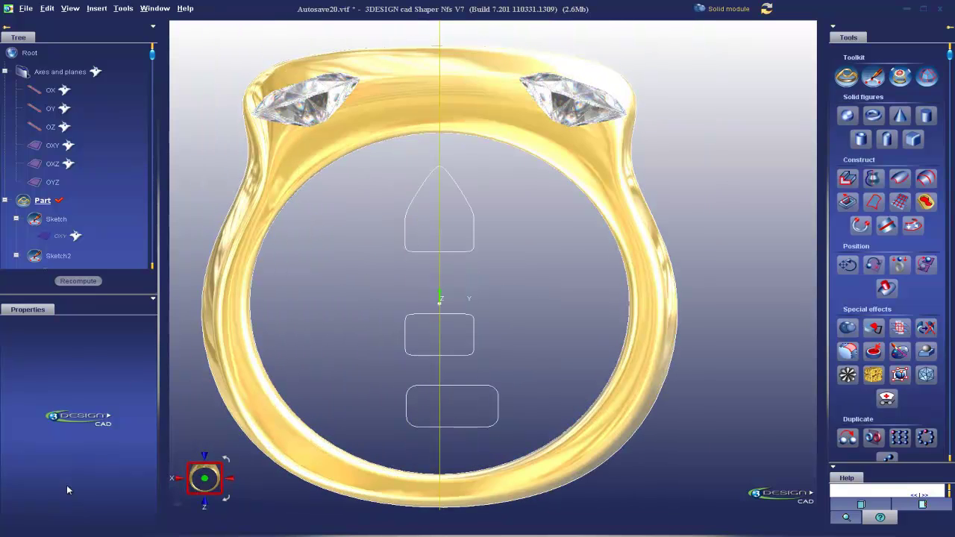
- Edit the sweep to use Curve3 as the section at position 12, disable hinting of sections, and apply it
scroll(85, 436, "down", 2)
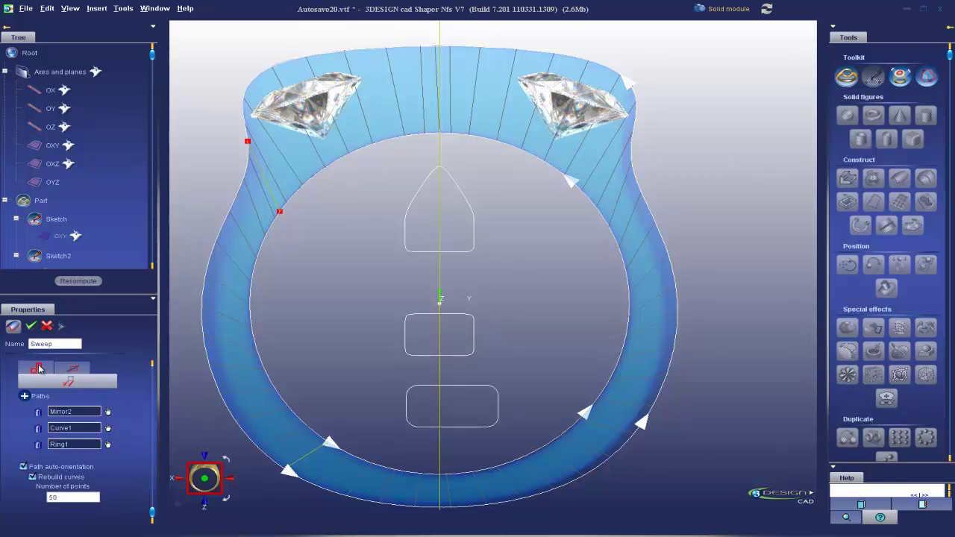
left_click(40, 370)
scroll(128, 409, "down", 1)
left_click(127, 415)
left_click(415, 317)
scroll(31, 373, "up", 1)
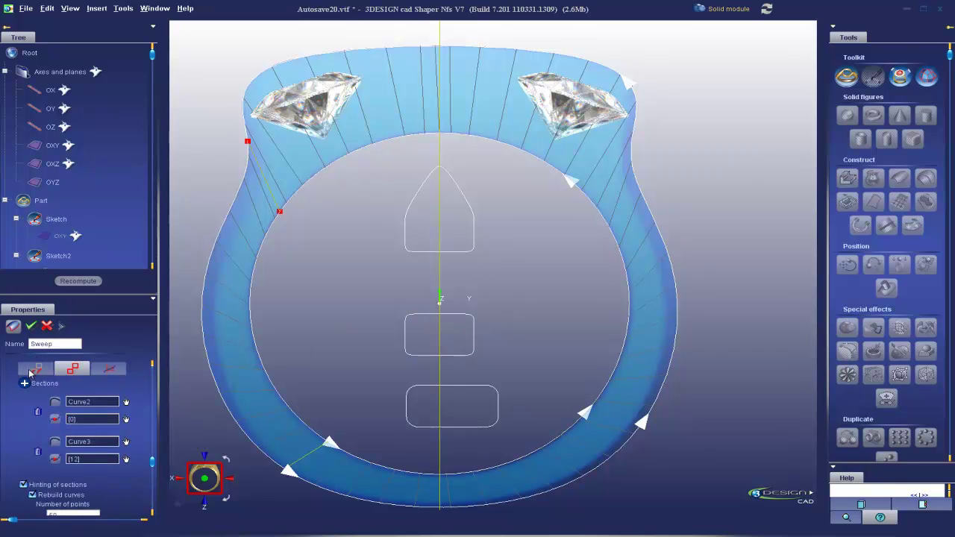
left_click(22, 485)
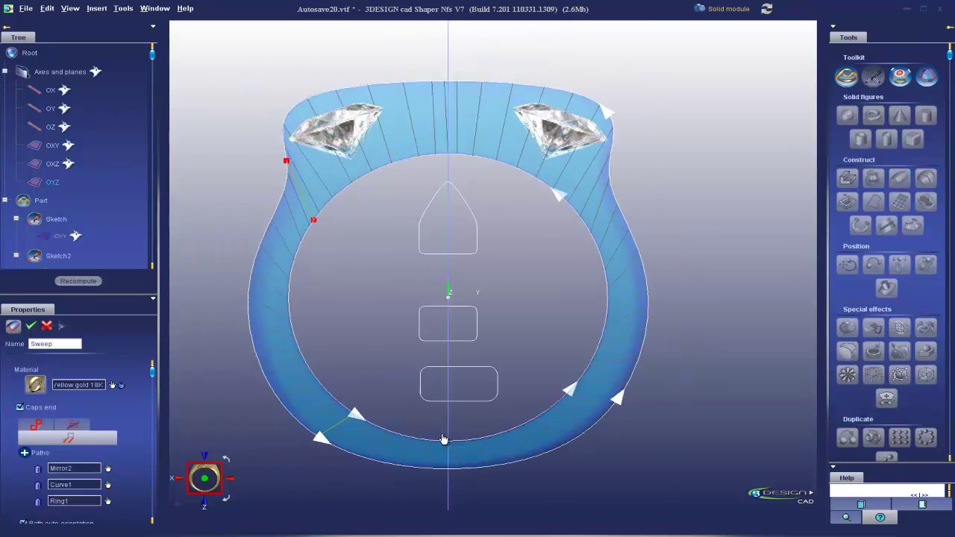
scroll(443, 438, "down", 1)
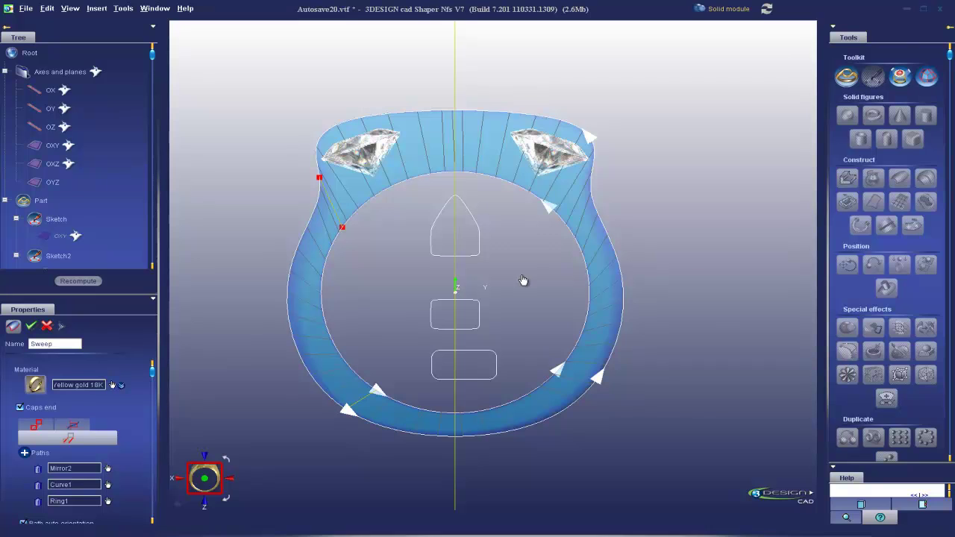
left_click(31, 326)
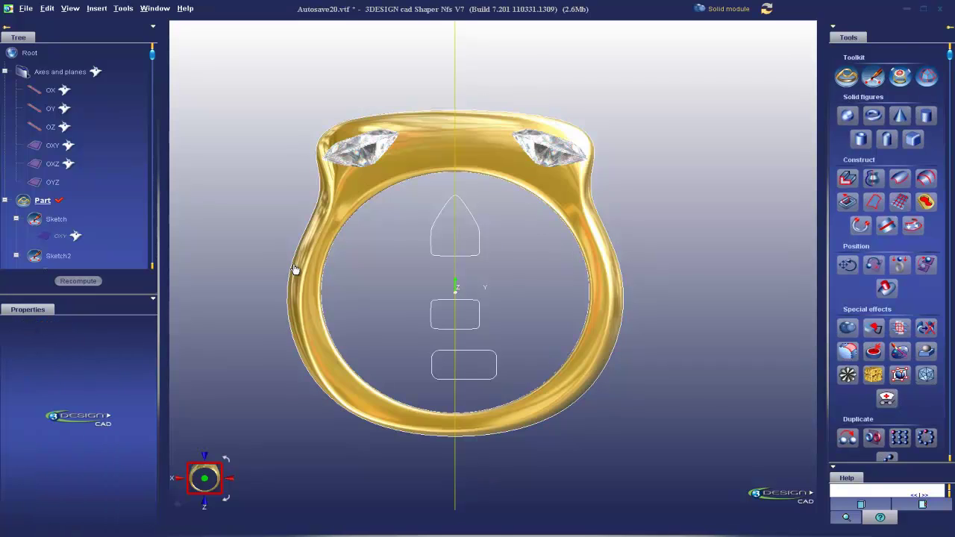
- Cut the ring in half with the OYZ plane and delete the 4 by 2 mm rounded rectangle
left_click(430, 160)
middle_click_drag(420, 188, 542, 275)
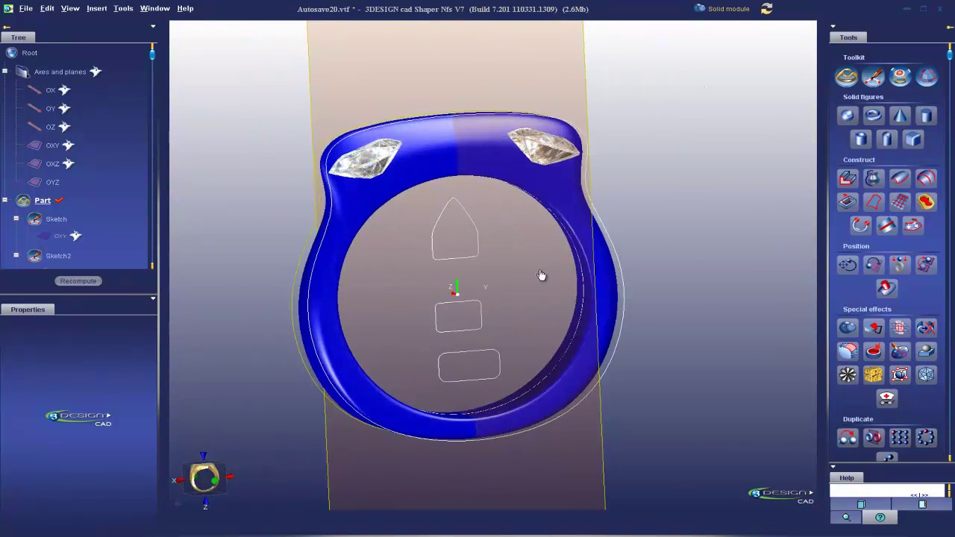
left_click(606, 458)
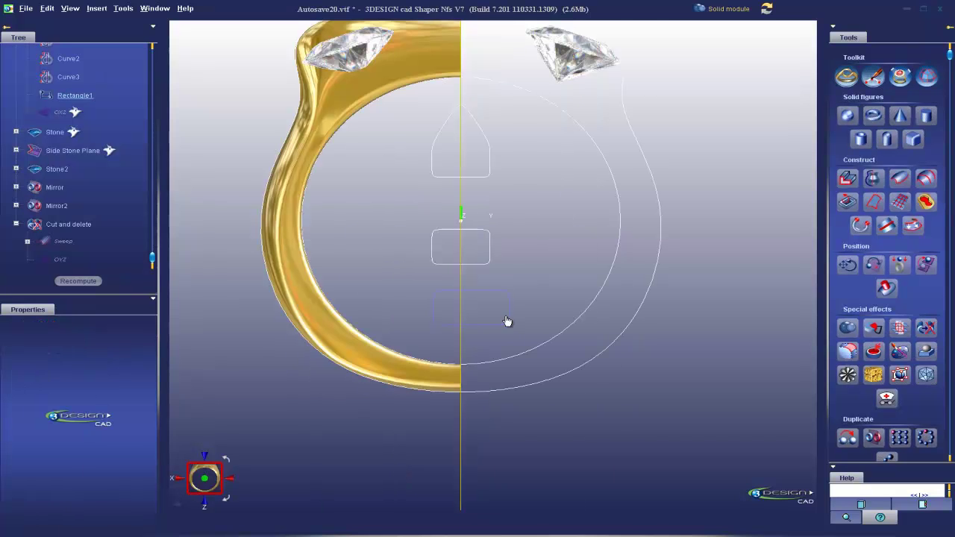
left_click(507, 322)
key("Delete")
- In the section sketch, copy the remaining rounded rectangle downward with a Y move of -3.042 mm, keeping the original
double_click(486, 257)
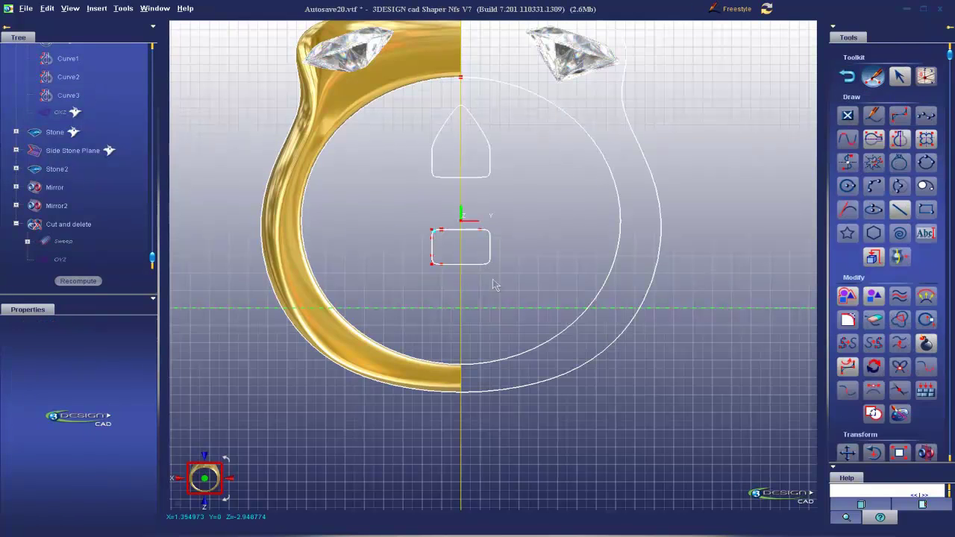
scroll(511, 331, "up", 2)
middle_click_drag(494, 291, 540, 341)
scroll(537, 336, "up", 2)
left_click(847, 451)
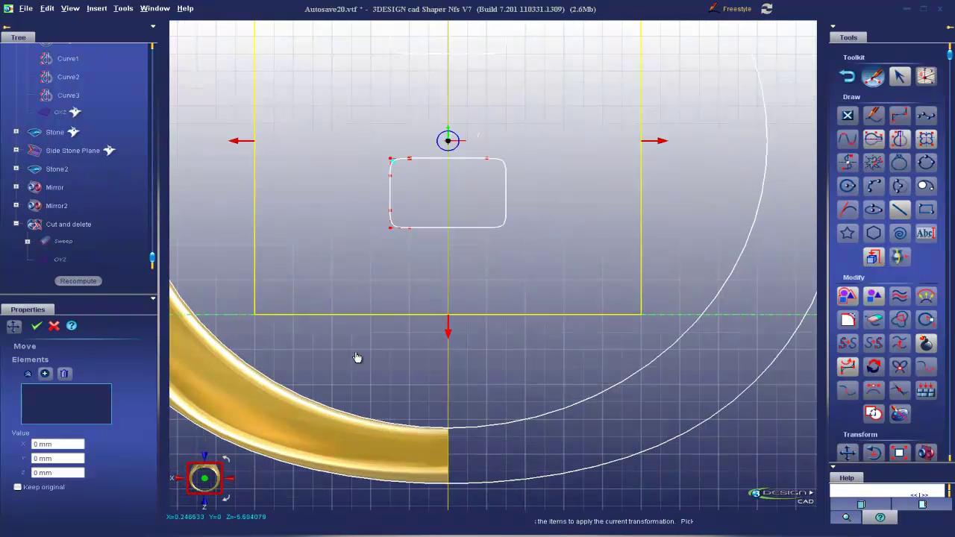
scroll(464, 348, "down", 3)
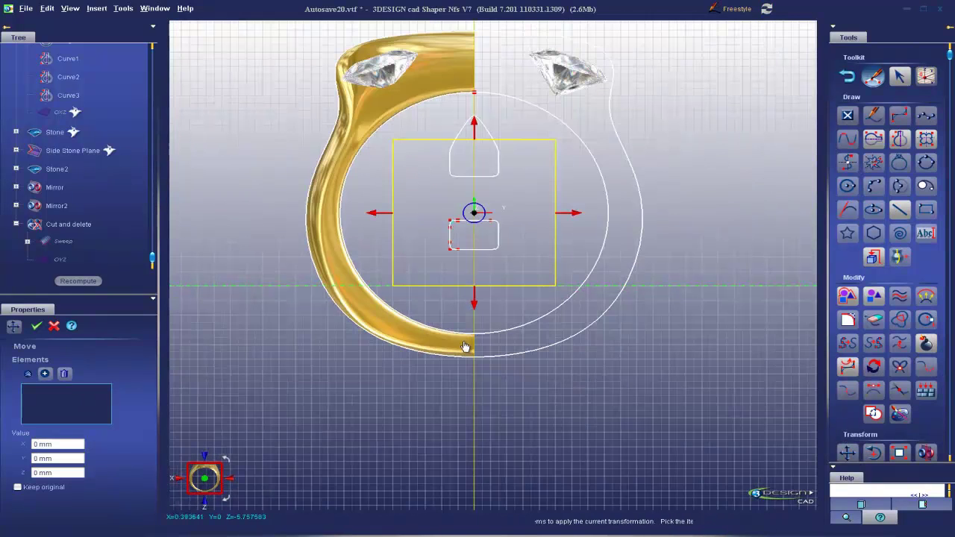
left_click(45, 373)
left_click(473, 255)
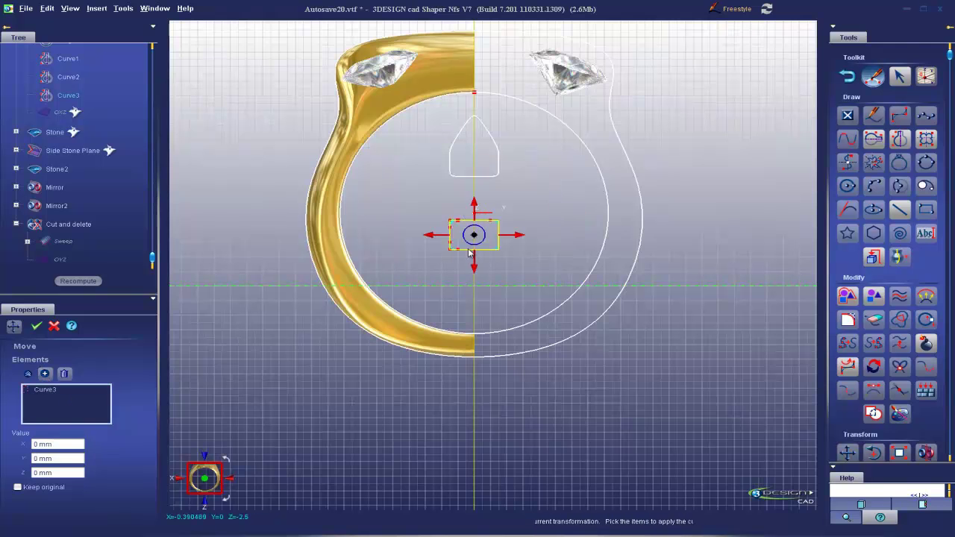
scroll(426, 337, "up", 2)
left_click_drag(463, 259, 463, 349)
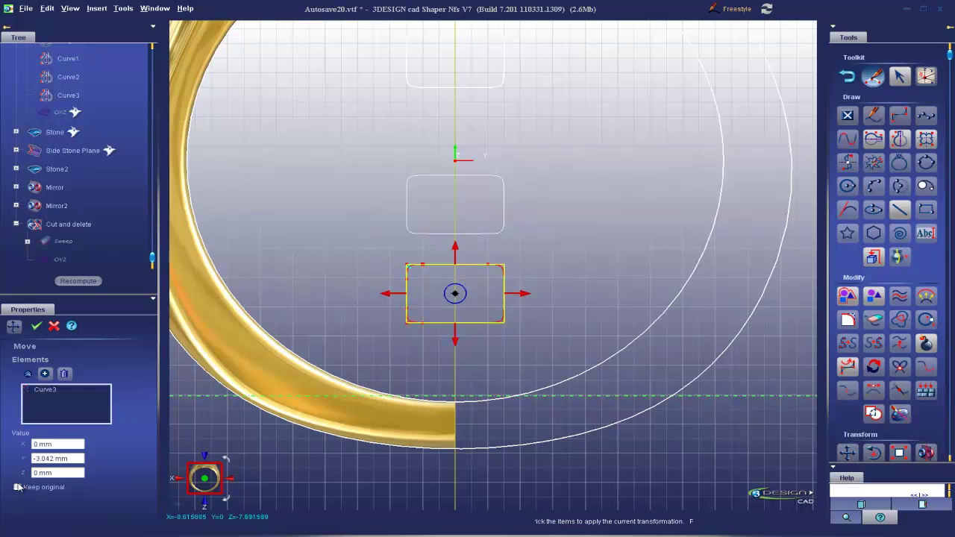
left_click(17, 486)
left_click(36, 326)
- Try to bulge the copied section's lower edge by pulling its lower control points outward, and undo the edits
scroll(451, 379, "up", 2)
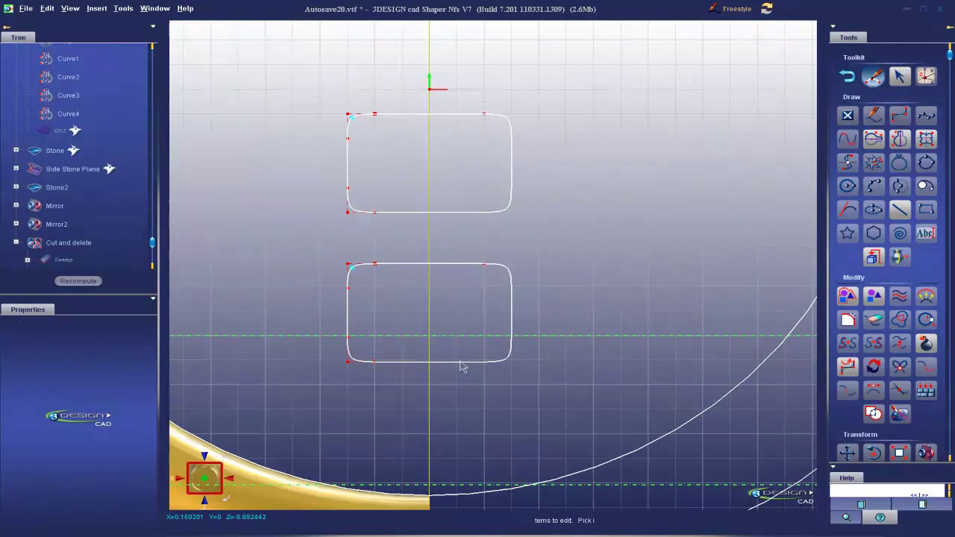
scroll(386, 446, "down", 2)
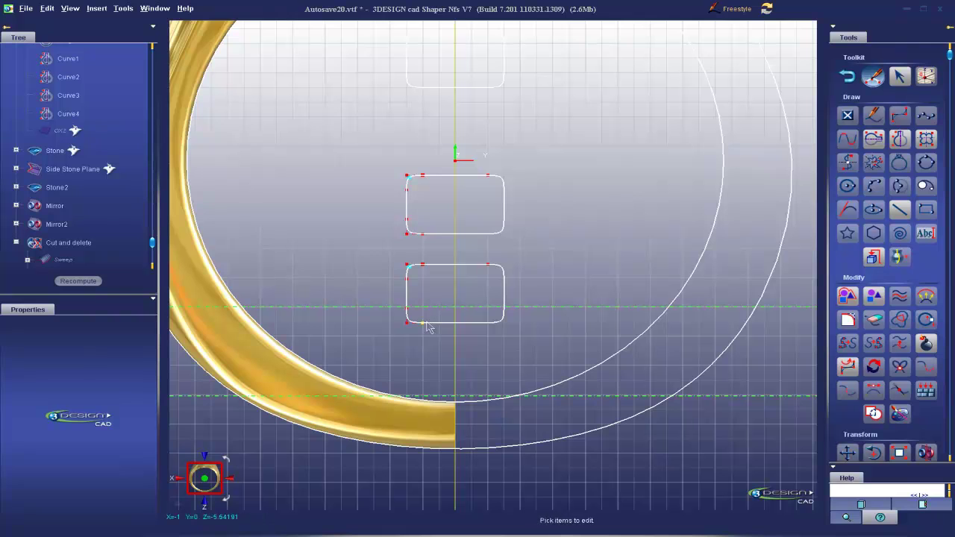
left_click_drag(423, 330, 435, 347)
left_click(406, 323)
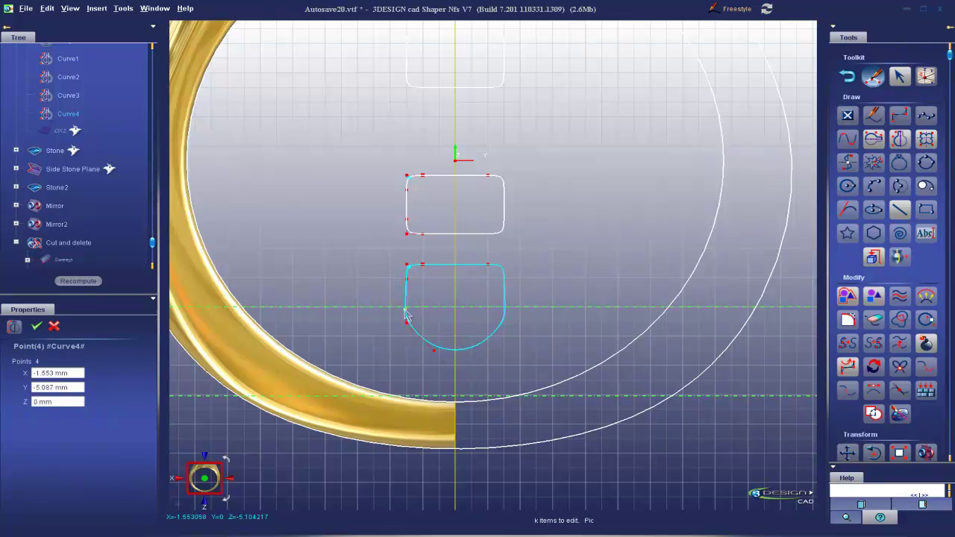
left_click(410, 326)
left_click(403, 342)
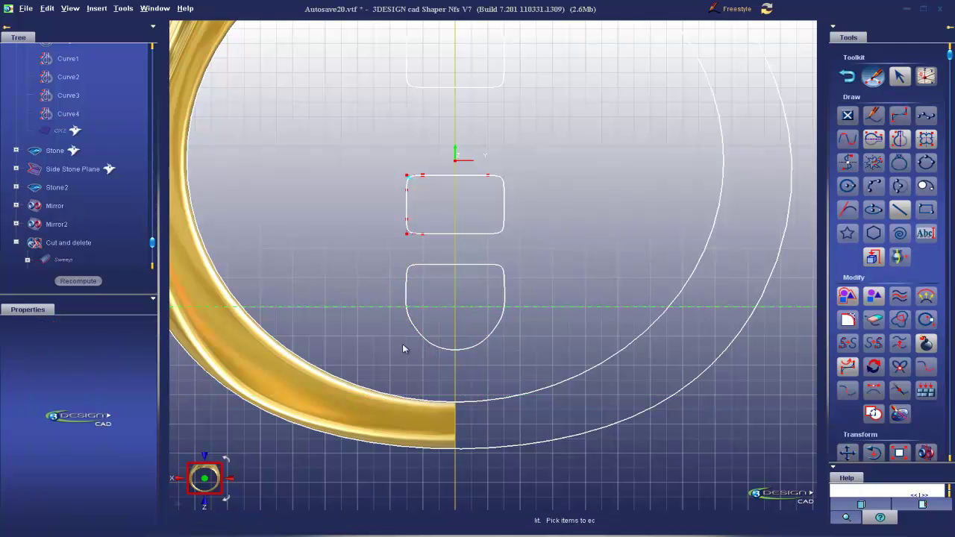
key("ctrl+z")
key("ctrl+z")
- Dome the copied section's upper edge by pulling its control point to about X -0.66 mm, Y -2.99 mm
scroll(446, 266, "up", 3)
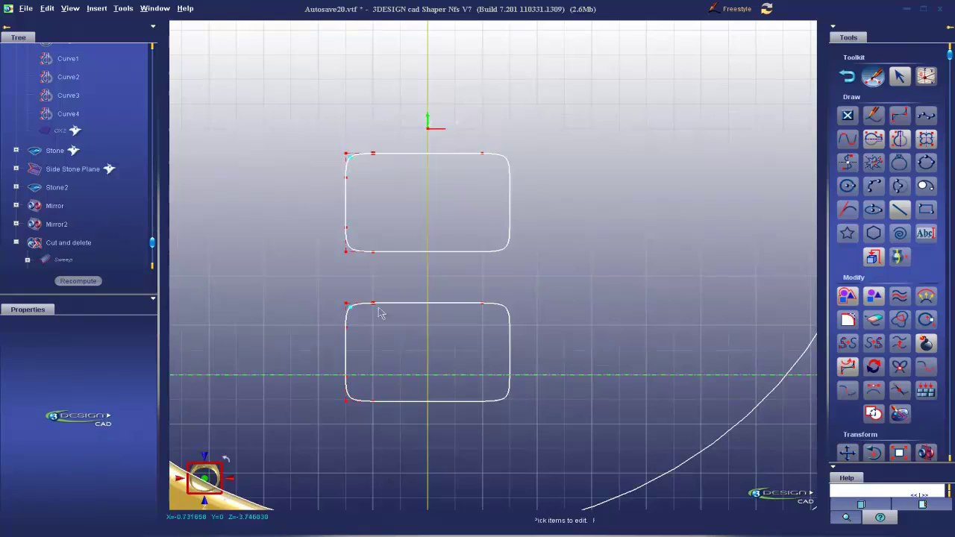
left_click_drag(373, 305, 399, 276)
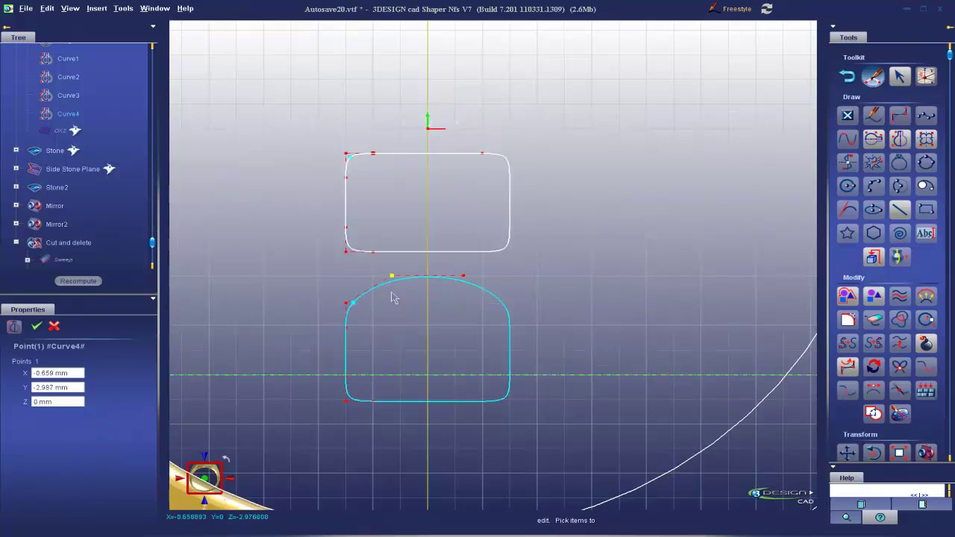
left_click(399, 367)
- Edit the sweep to add the domed Curve4 as a third section at position 4, and recompute the halved ring
scroll(398, 364, "down", 7)
middle_click_drag(398, 364, 463, 364)
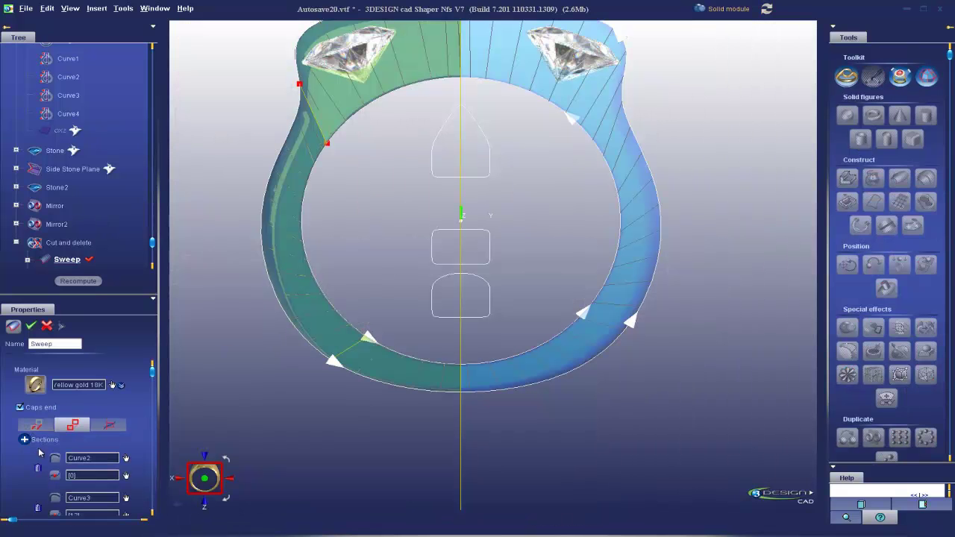
scroll(34, 450, "down", 2)
left_click(25, 414)
scroll(63, 440, "down", 4)
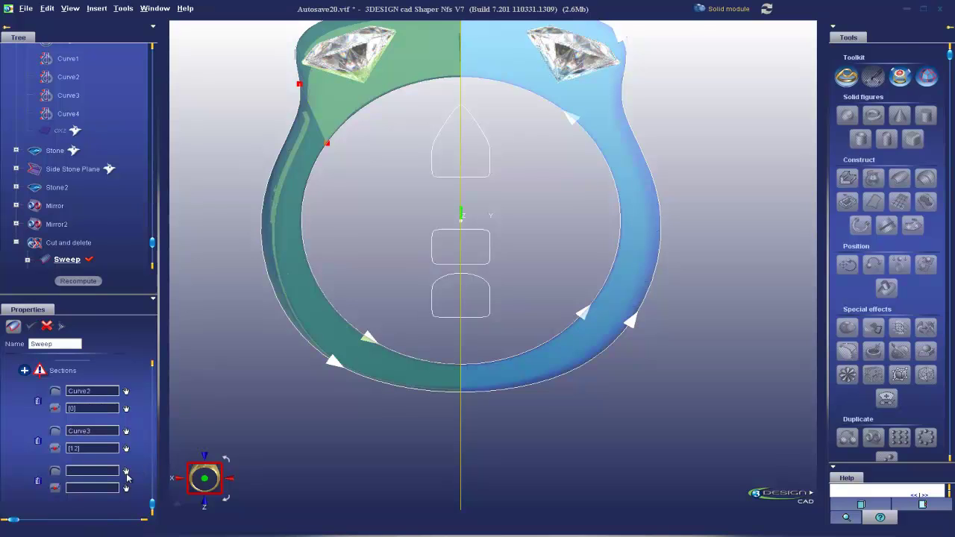
left_click(434, 322)
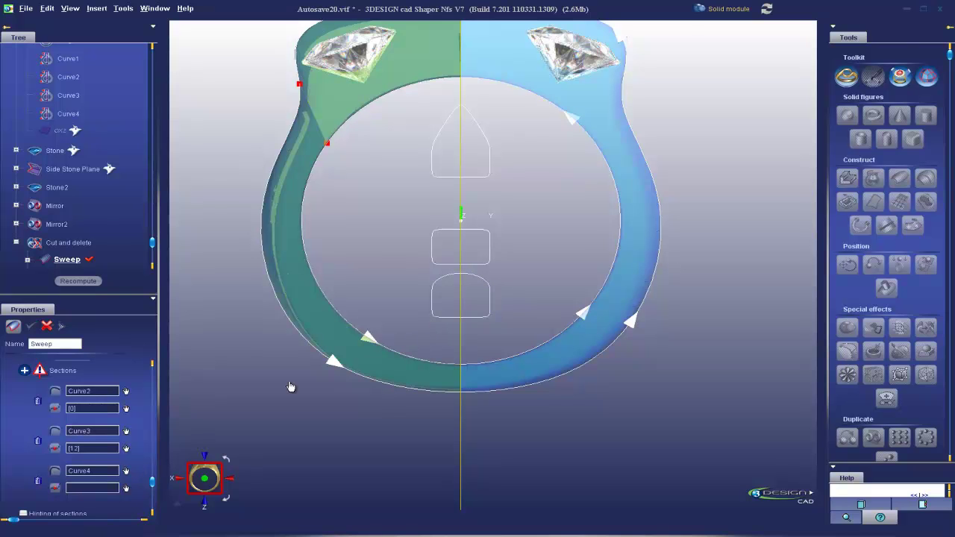
left_click(126, 488)
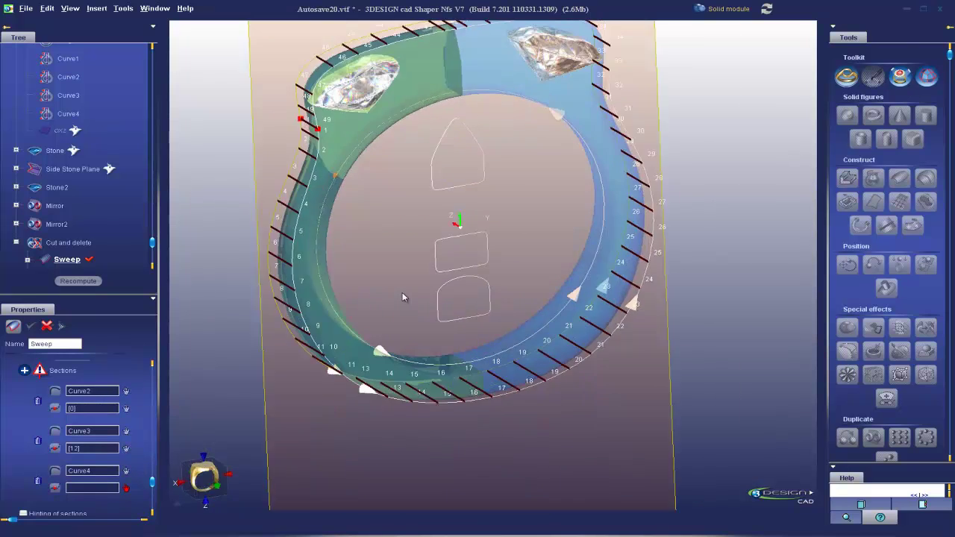
left_click(337, 200)
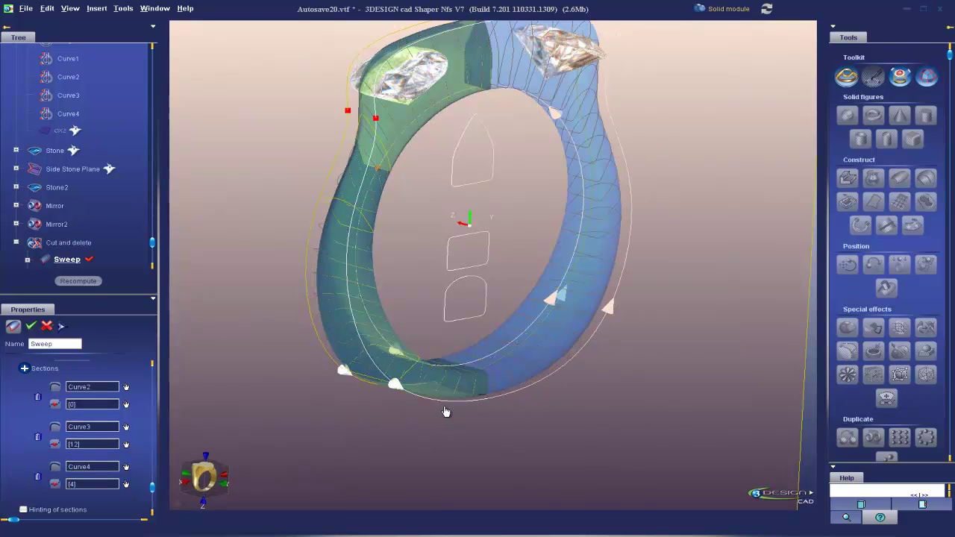
mouse_move(493, 298)
middle_mouse_down()
mouse_move(478, 300)
mouse_move(504, 284)
middle_mouse_up()
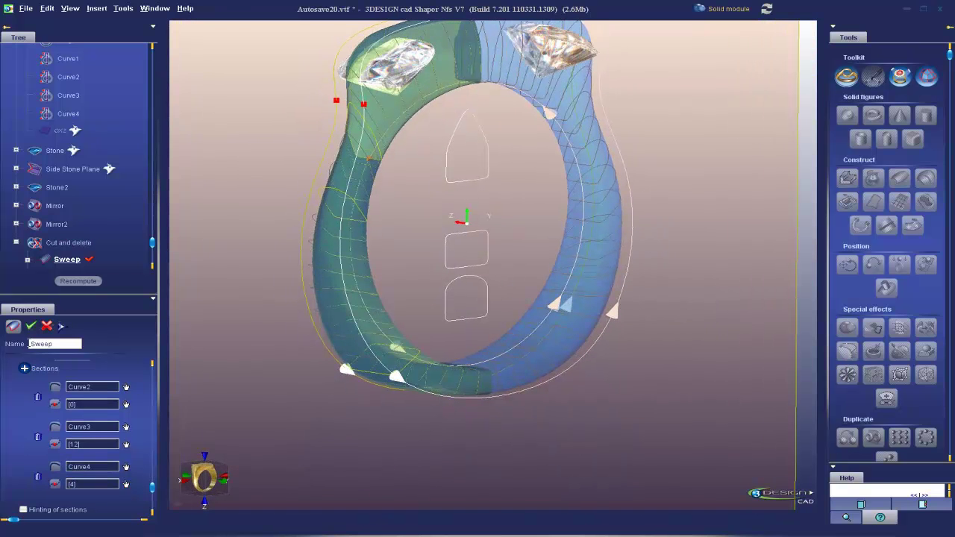
left_click(95, 282)
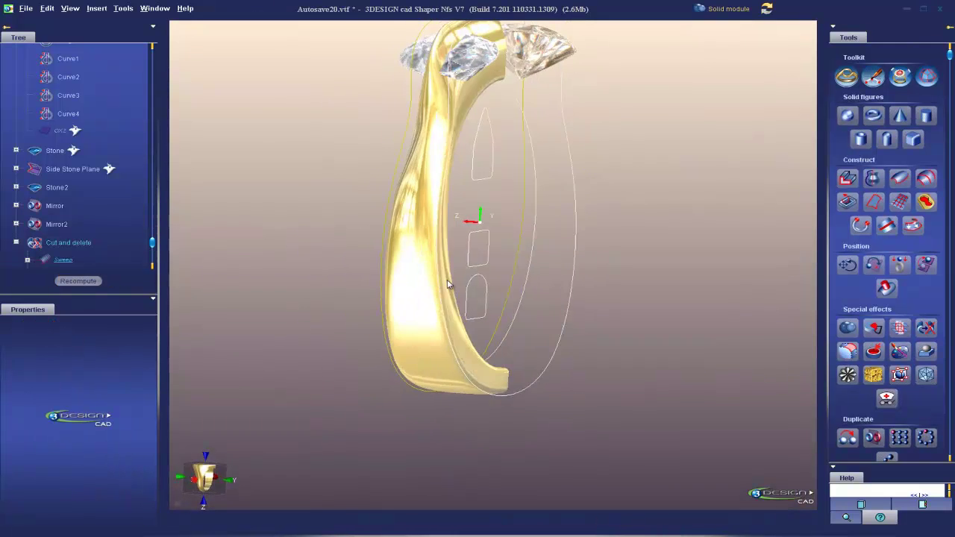
middle_click_drag(447, 285, 460, 209)
middle_click_drag(579, 229, 269, 210)
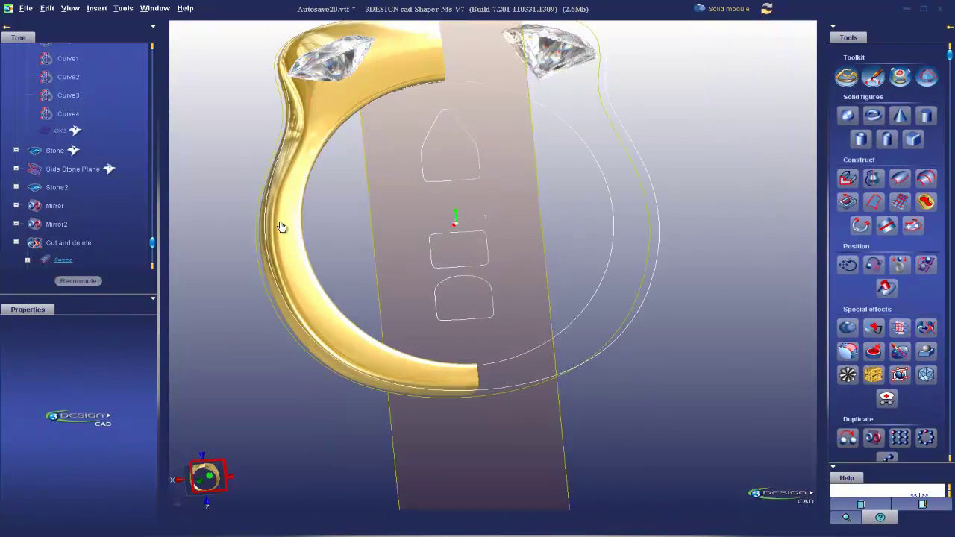
middle_click_drag(394, 226, 230, 236)
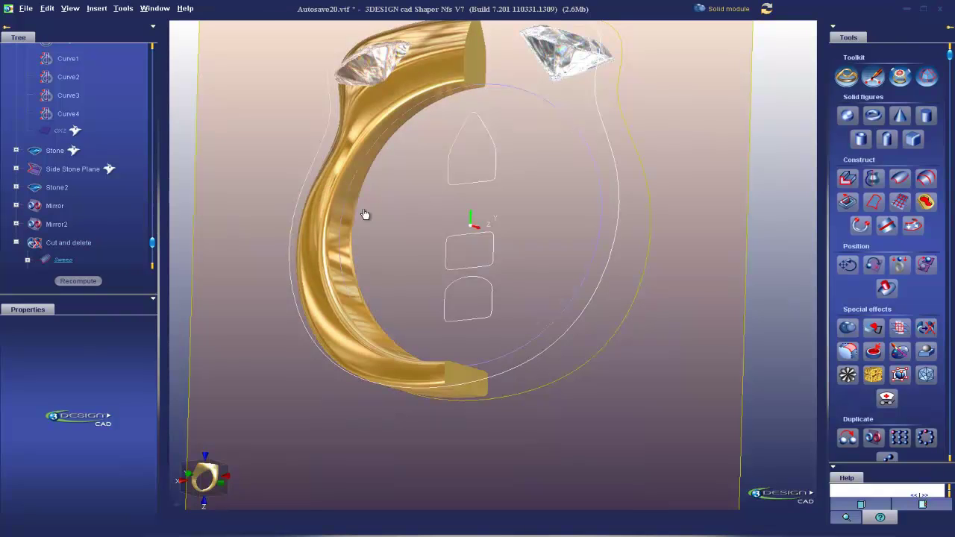
- Set the sweep's section effect to 180° and recompute the halved ring to check its bottom profile
double_click(313, 312)
left_click(191, 476)
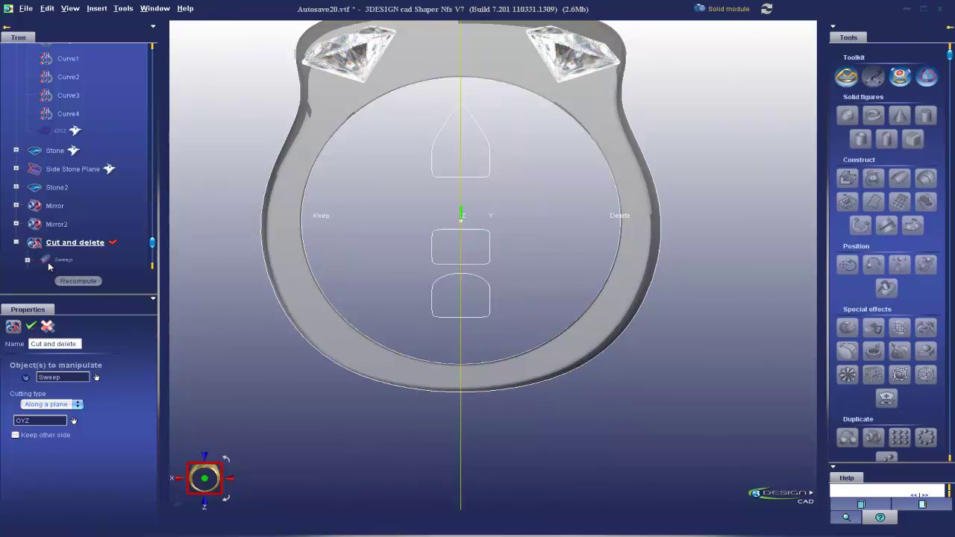
left_click(47, 326)
double_click(303, 247)
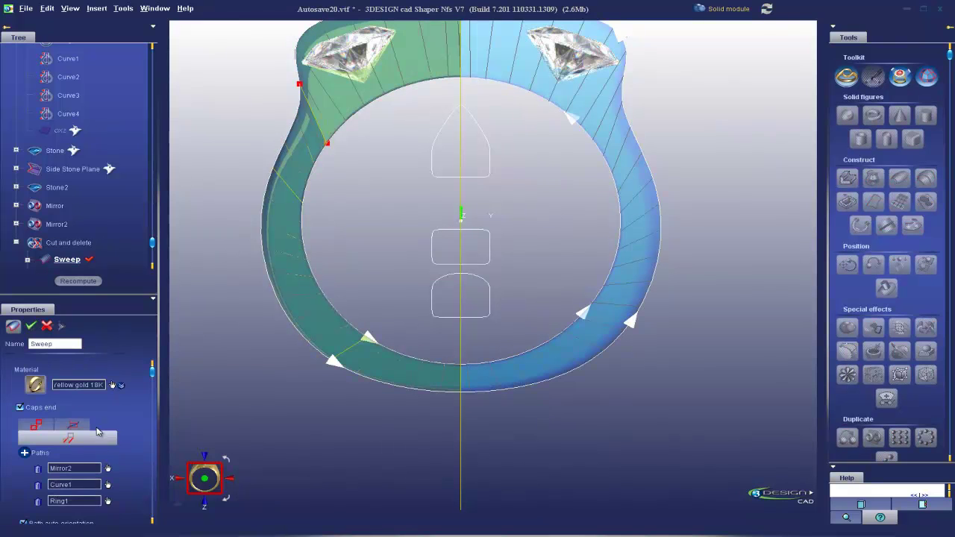
left_click(52, 462)
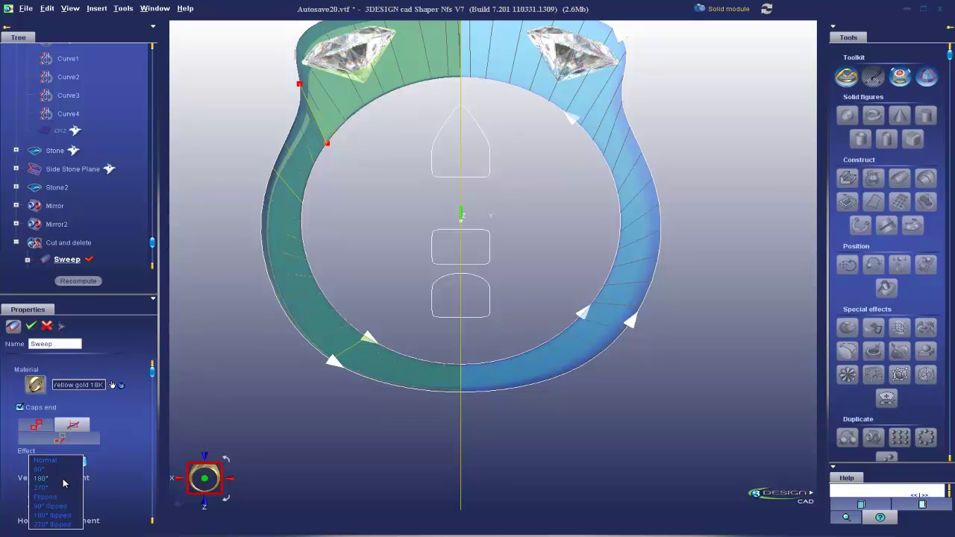
left_click(41, 478)
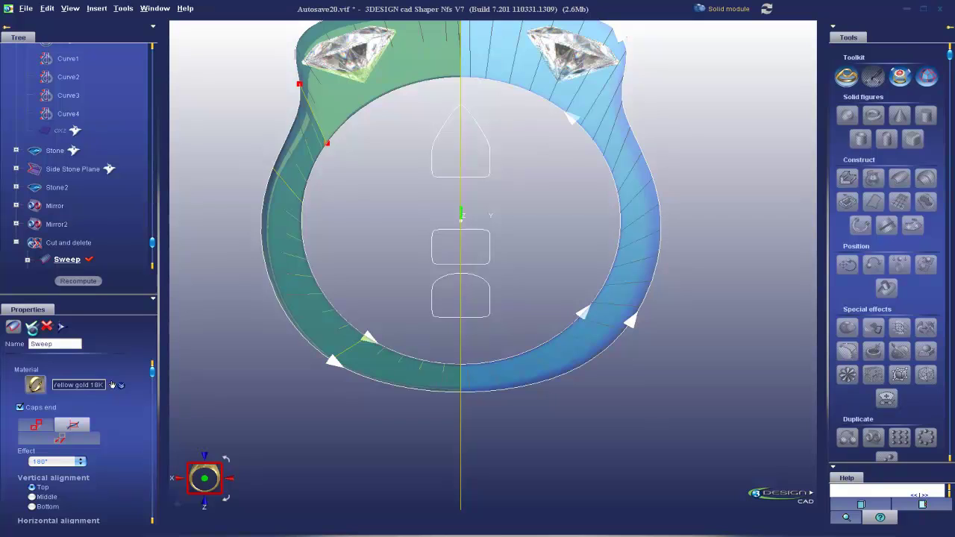
left_click(31, 326)
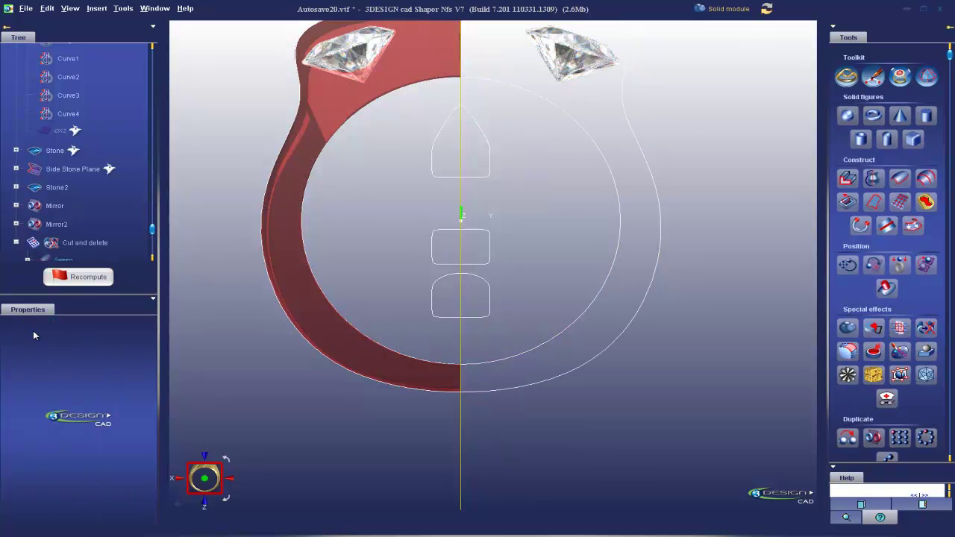
left_click(85, 278)
middle_click_drag(536, 264, 198, 276)
right_click_drag(478, 270, 453, 94)
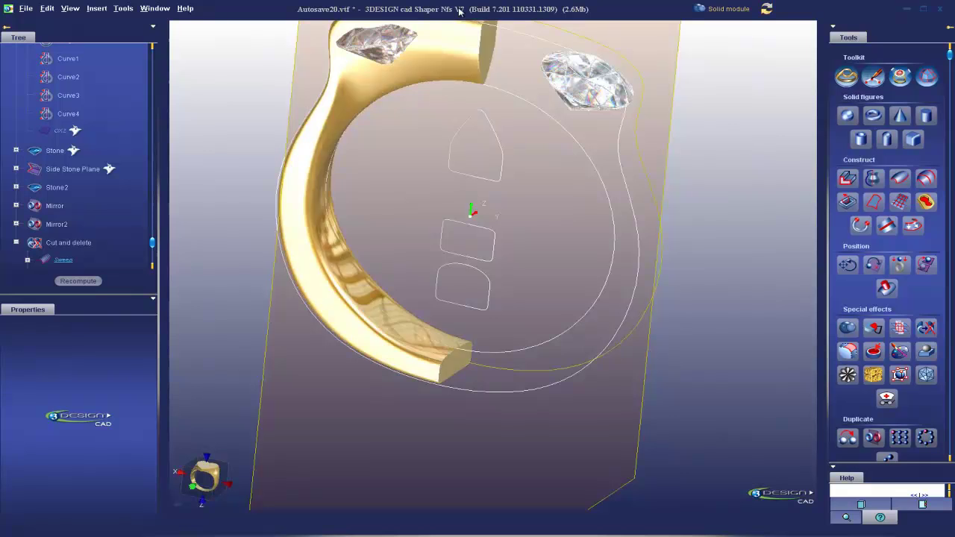
- Reshape the lowest section, Curve4, so its upper edge is flattened and its lower edge is domed by pulling the lower control point downward
left_click(193, 486)
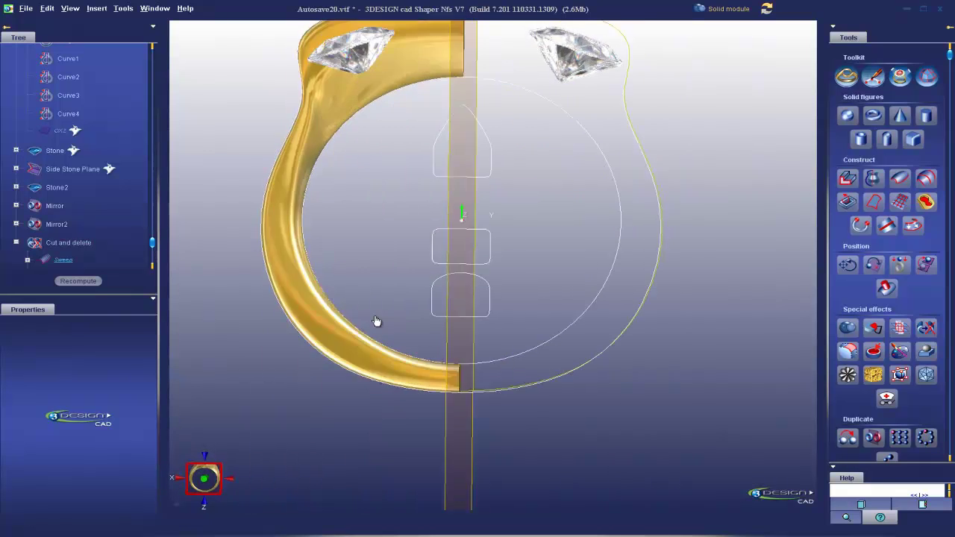
double_click(50, 262)
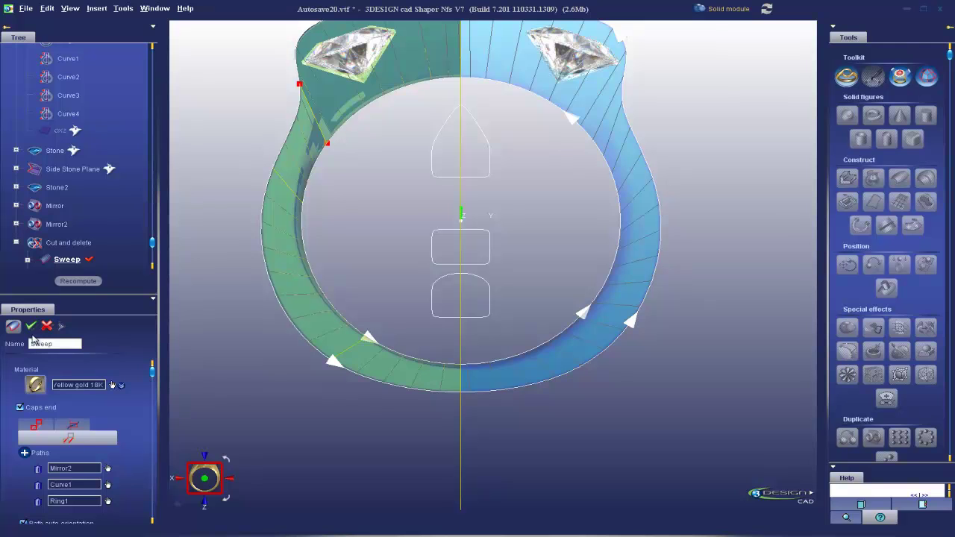
left_click(31, 326)
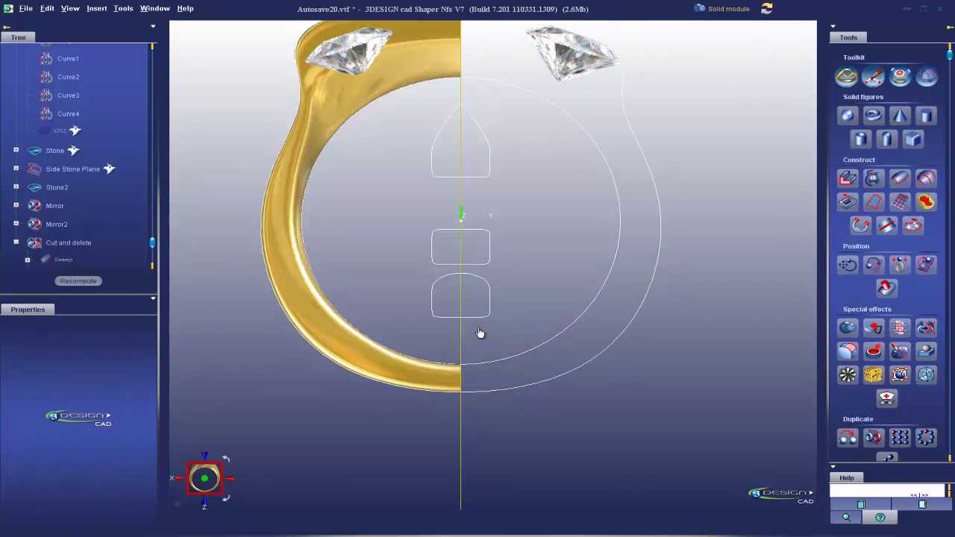
double_click(443, 319)
scroll(407, 386, "up", 3)
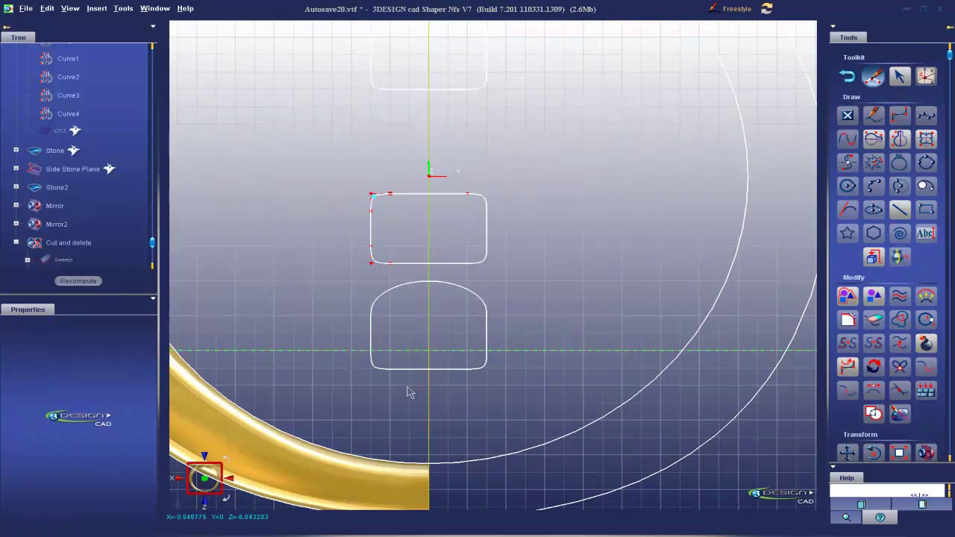
left_click(404, 370)
left_click_drag(389, 369, 403, 391)
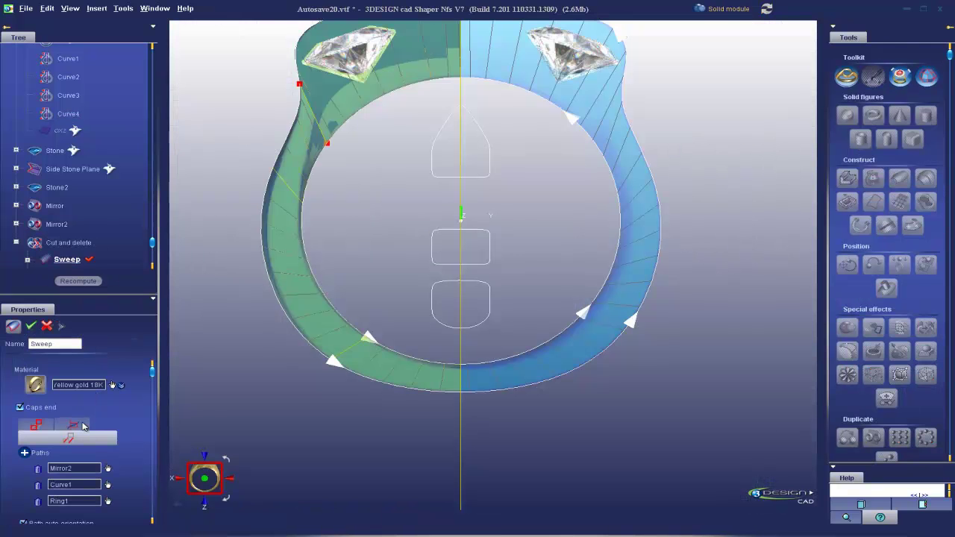
- Set the sweep's section effect back to Normal, recompute the halved ring, and inspect the shank from several angles
left_click(75, 425)
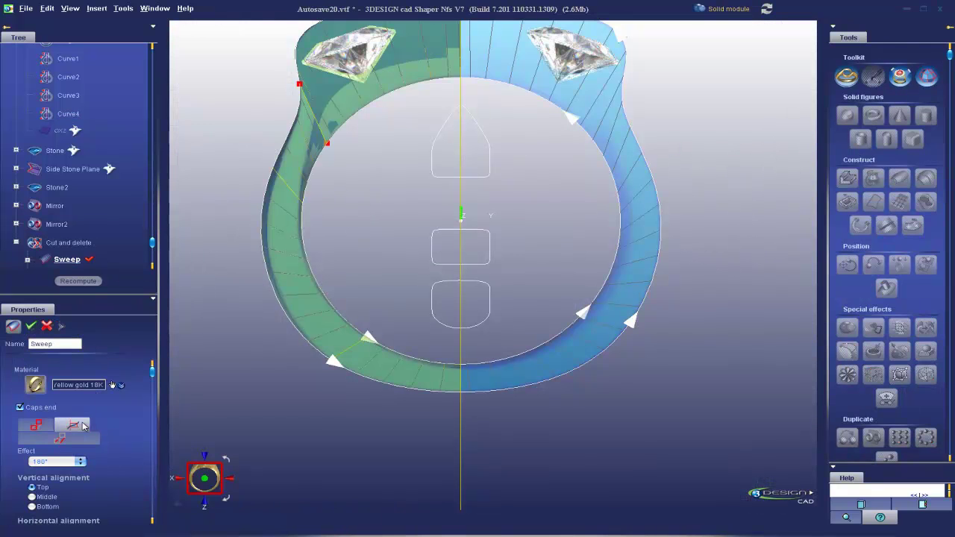
left_click(58, 462)
left_click(44, 443)
left_click(79, 280)
middle_click_drag(547, 265, 347, 269)
right_click_drag(347, 273, 531, 264)
middle_click_drag(532, 264, 531, 325)
scroll(530, 326, "up", 4)
right_click_drag(530, 326, 355, 285)
scroll(349, 441, "down", 3)
left_click(215, 481)
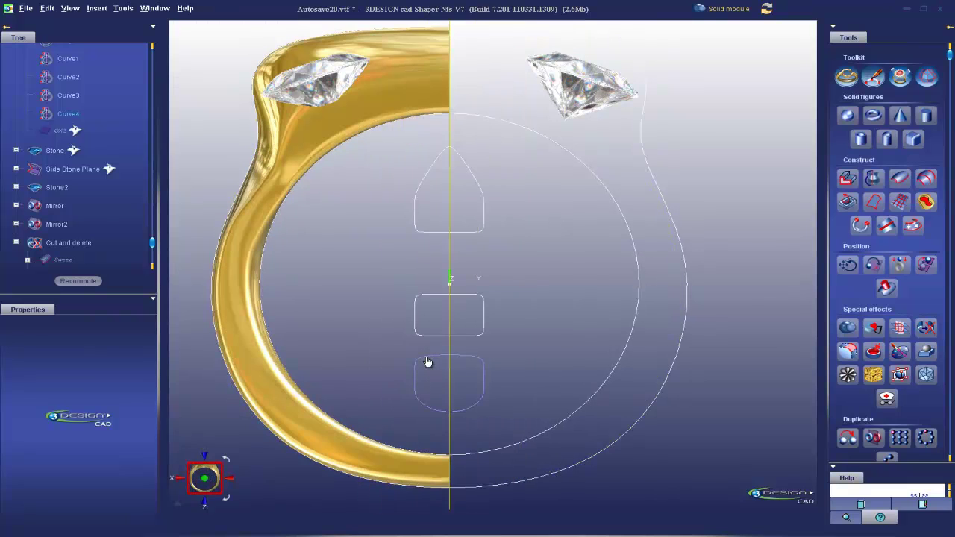
- Pull Curve4's upper control point up to X -0.377 mm, Y -1.897 mm to peak the section, recompute, and leave the sketch
double_click(427, 362)
scroll(458, 365, "up", 3)
left_click(352, 427)
left_click_drag(354, 428, 367, 356)
scroll(176, 240, "down", 4)
left_click(98, 279)
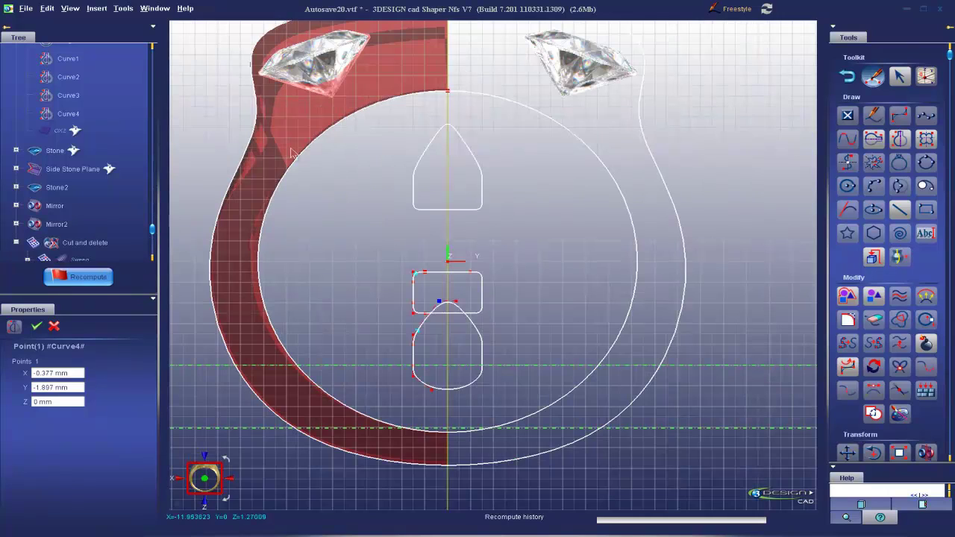
middle_click_drag(297, 156, 592, 244)
scroll(476, 266, "down", 5)
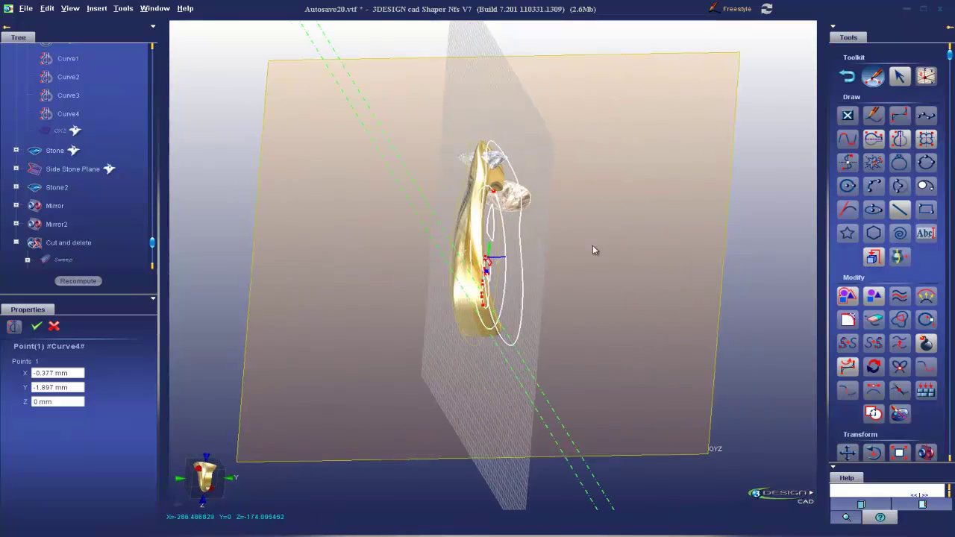
left_click(846, 77)
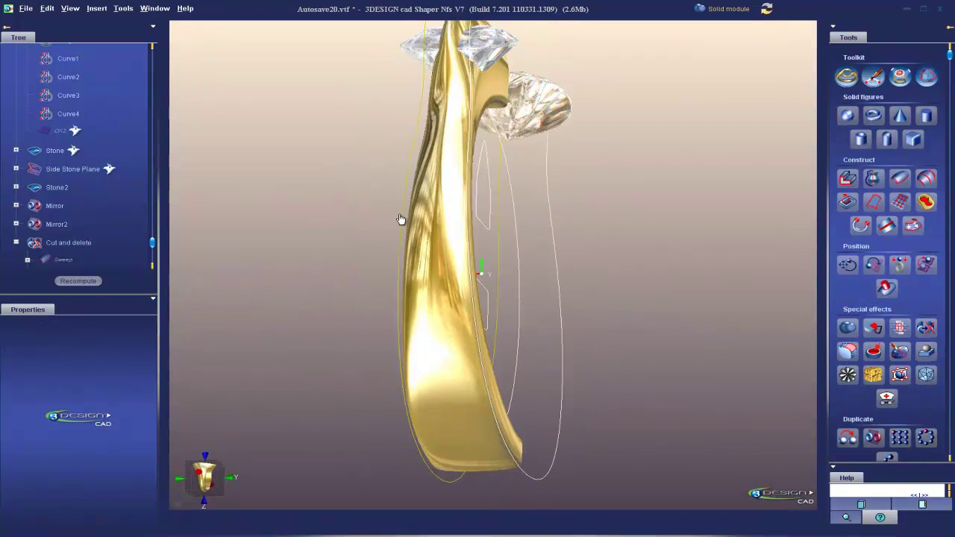